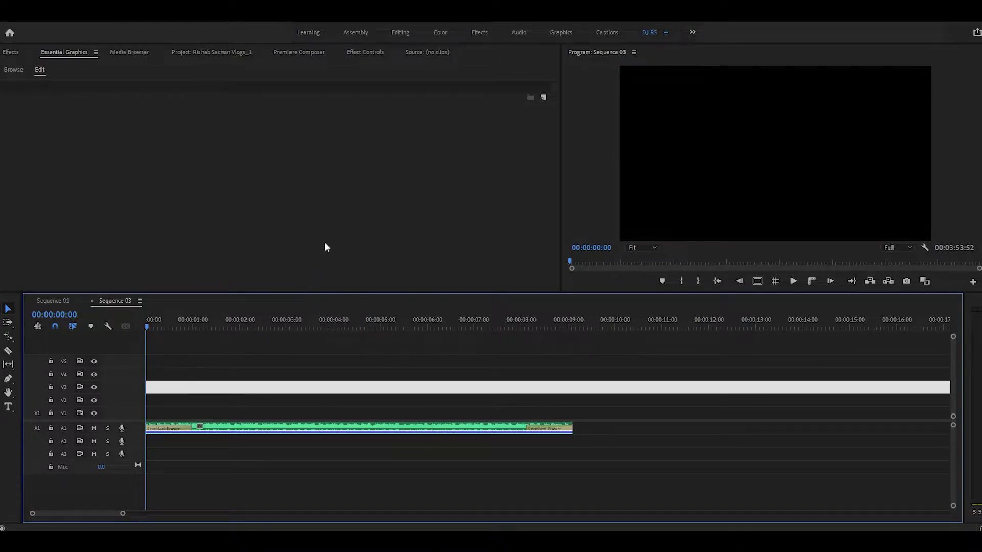
pyautogui.click(592, 200)
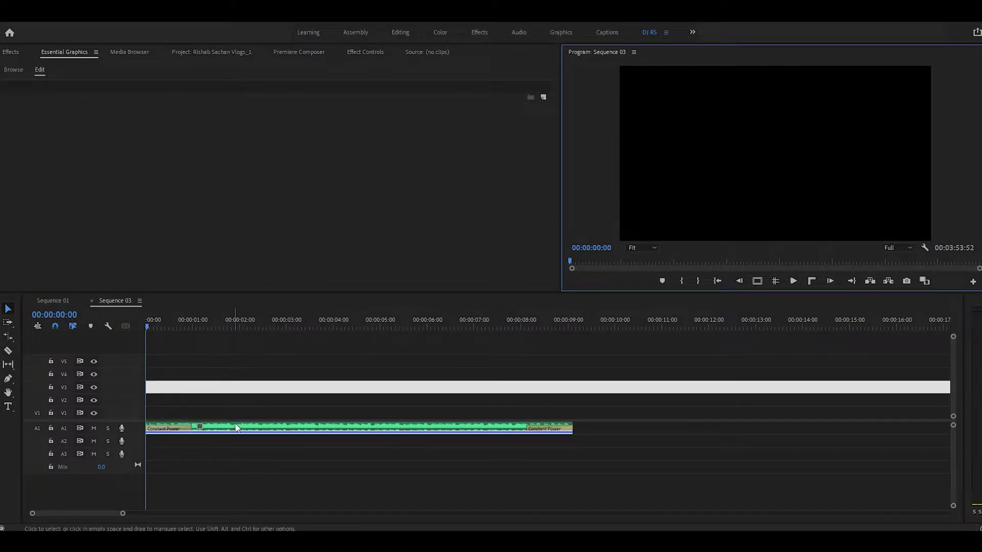
pyautogui.moveTo(240, 388); pyautogui.dragTo(246, 410)
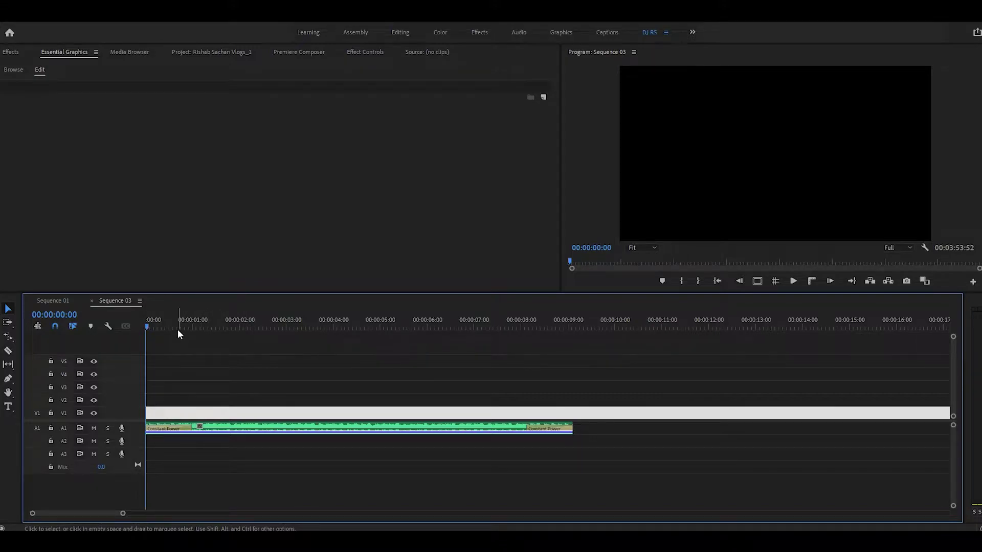
pyautogui.moveTo(157, 328); pyautogui.dragTo(245, 325)
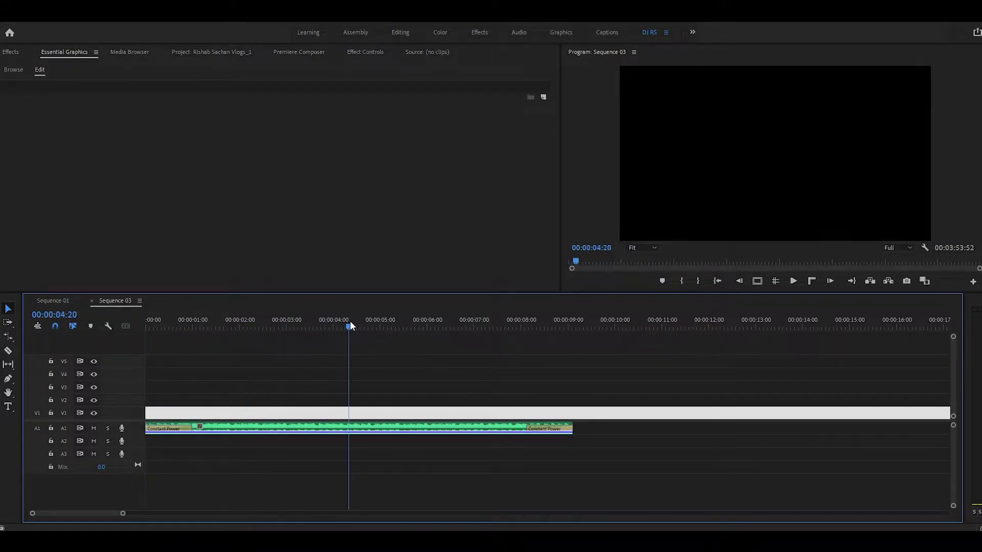
pyautogui.hotkey('ctrl', 'z')
pyautogui.hotkey('ctrl', 'z')
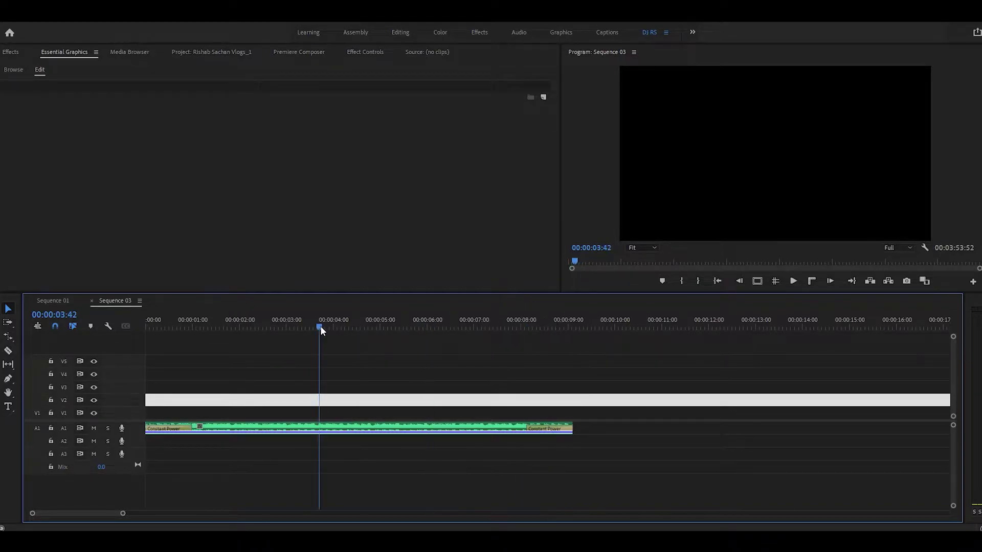
pyautogui.moveTo(579, 328); pyautogui.dragTo(290, 326)
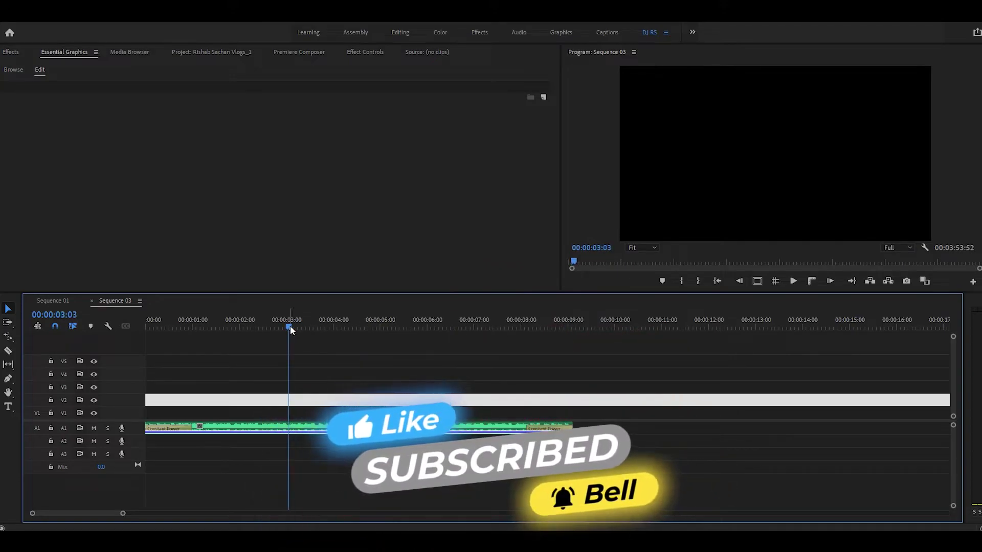
pyautogui.moveTo(558, 326); pyautogui.dragTo(578, 326)
pyautogui.click(189, 326)
pyautogui.moveTo(183, 322); pyautogui.dragTo(143, 327)
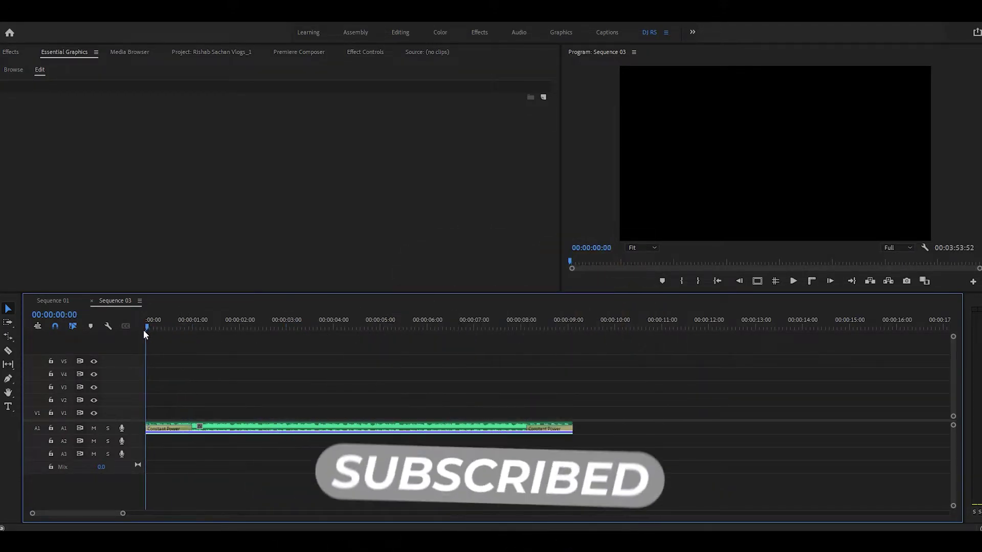
# Type a LOKI title in the frame and drag it left and down to about 431.8, 681.0
pyautogui.click(9, 409)
pyautogui.click(738, 157)
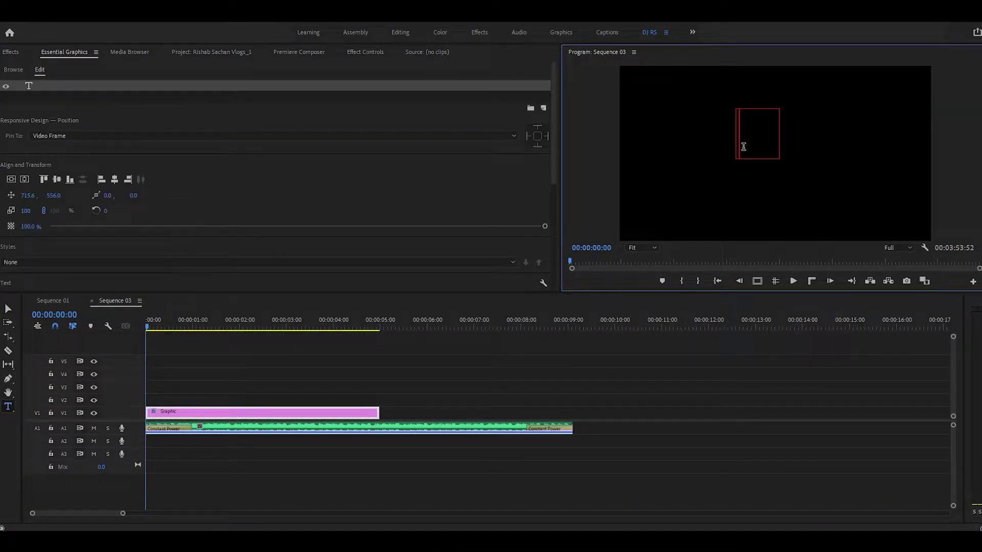
pyautogui.write('LOKI')
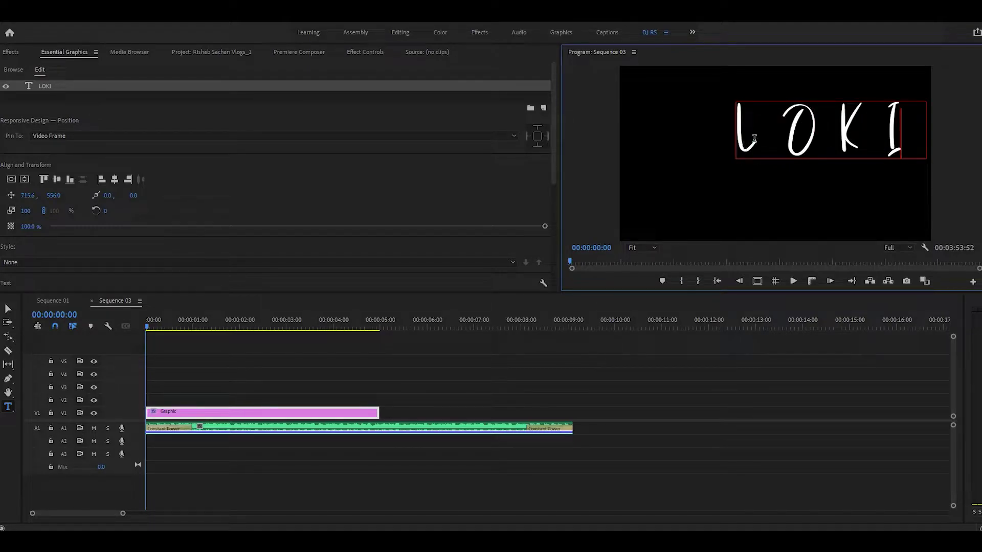
pyautogui.click(7, 310)
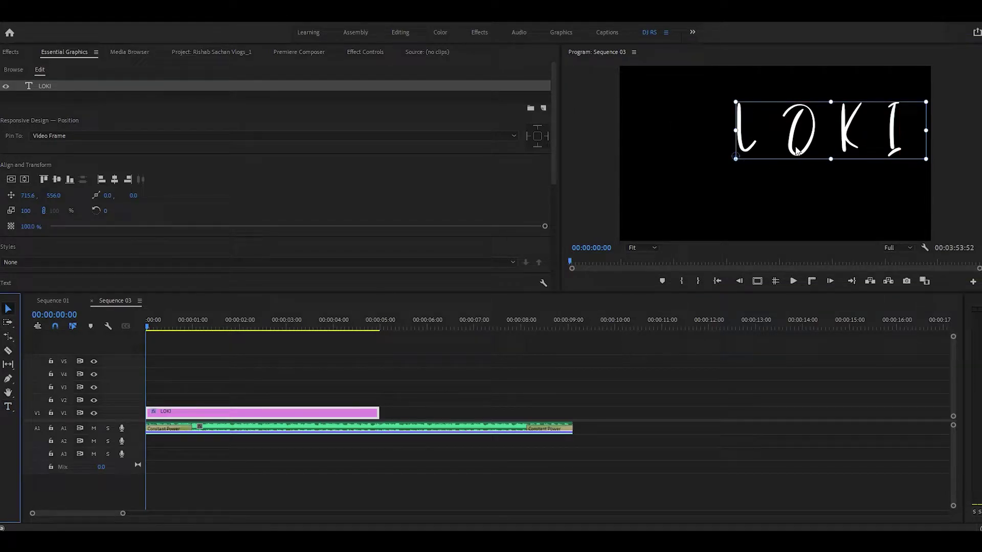
pyautogui.moveTo(796, 150); pyautogui.dragTo(758, 168)
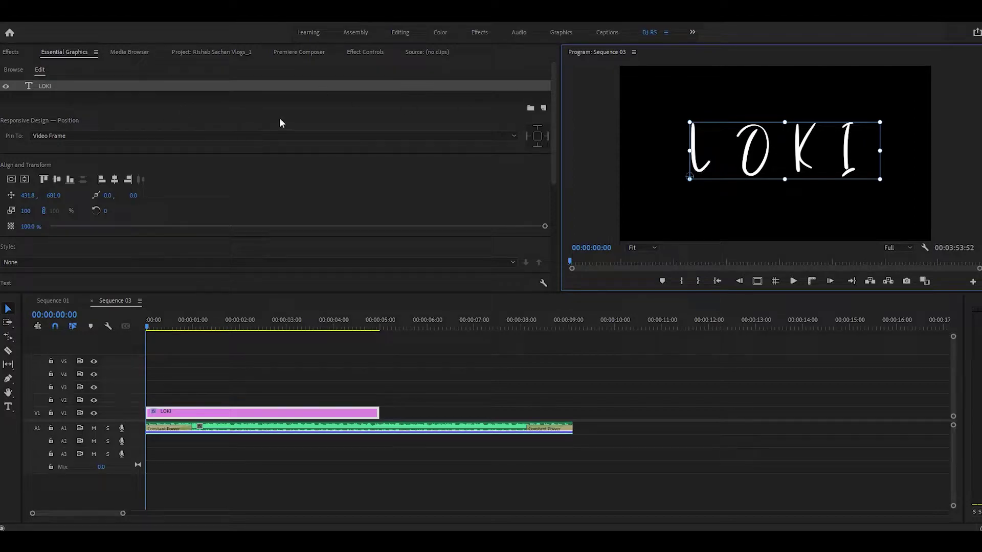
# Bring up the Essential Graphics panel and scroll through the title's settings
pyautogui.click(183, 23)
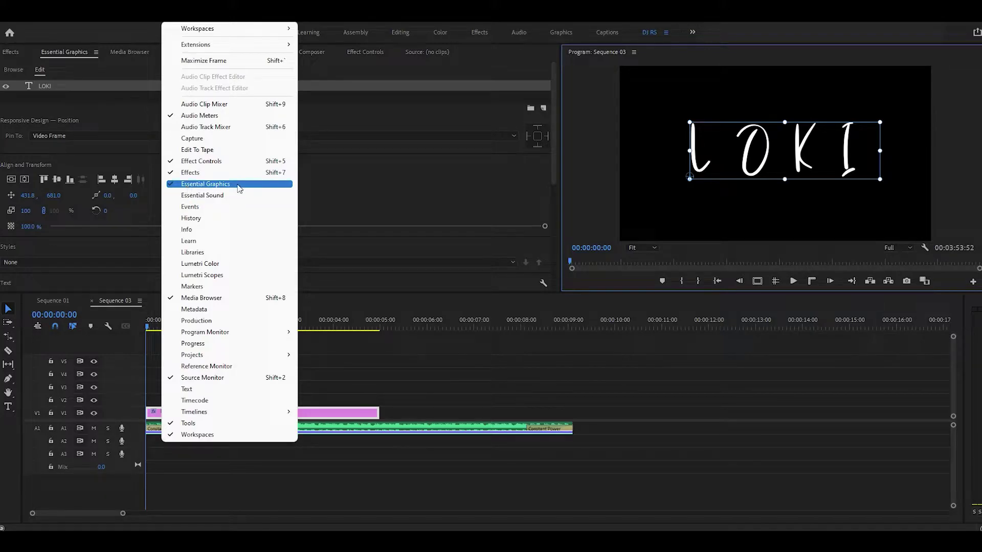
pyautogui.click(236, 184)
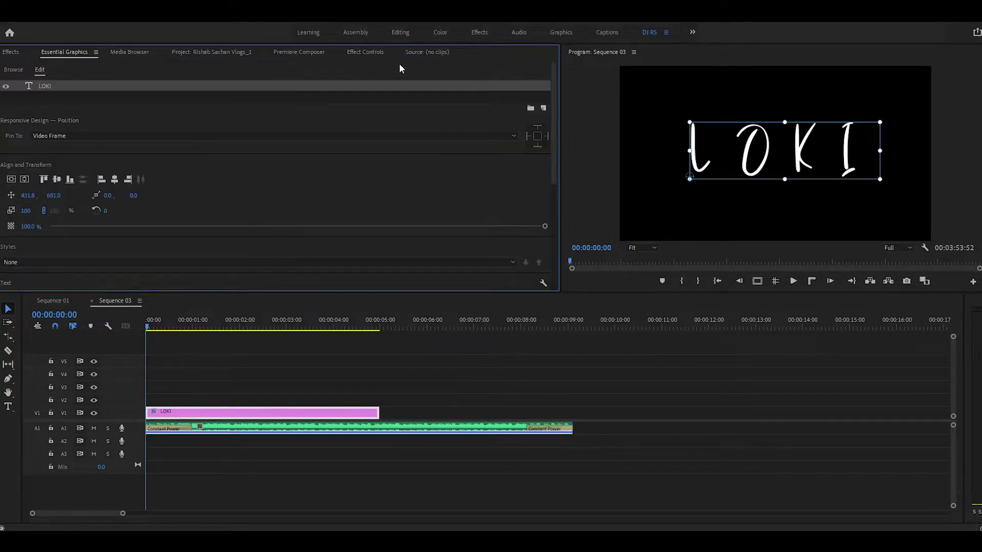
pyautogui.scroll(-3, 553, 123)
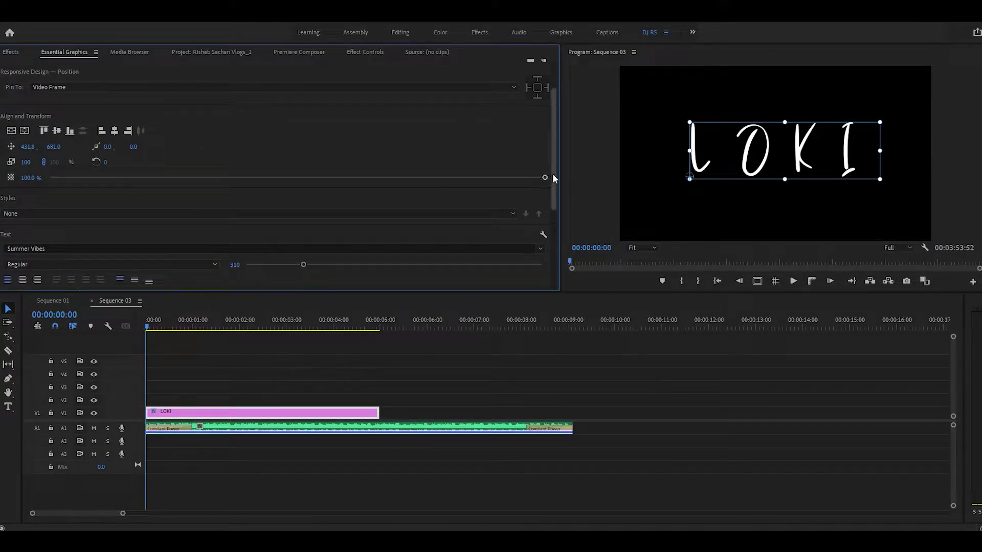
pyautogui.scroll(1, 554, 178)
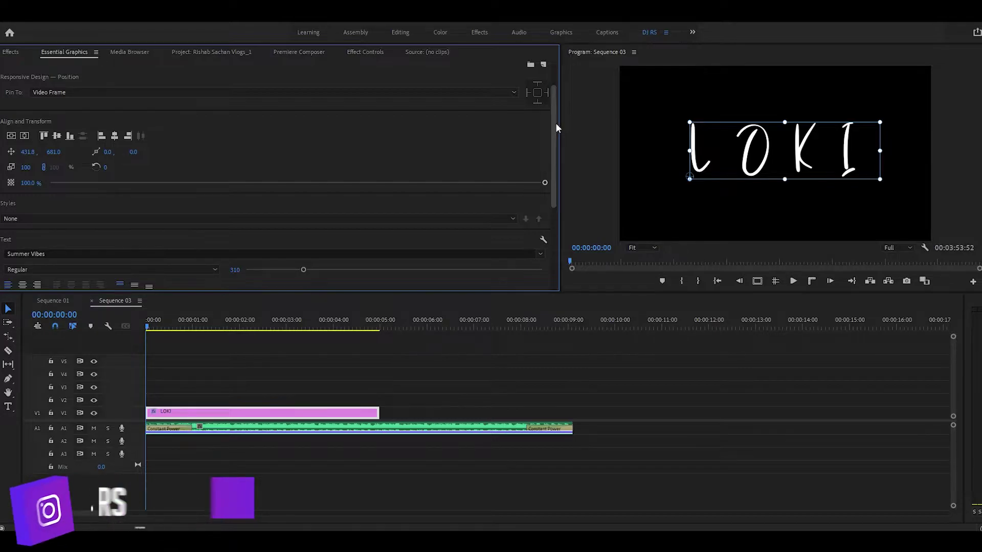
pyautogui.scroll(2, 555, 123)
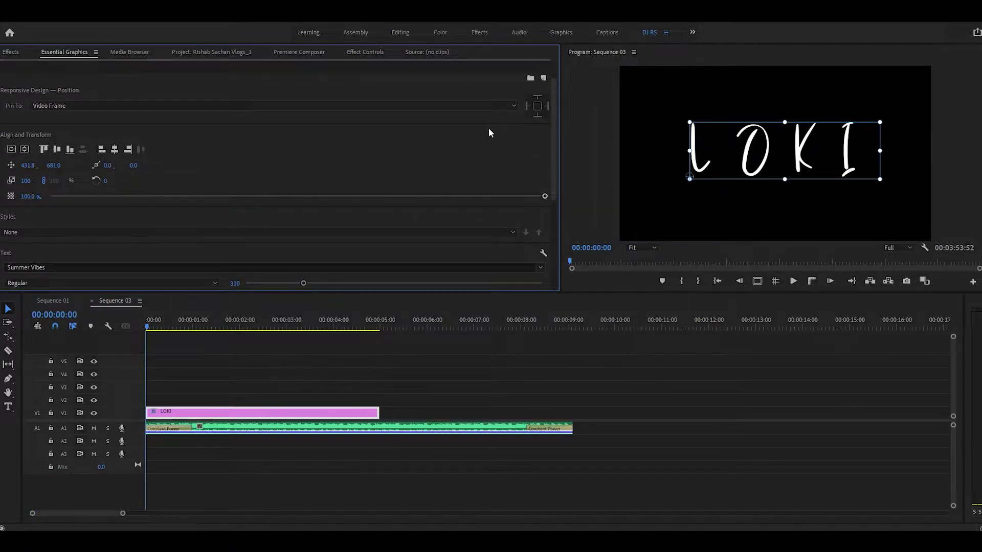
pyautogui.scroll(-1, 557, 166)
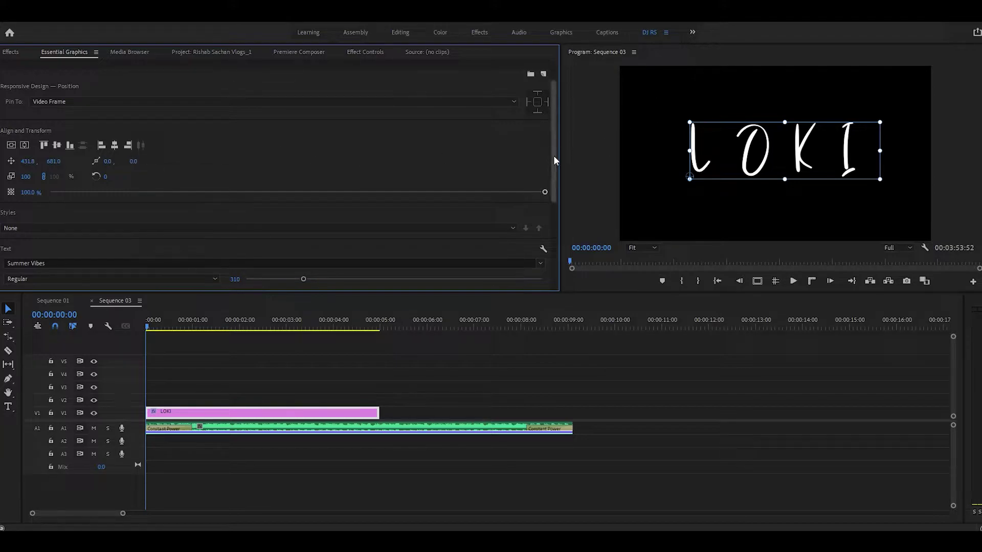
pyautogui.scroll(-2, 554, 160)
pyautogui.scroll(3, 555, 180)
pyautogui.scroll(-2, 197, 152)
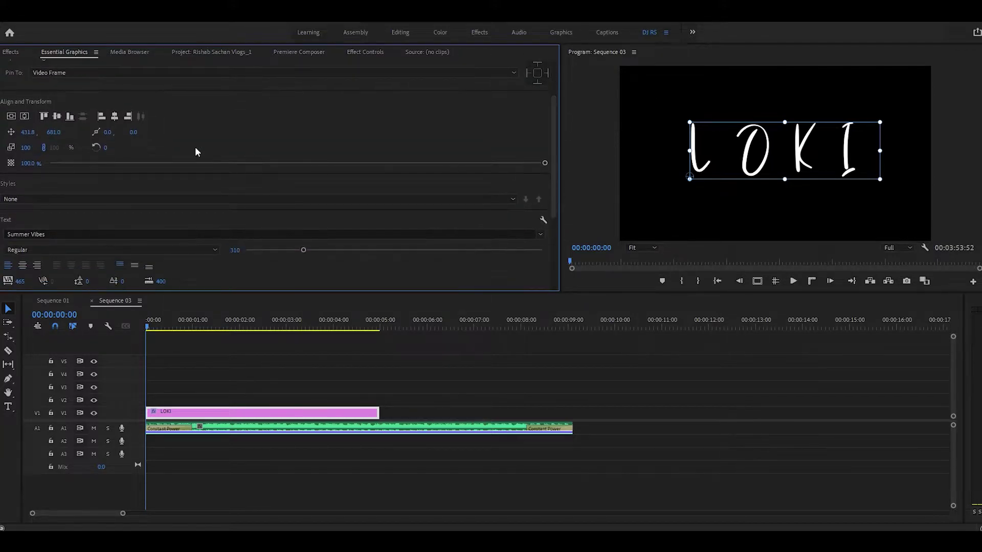
# Centre the LOKI title in the frame and give its text centred paragraph alignment
pyautogui.click(25, 117)
pyautogui.click(12, 117)
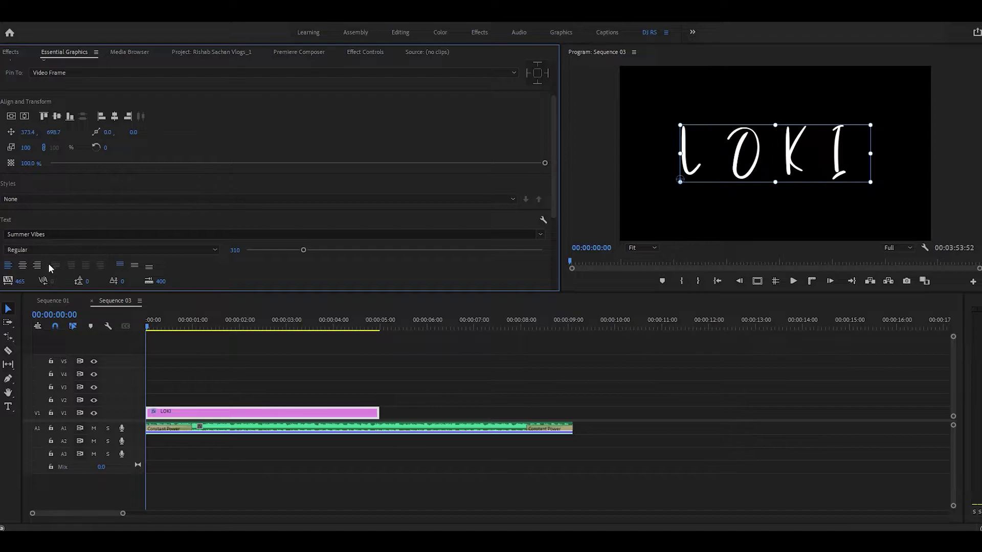
pyautogui.click(22, 265)
pyautogui.click(11, 117)
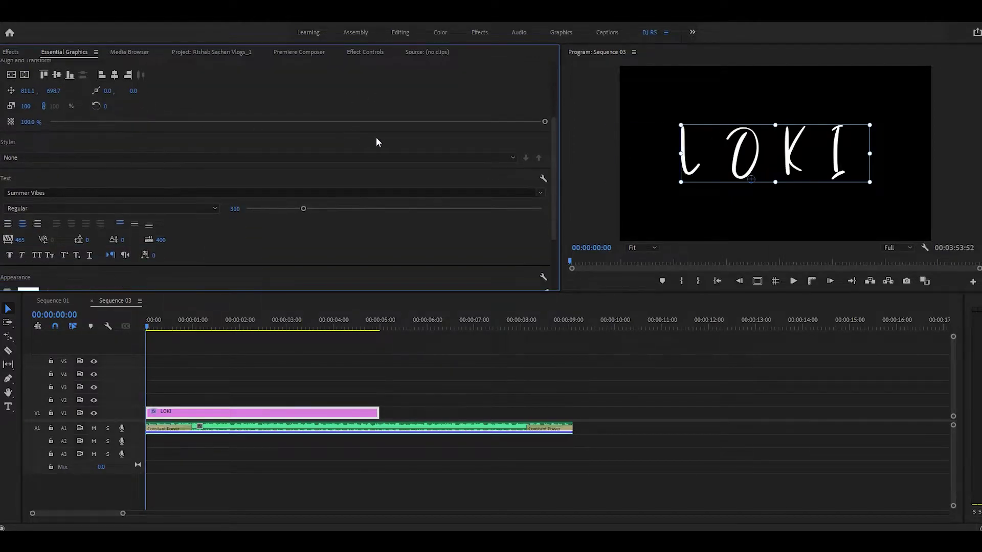
# Set the LOKI letter tracking to 400
pyautogui.scroll(-2, 381, 154)
pyautogui.moveTo(20, 261); pyautogui.dragTo(5, 260)
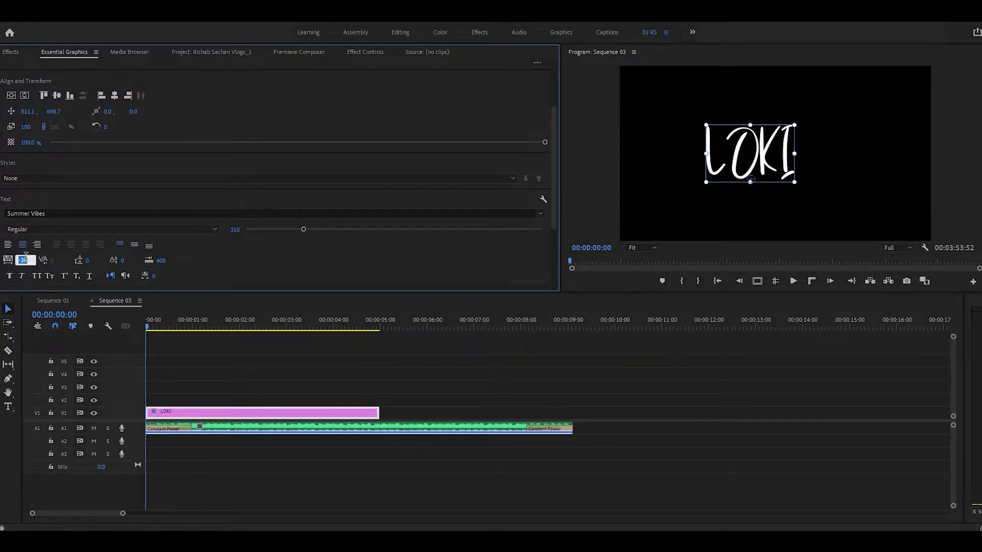
pyautogui.write('0')
pyautogui.press('Return')
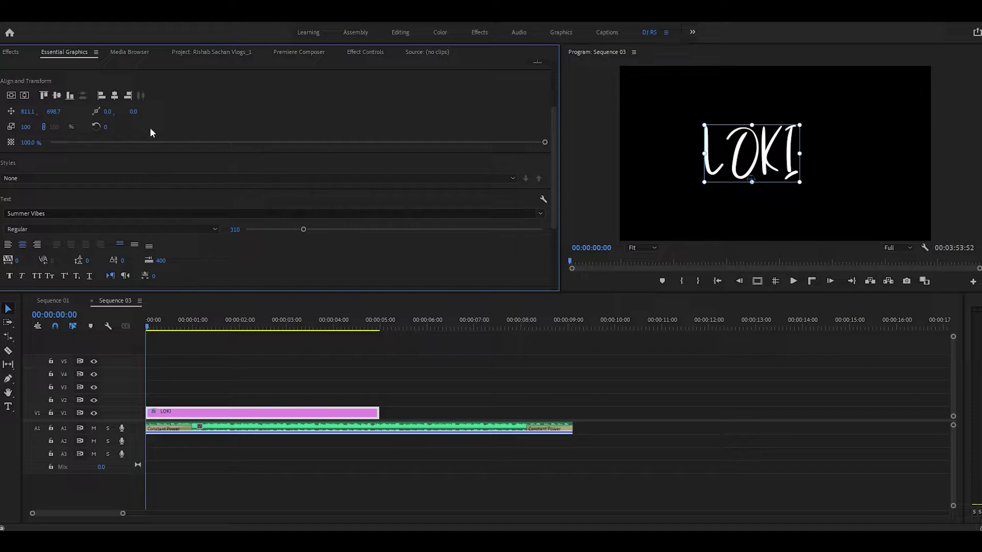
pyautogui.moveTo(20, 262); pyautogui.dragTo(46, 261)
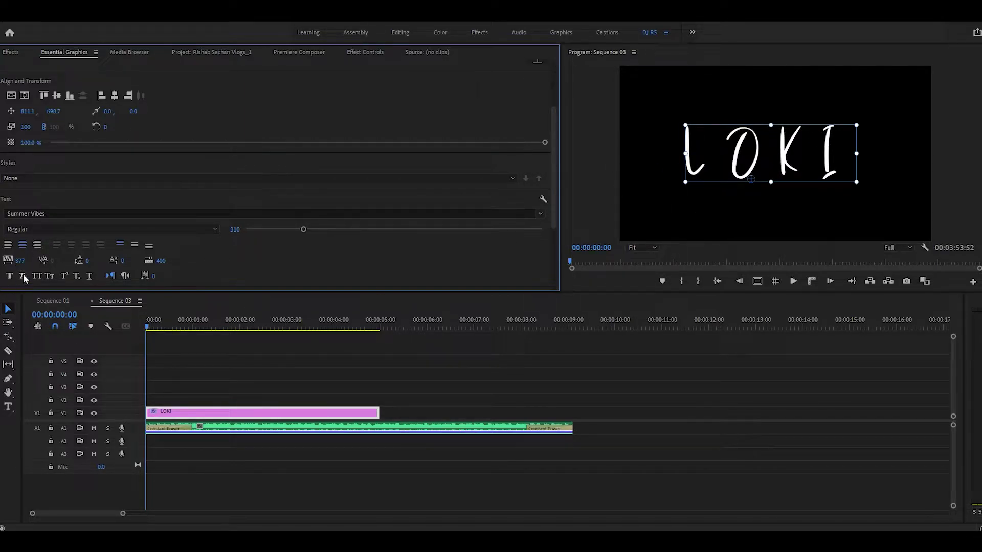
pyautogui.click(19, 260)
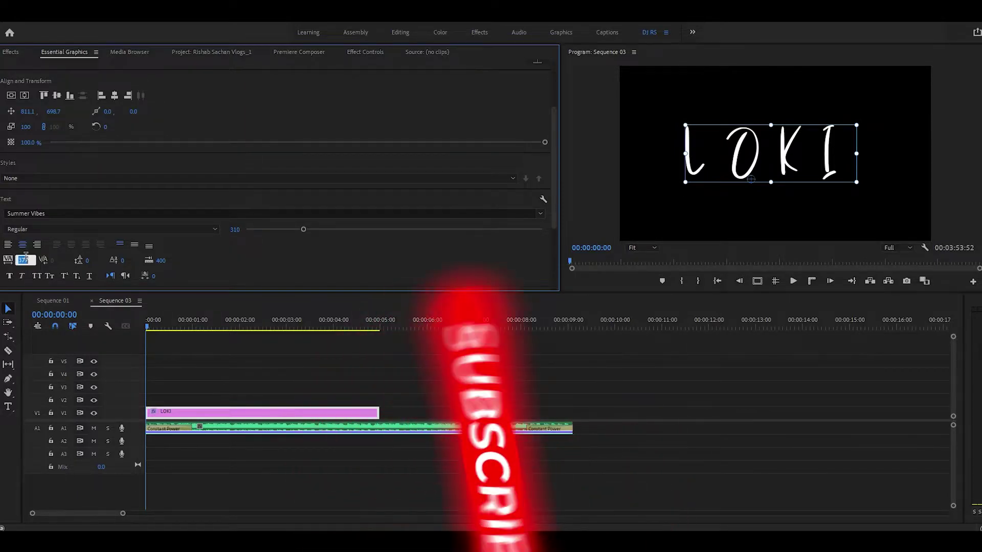
pyautogui.write('400')
pyautogui.press('Return')
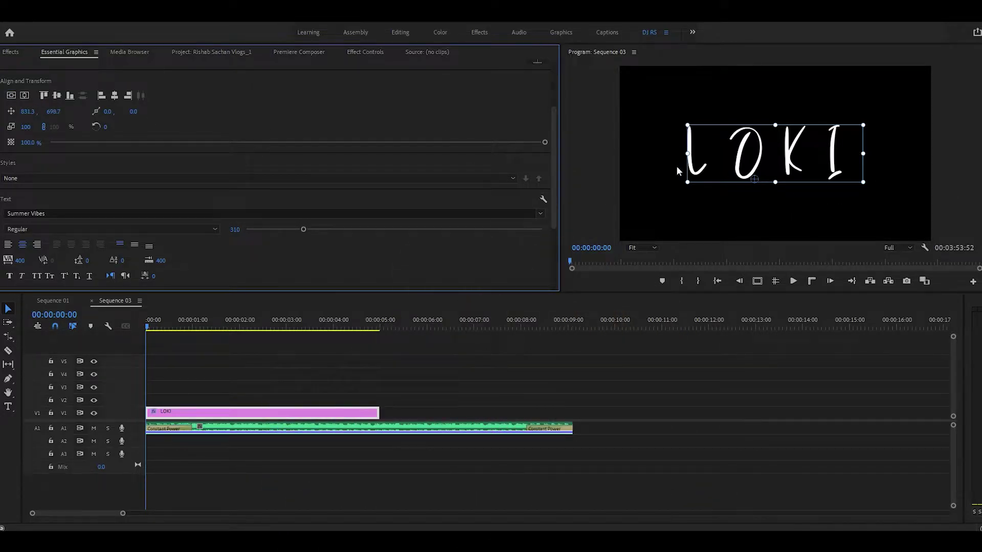
# Trim the LOKI clip on V1 so it ends at about five seconds (00:00:04:59)
pyautogui.moveTo(379, 413)
pyautogui.mouseDown()
pyautogui.moveTo(572, 424)
pyautogui.moveTo(323, 397)
pyautogui.mouseUp()
pyautogui.click(330, 329)
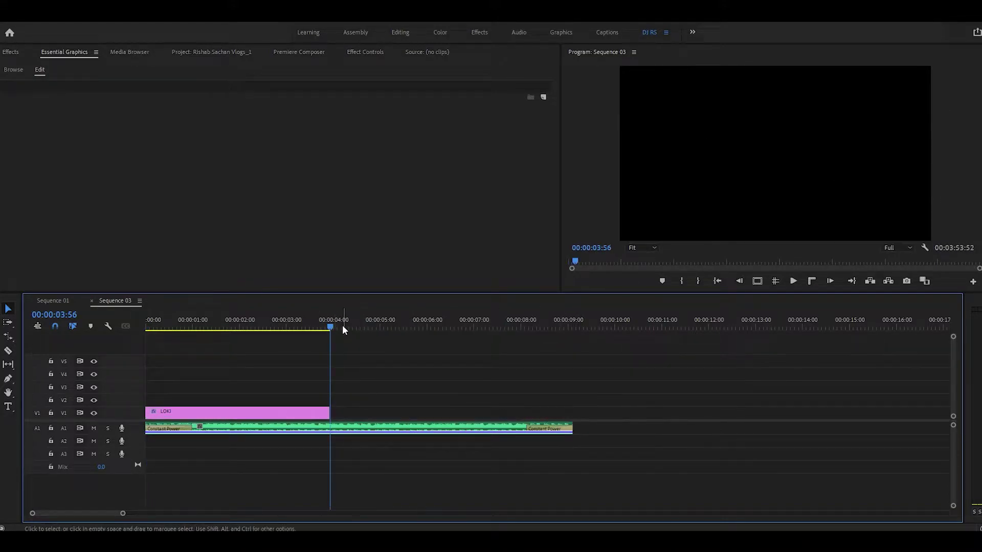
pyautogui.moveTo(342, 324); pyautogui.dragTo(358, 327)
pyautogui.click(381, 329)
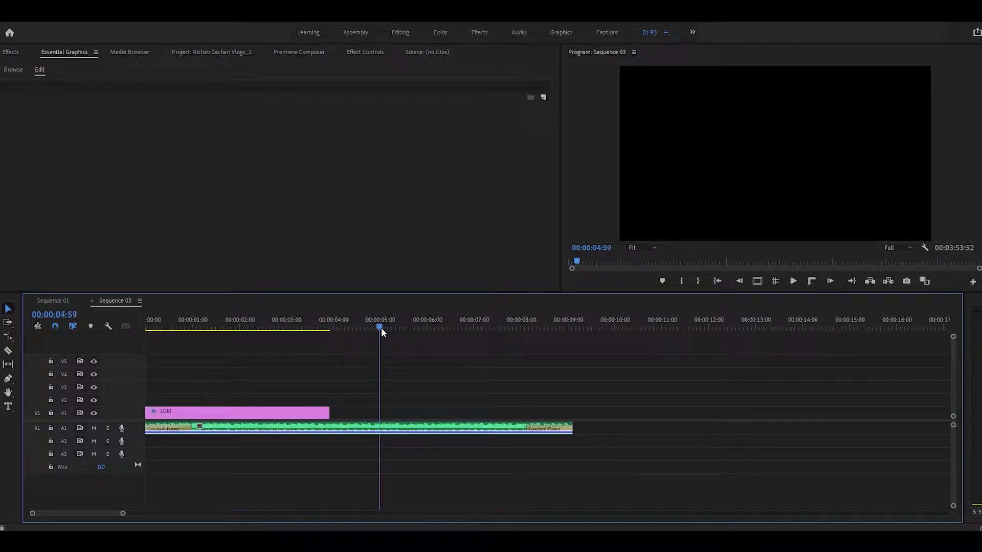
pyautogui.moveTo(332, 408)
pyautogui.mouseDown()
pyautogui.moveTo(419, 415)
pyautogui.moveTo(379, 414)
pyautogui.mouseUp()
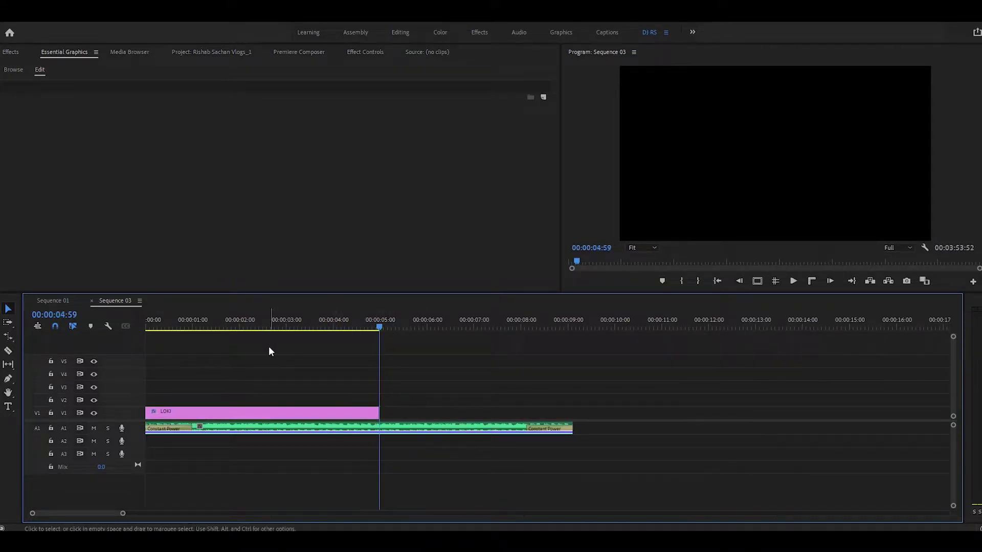
# Return the playhead to the start and show Effect Controls for the LOKI clip
pyautogui.moveTo(174, 331); pyautogui.dragTo(123, 328)
pyautogui.click(250, 414)
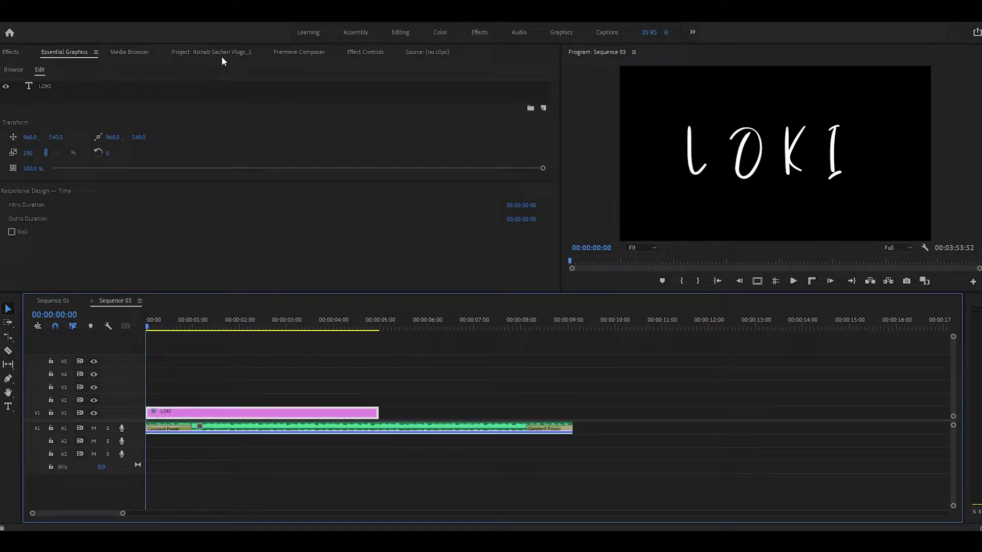
pyautogui.click(364, 52)
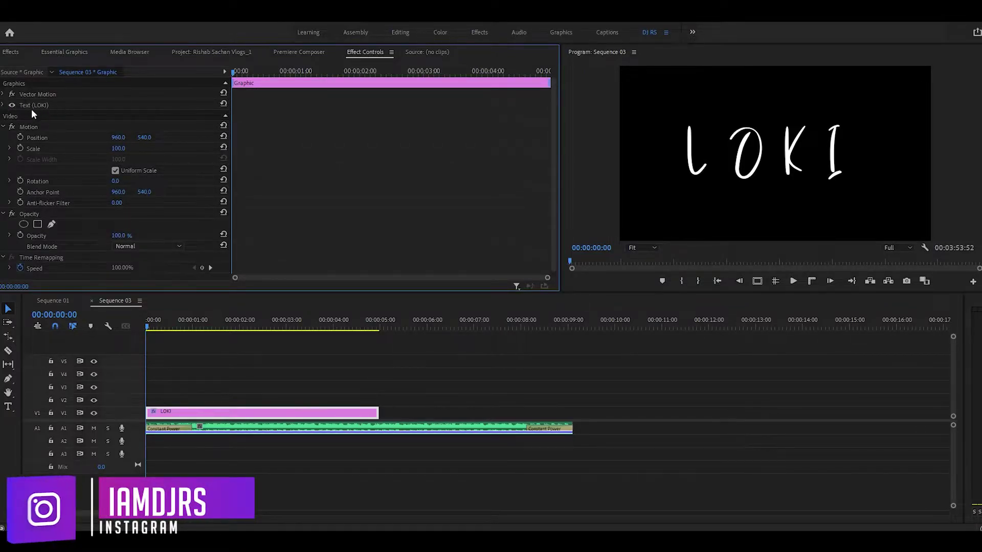
# Enable keyframing on the LOKI title's Source Text and zoom the keyframe ruler to frame steps
pyautogui.click(3, 105)
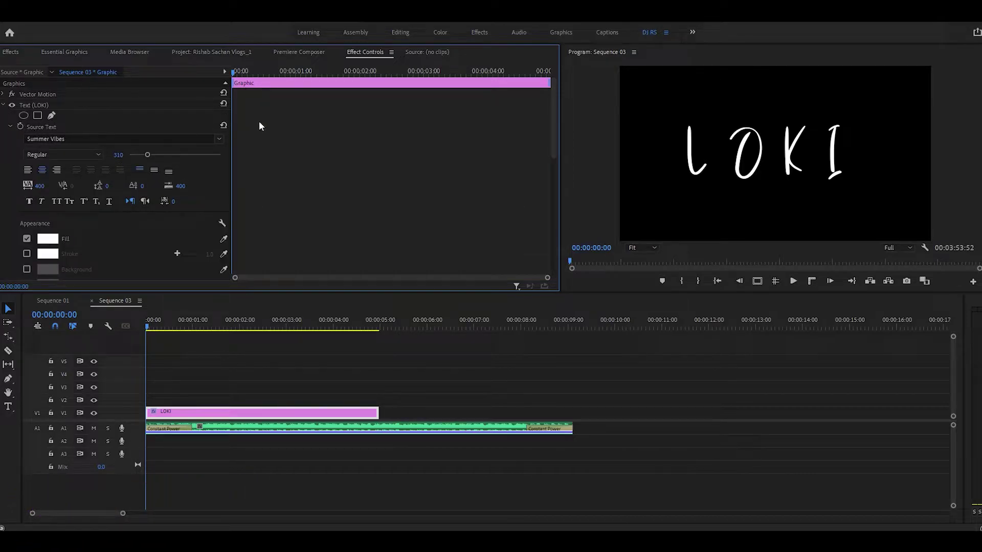
pyautogui.click(55, 126)
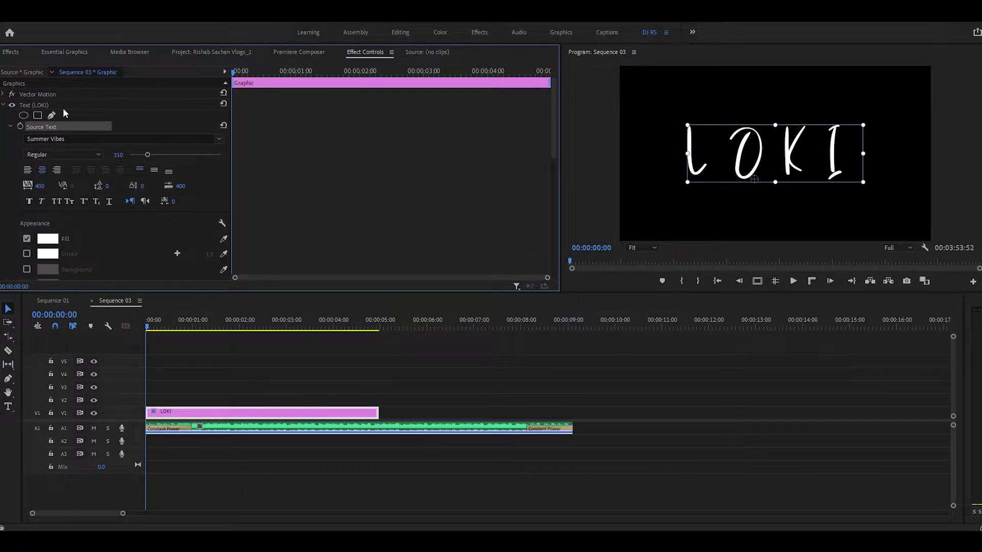
pyautogui.click(20, 125)
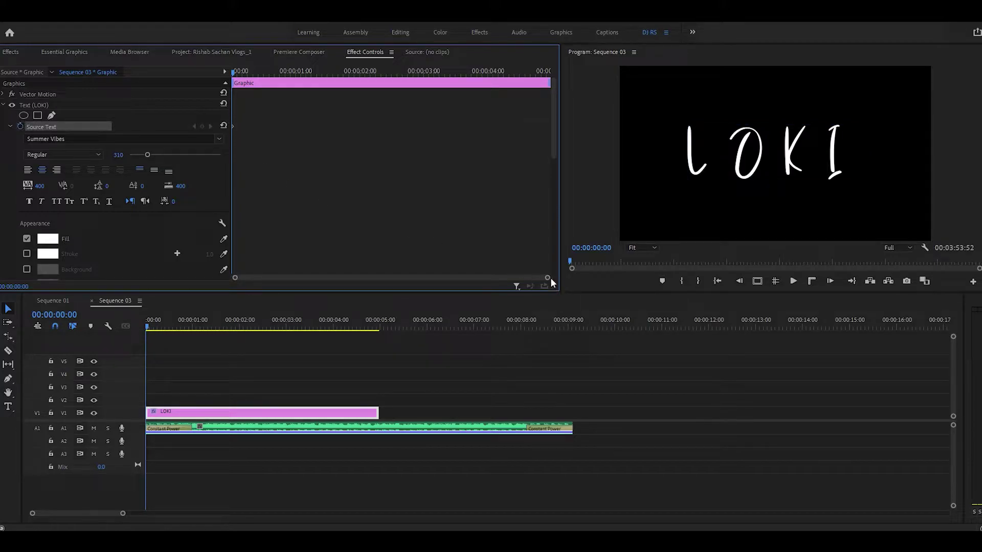
pyautogui.moveTo(548, 278); pyautogui.dragTo(247, 278)
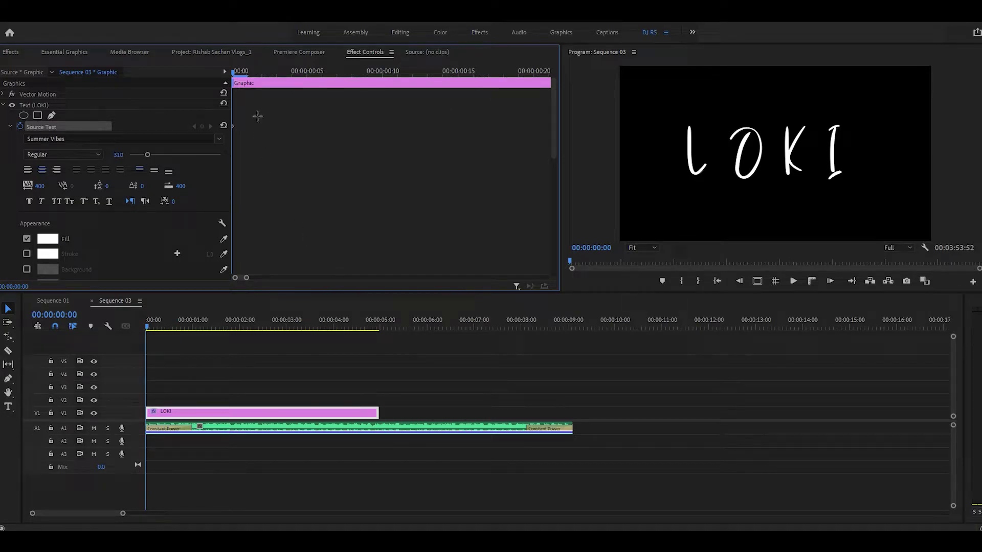
pyautogui.moveTo(248, 279); pyautogui.dragTo(359, 278)
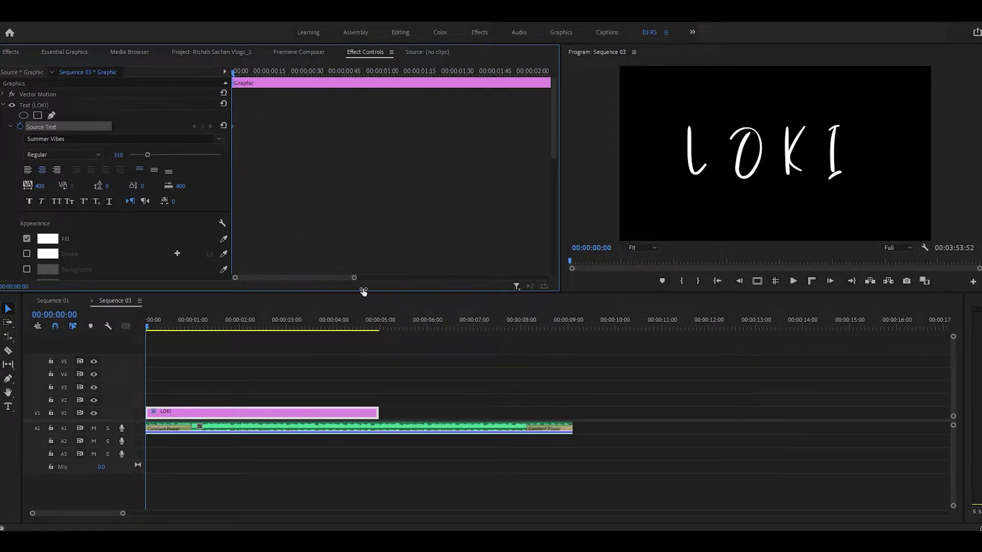
# Select the LOKI text and centre it vertically in the frame via Essential Graphics
pyautogui.click(235, 412)
pyautogui.click(702, 162)
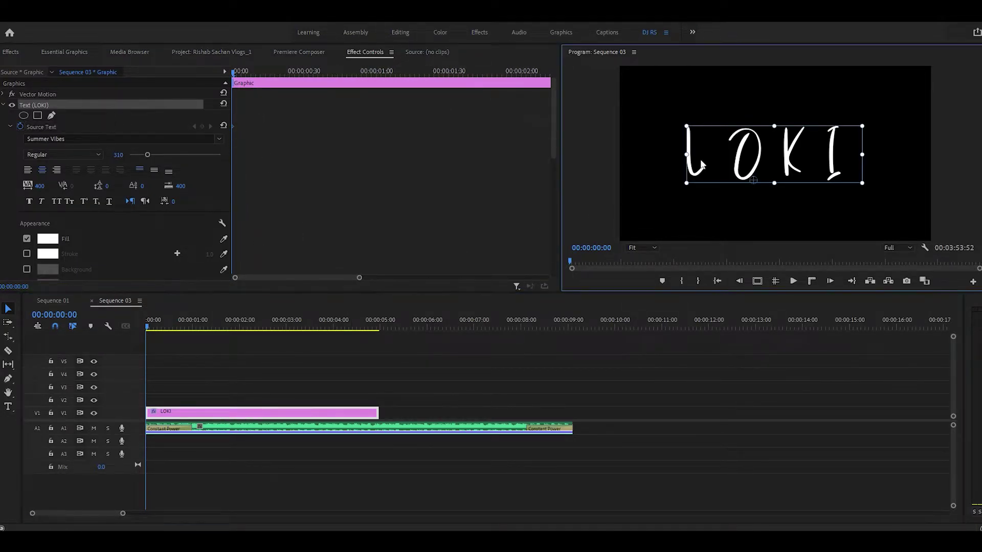
pyautogui.click(77, 54)
pyautogui.click(25, 179)
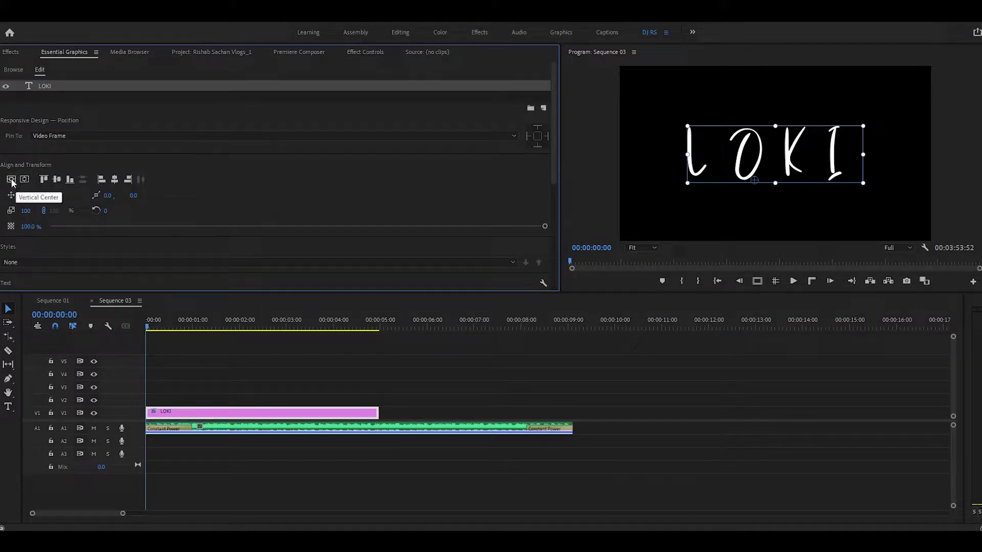
# Centre LOKI horizontally, enter text editing on the title, and return to Effect Controls
pyautogui.click(11, 179)
pyautogui.doubleClick(702, 164)
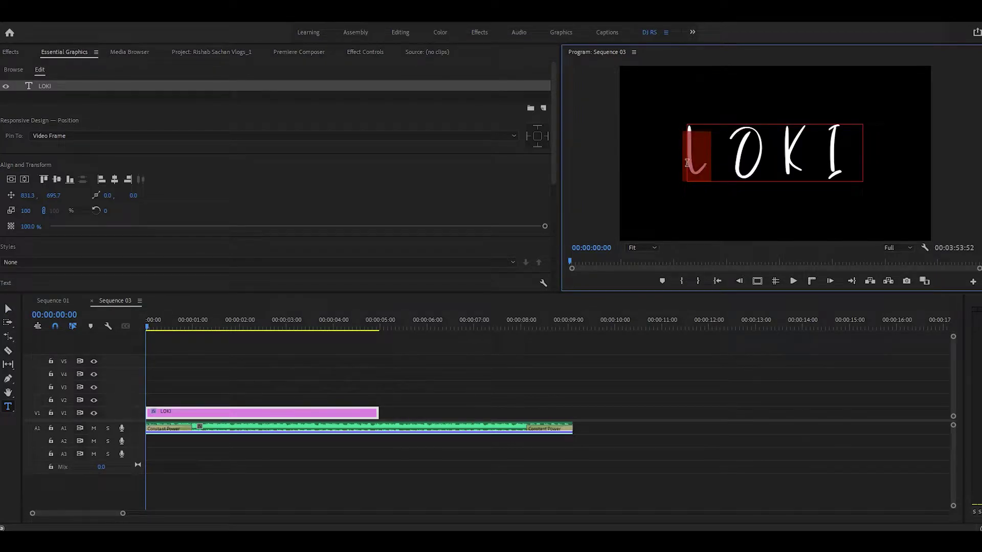
pyautogui.click(377, 54)
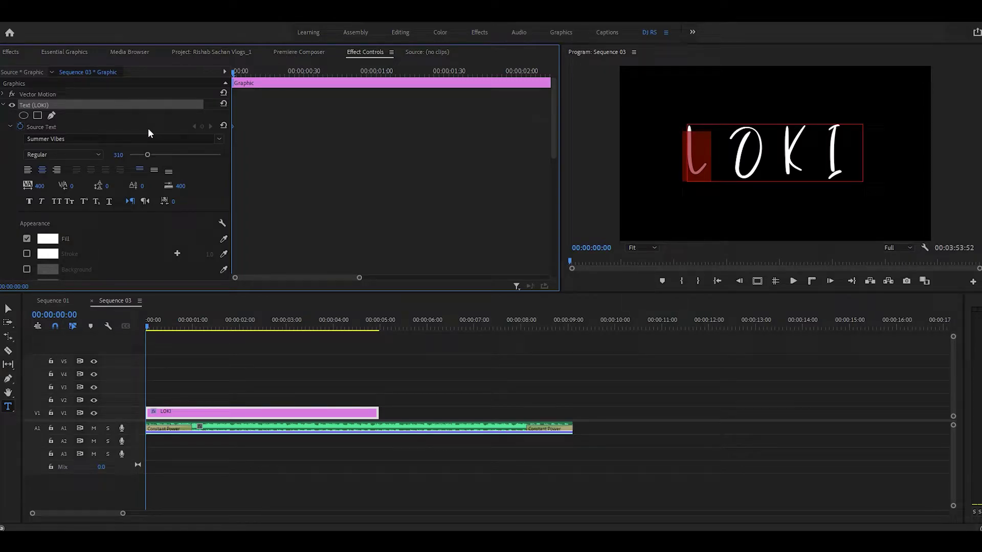
# Browse the Source Text font list to find Run! for the letter L
pyautogui.click(220, 138)
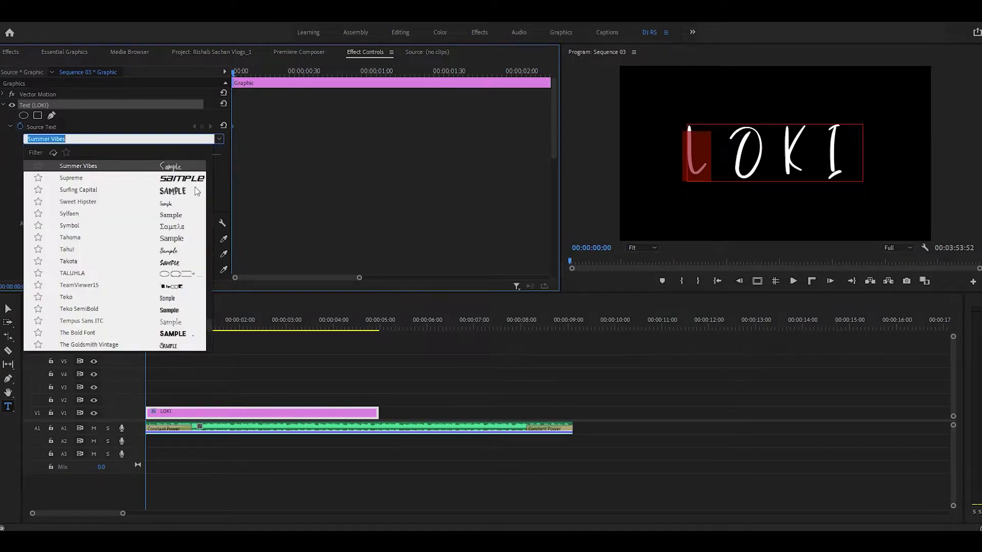
pyautogui.scroll(5, 176, 196)
pyautogui.scroll(5, 177, 196)
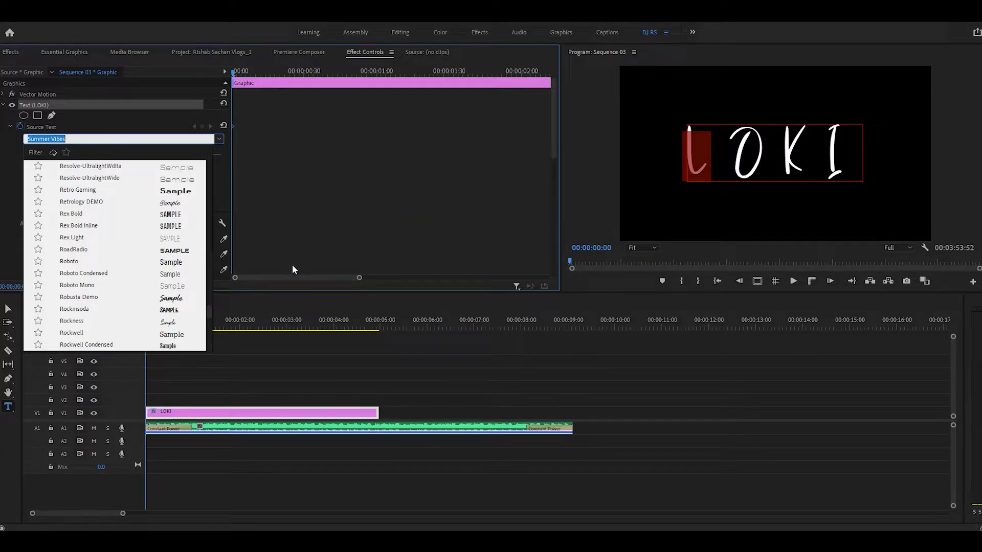
pyautogui.scroll(-5, 153, 286)
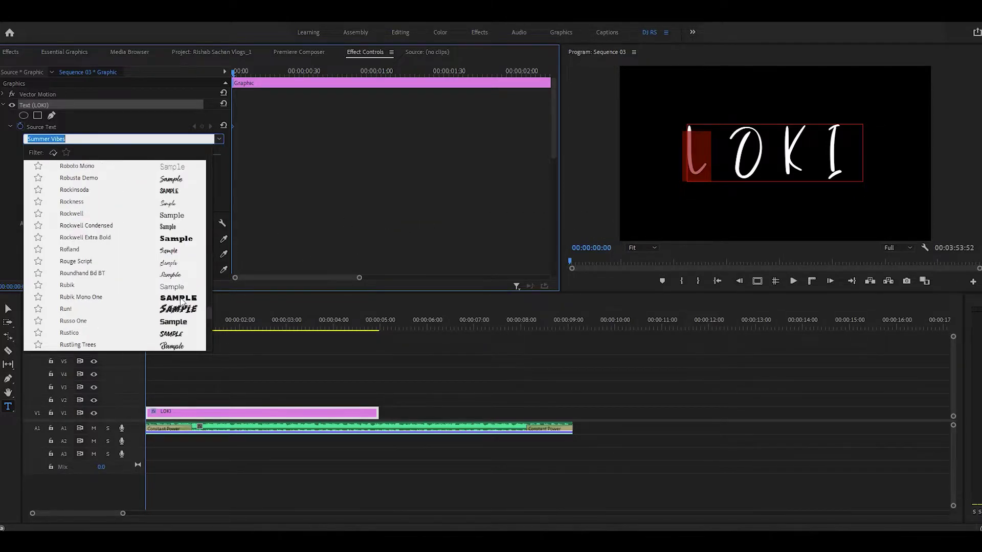
pyautogui.scroll(-5, 180, 301)
# Try Run! on the L, undo back to Summer Vibes, and advance to frame 10
pyautogui.click(187, 190)
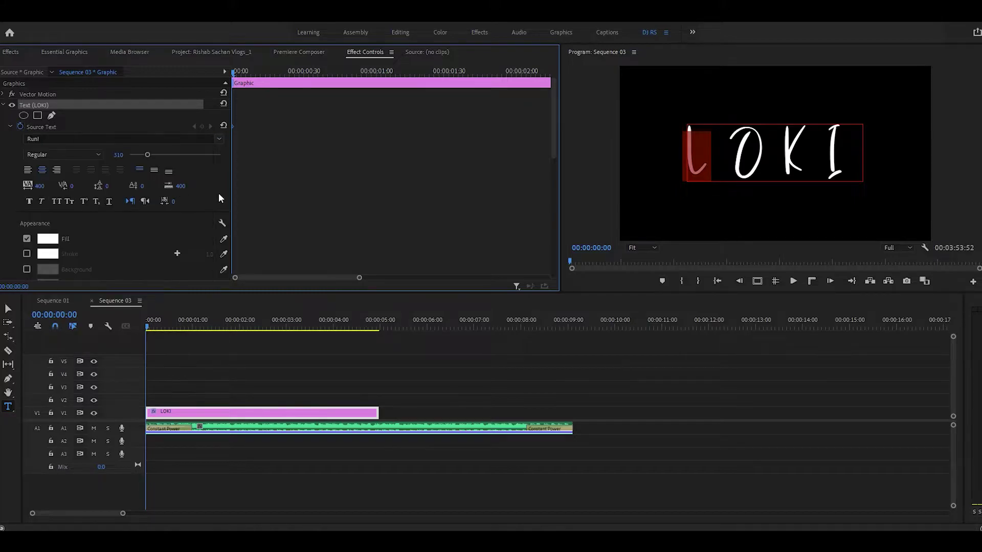
pyautogui.hotkey('ctrl', 'z')
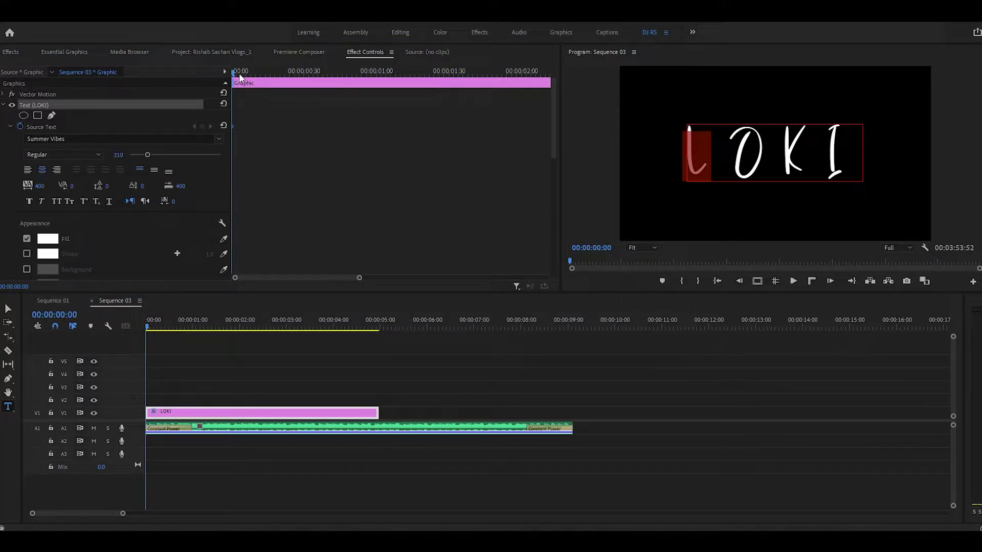
pyautogui.click(239, 76)
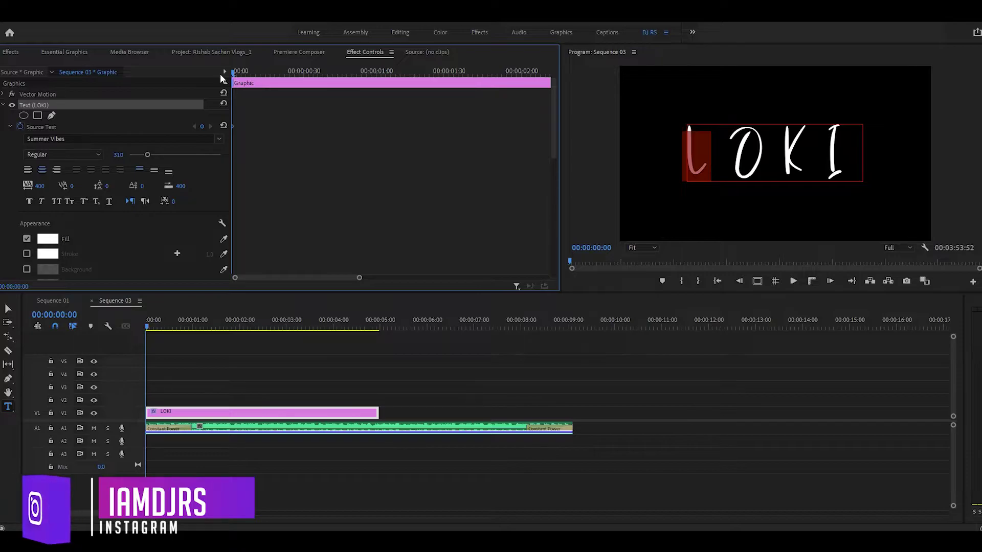
pyautogui.hotkey('shift', 'Right')
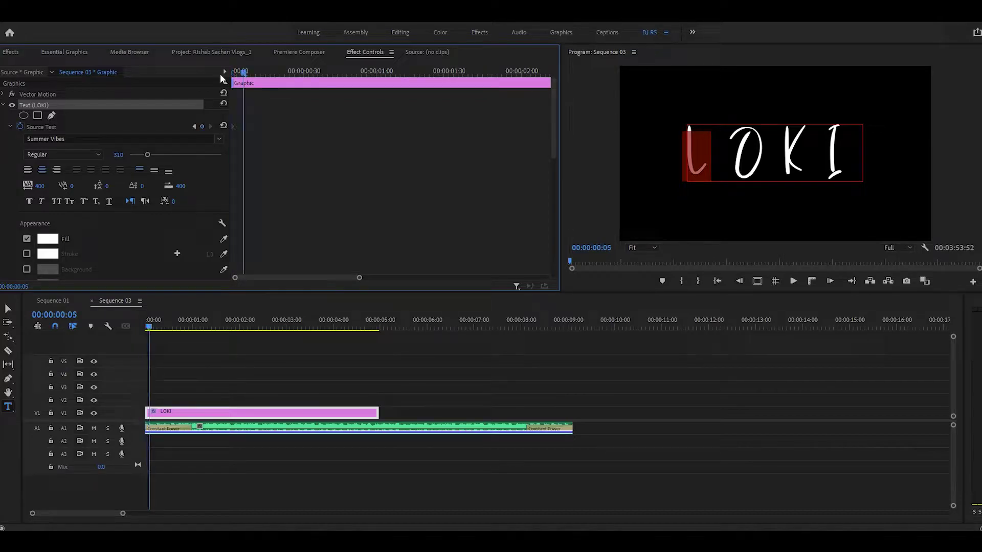
pyautogui.hotkey('shift', 'Right')
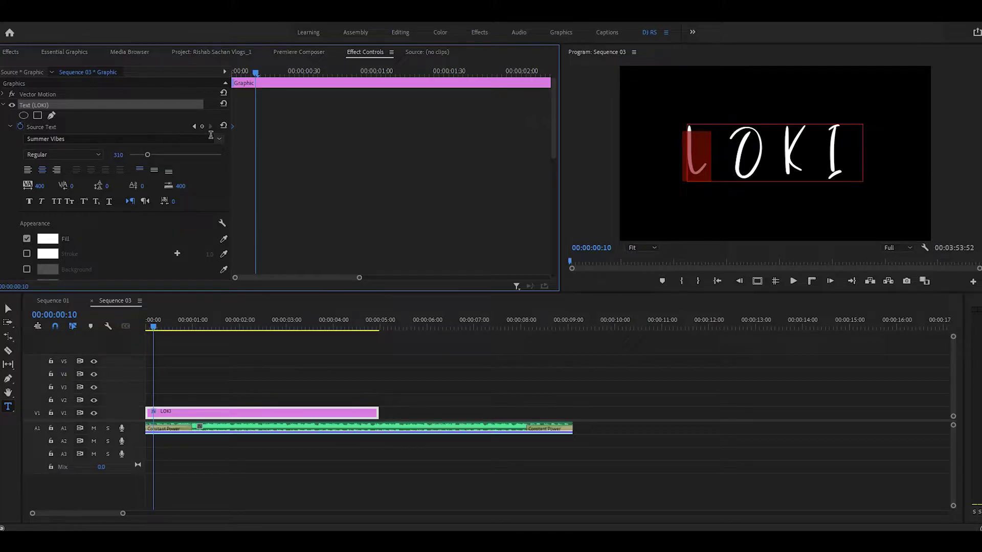
# Keyframe the L's font to Star Doors at frame 10 and Stencil at frame 20
pyautogui.click(219, 138)
pyautogui.click(73, 262)
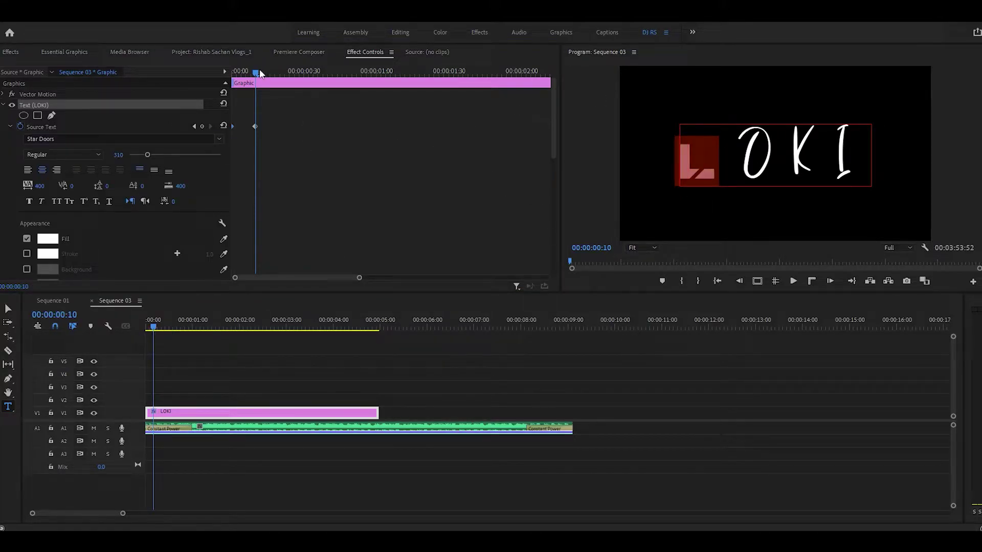
pyautogui.moveTo(259, 70); pyautogui.dragTo(256, 72)
pyautogui.hotkey('shift', 'Right')
pyautogui.hotkey('shift', 'Right')
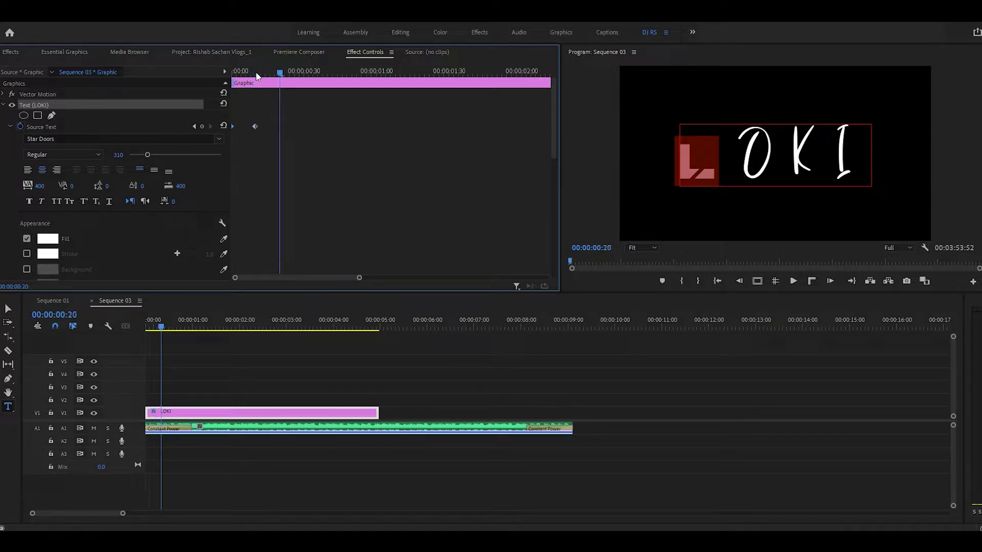
pyautogui.click(219, 139)
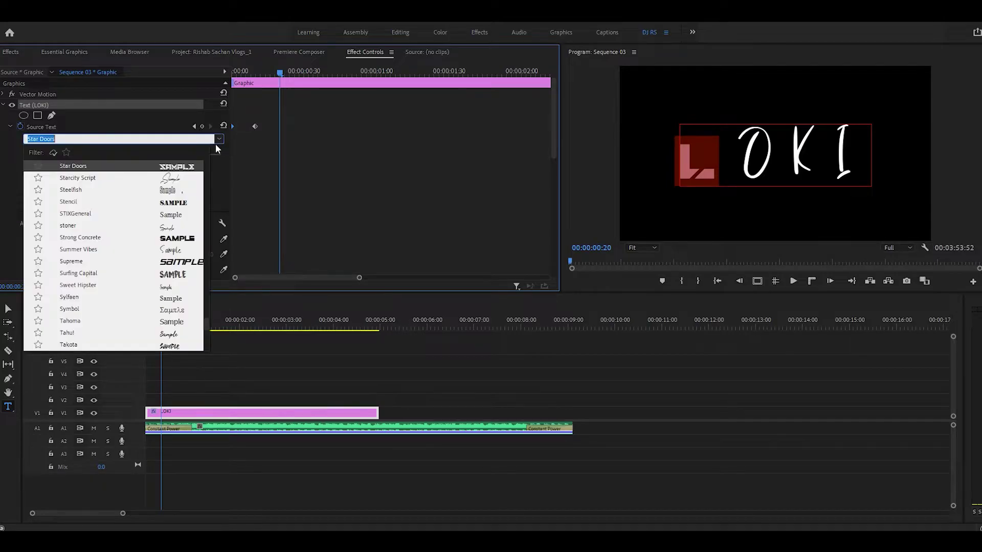
pyautogui.click(173, 203)
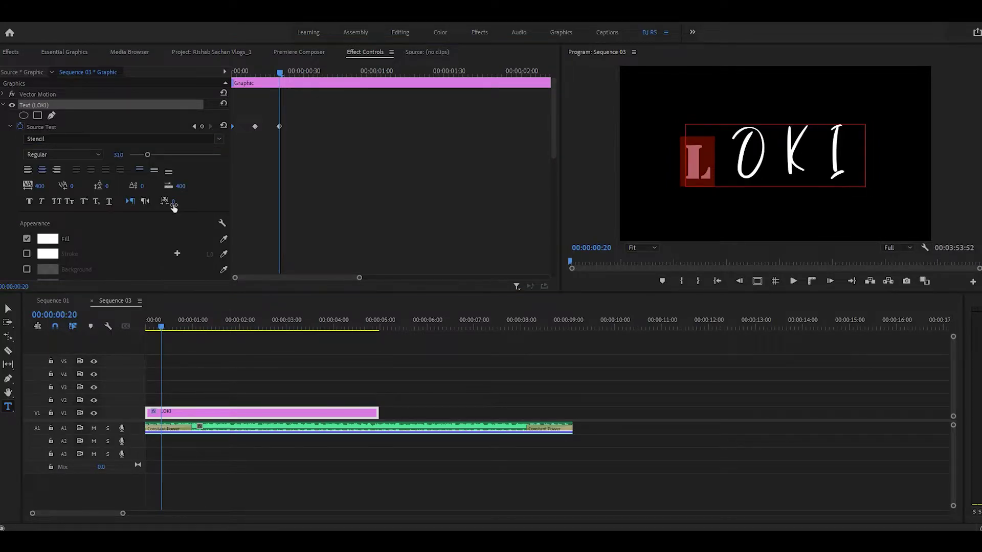
# Keyframe the L's font to Tolerant at frame 30 and Vintage Warehouse at frame 40
pyautogui.hotkey('shift', 'Right')
pyautogui.hotkey('shift', 'Right')
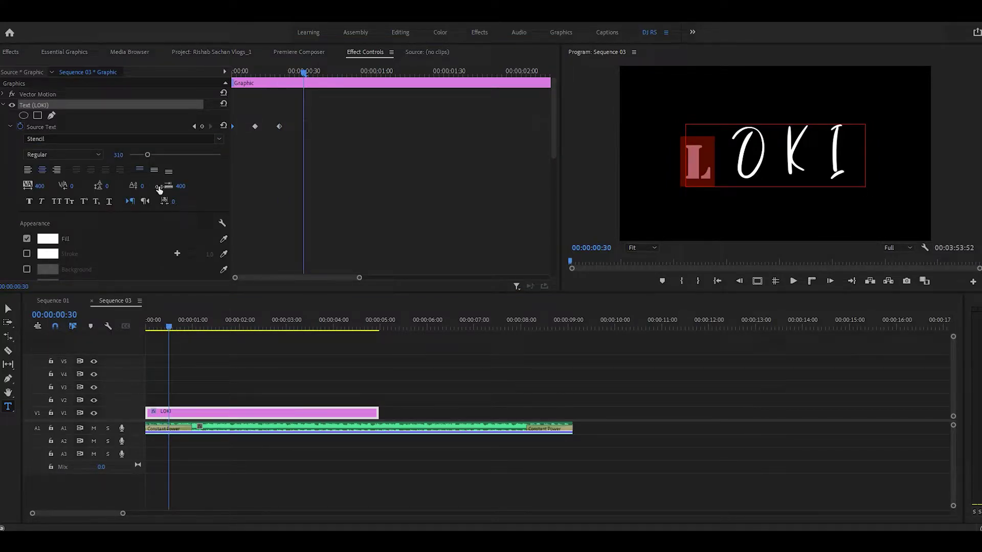
pyautogui.click(219, 141)
pyautogui.scroll(-5, 174, 246)
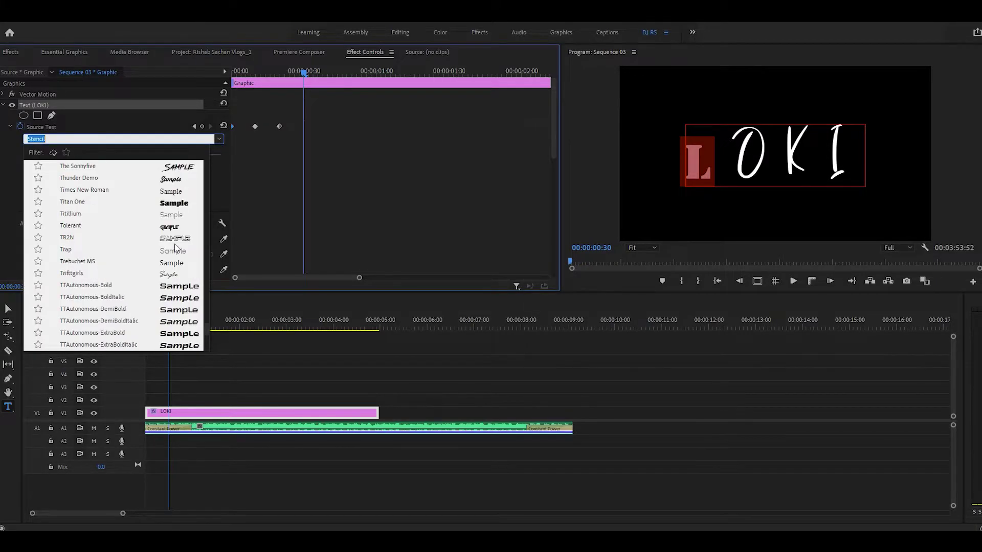
pyautogui.scroll(-3, 171, 276)
pyautogui.click(171, 285)
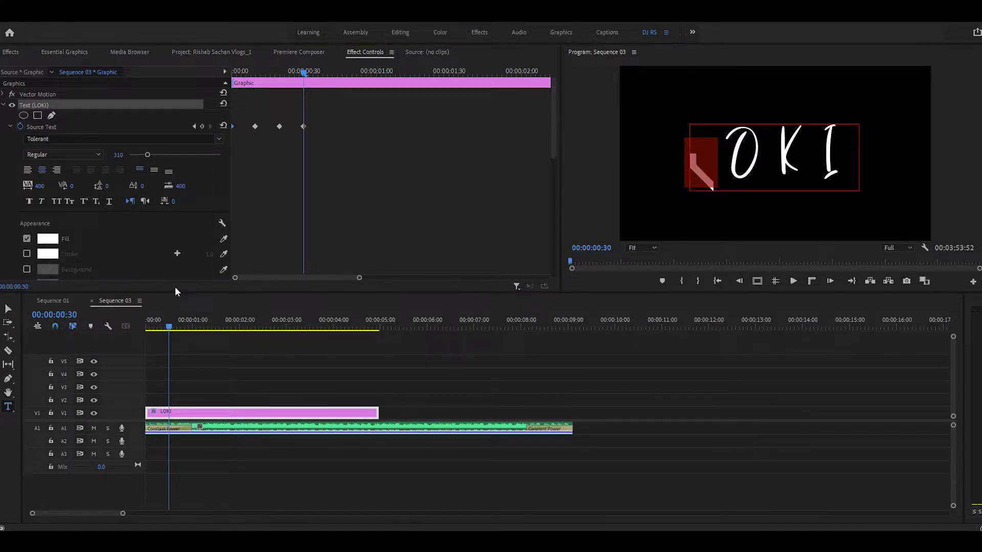
pyautogui.hotkey('shift', 'Right')
pyautogui.hotkey('shift', 'Right')
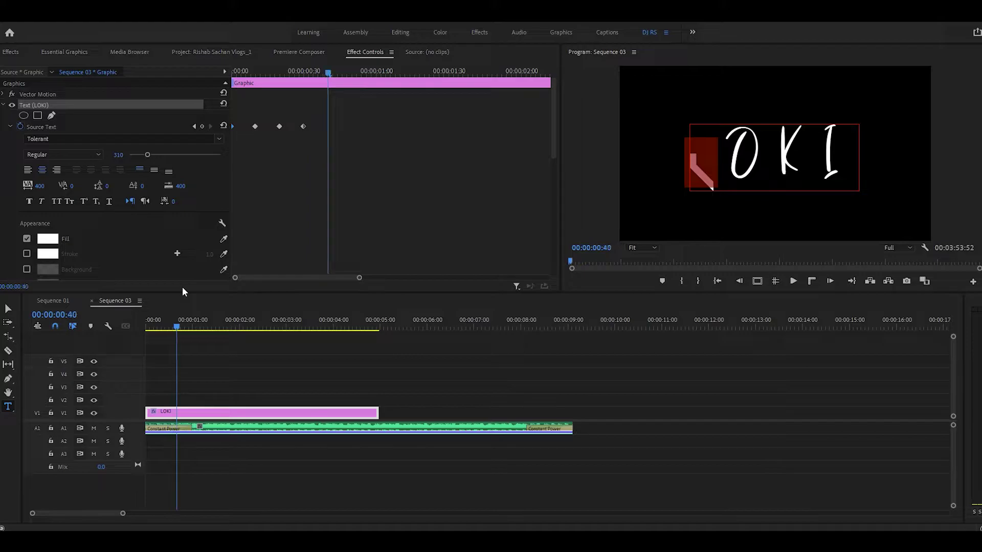
pyautogui.click(217, 139)
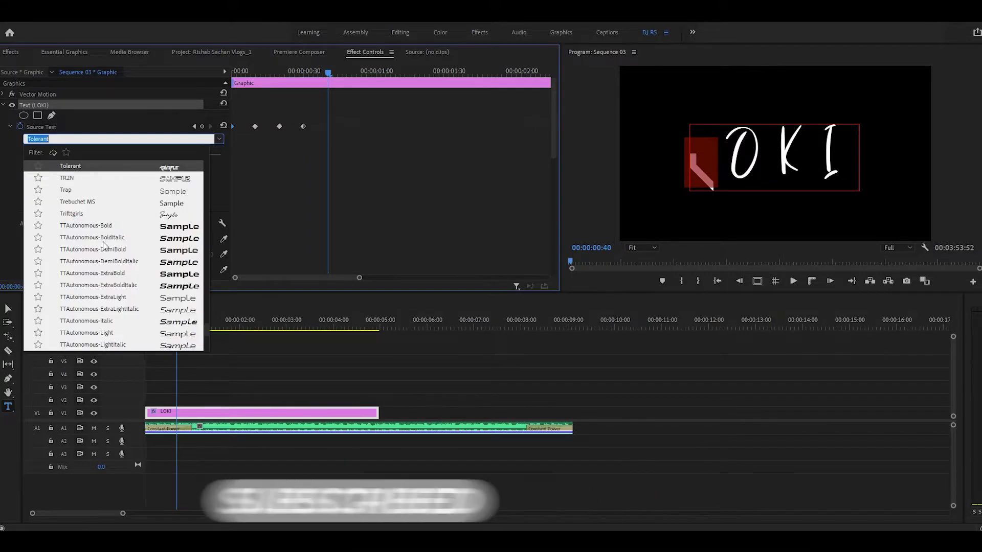
pyautogui.scroll(-5, 149, 272)
pyautogui.scroll(-5, 169, 281)
pyautogui.scroll(-5, 173, 284)
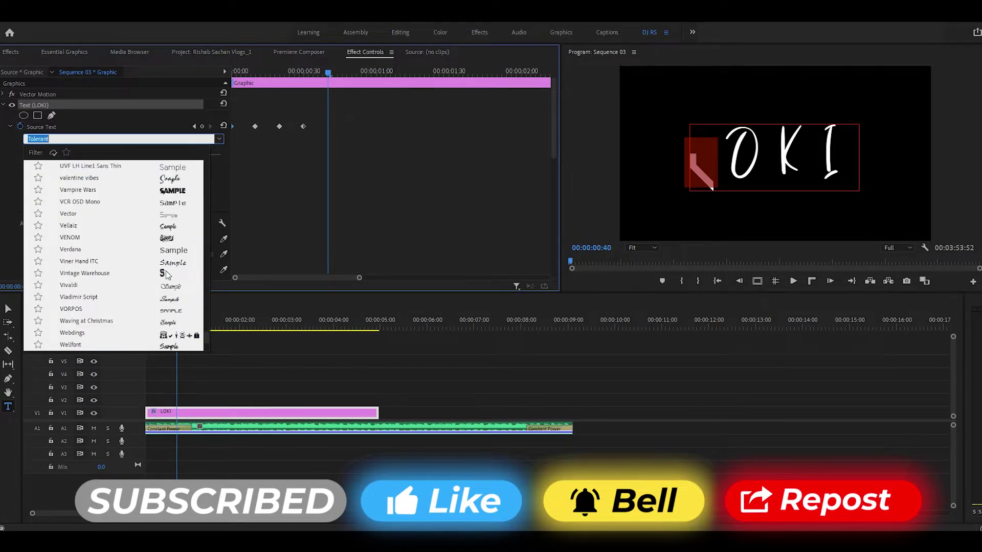
pyautogui.click(166, 274)
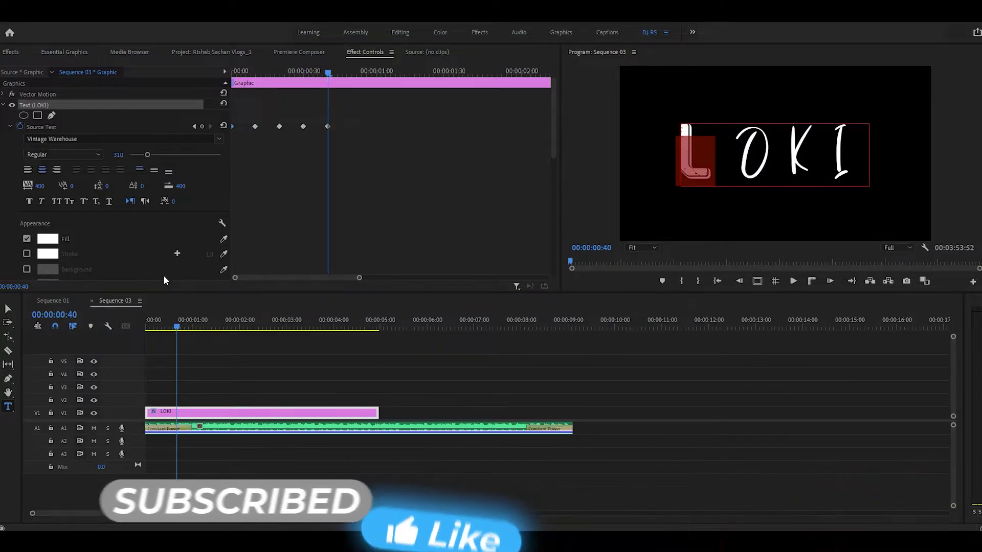
# Keyframe the L to Wide awake Black at 00:00:00:50 and TR2N at 00:00:01:00
pyautogui.click(330, 74)
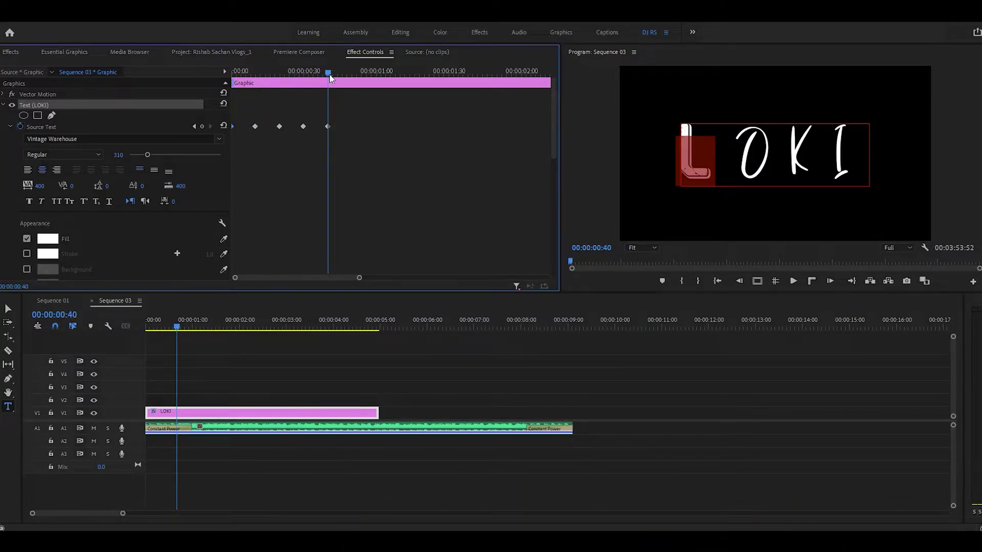
pyautogui.hotkey('shift', 'Right')
pyautogui.hotkey('shift', 'Right')
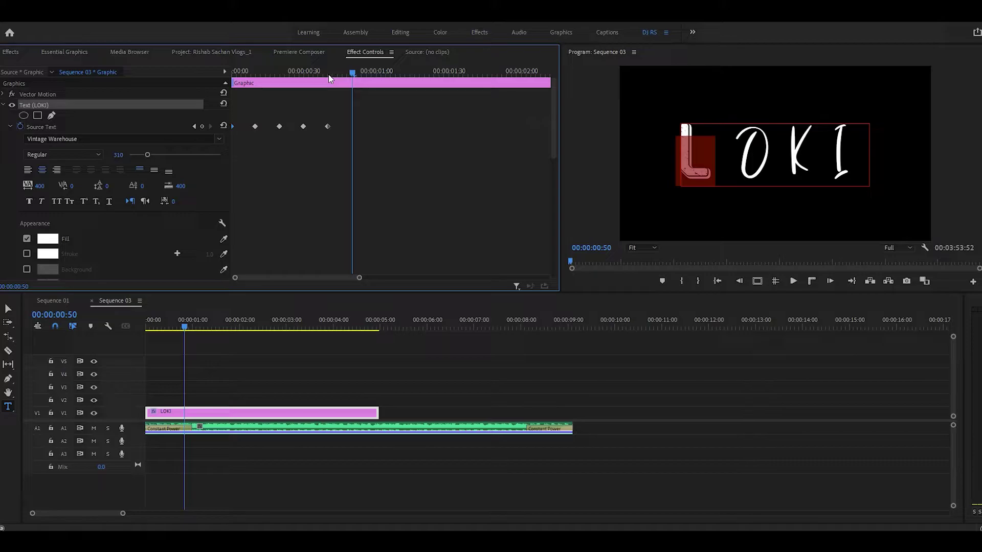
pyautogui.click(219, 139)
pyautogui.scroll(-3, 156, 253)
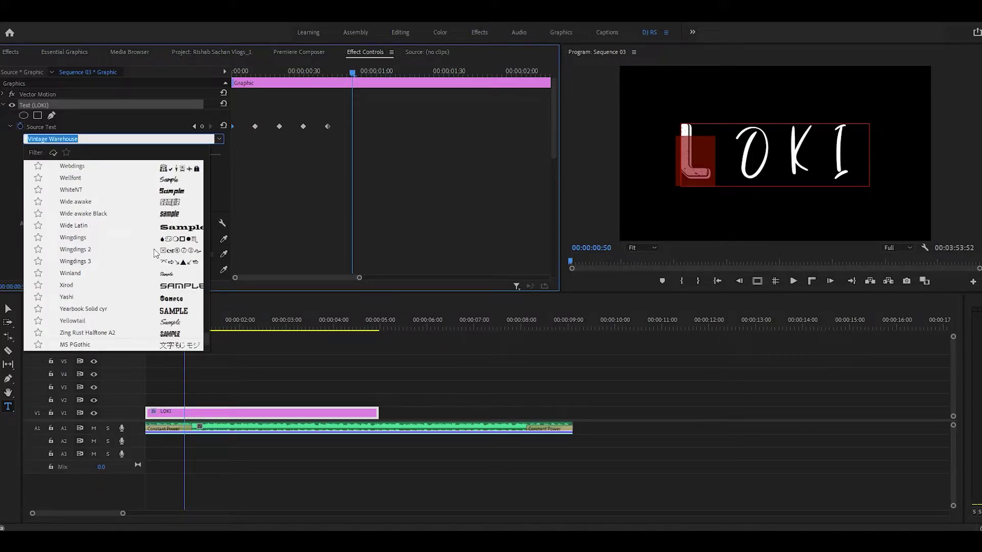
pyautogui.click(160, 217)
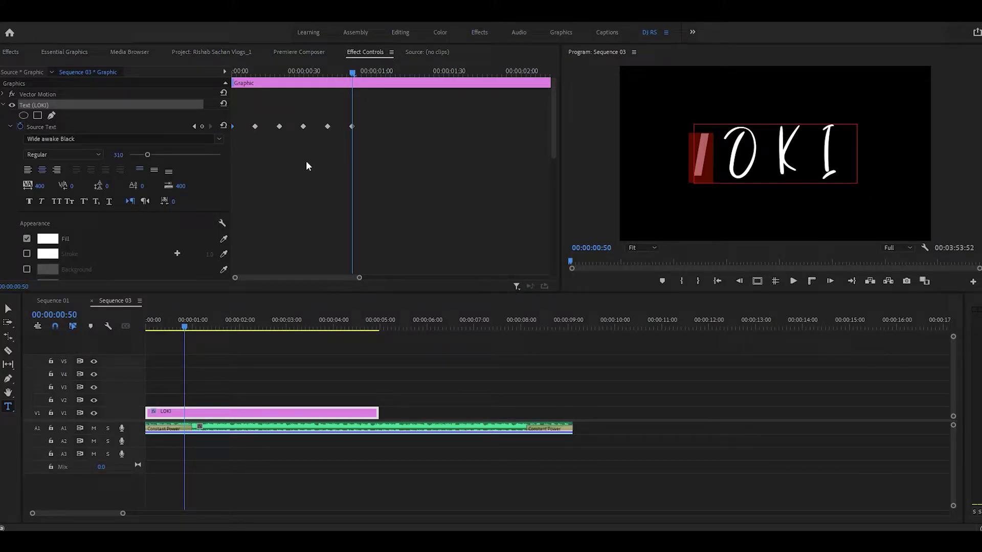
pyautogui.hotkey('shift', 'Right')
pyautogui.hotkey('shift', 'Right')
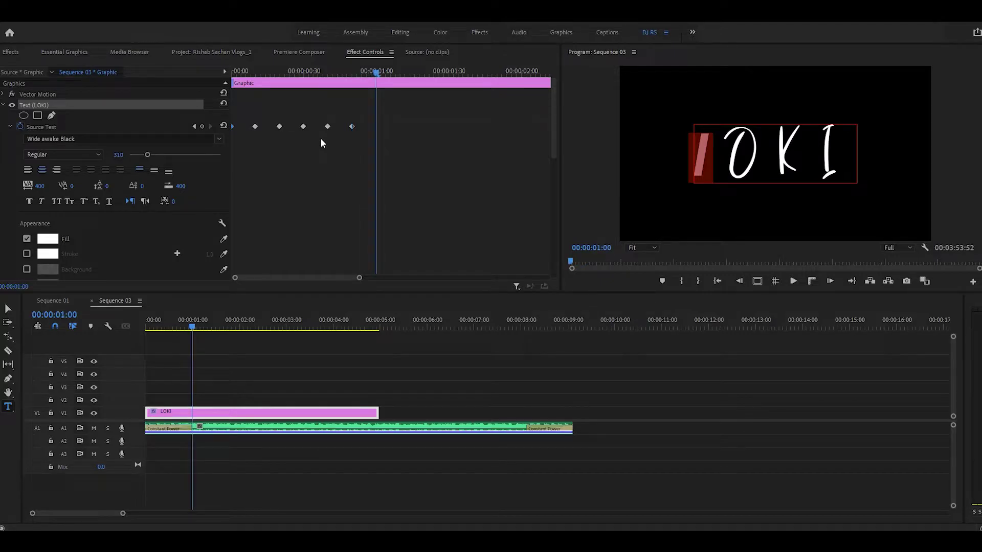
pyautogui.click(220, 139)
pyautogui.scroll(2, 168, 215)
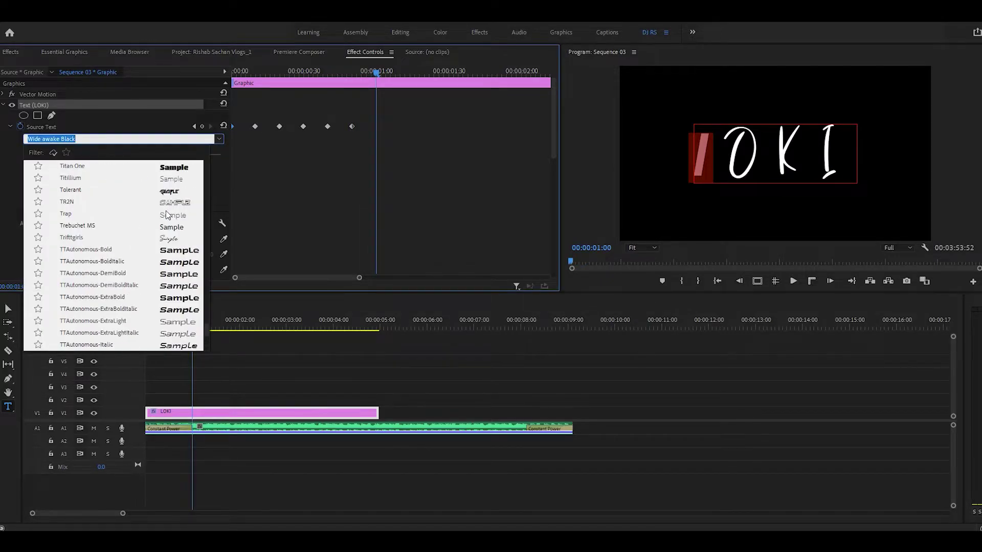
pyautogui.scroll(2, 169, 225)
pyautogui.scroll(2, 170, 232)
pyautogui.click(172, 203)
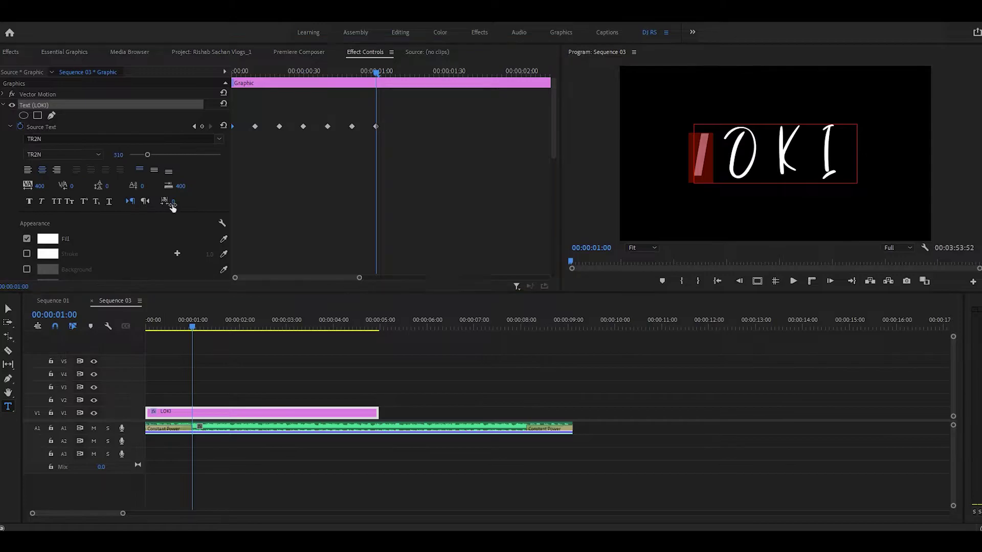
# Keyframe the L to The Bold Font at 00:00:01:10 and Steelfish at 00:00:01:20
pyautogui.hotkey('shift', 'Right')
pyautogui.hotkey('shift', 'Right')
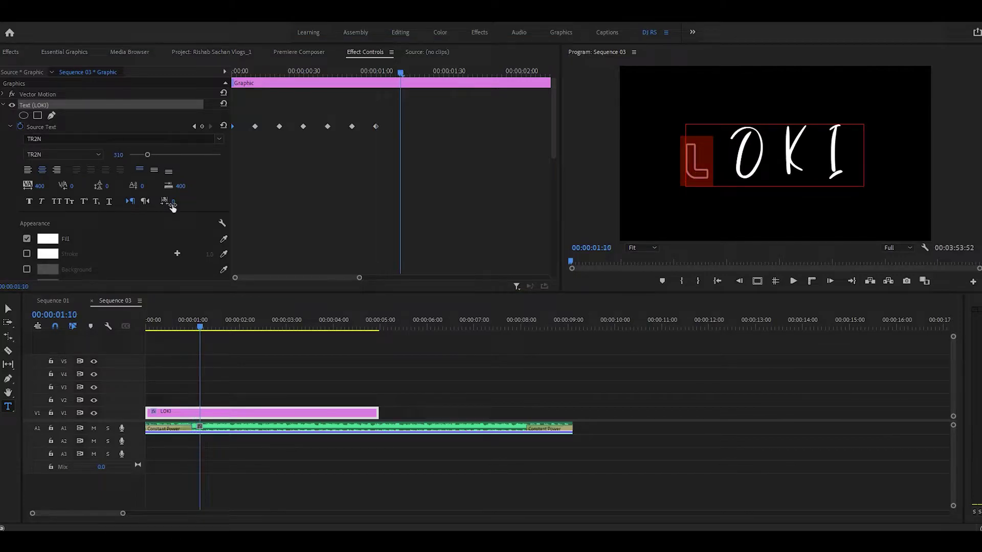
pyautogui.click(218, 139)
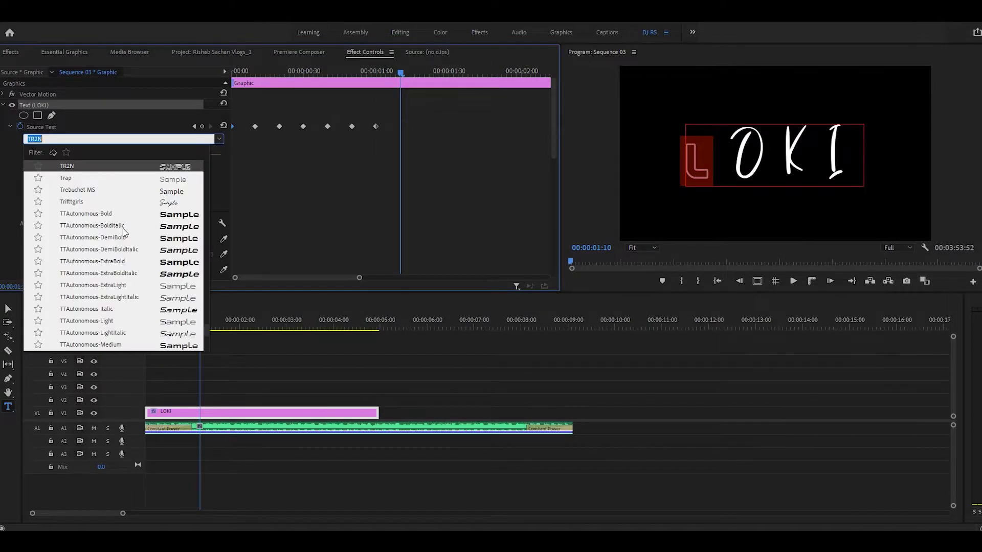
pyautogui.scroll(3, 123, 228)
pyautogui.click(177, 252)
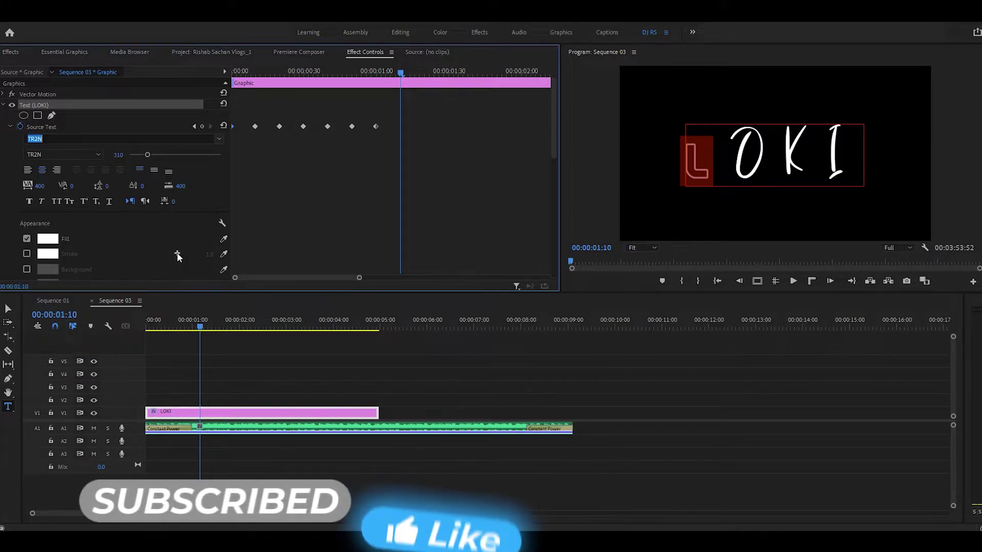
pyautogui.write('The Bold Font')
pyautogui.hotkey('shift', 'Right')
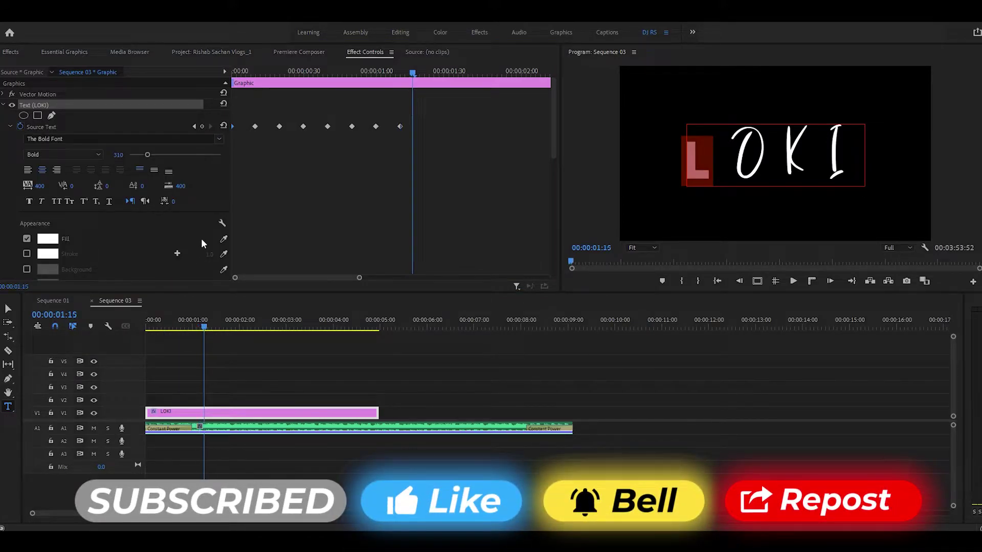
pyautogui.hotkey('shift', 'Right')
pyautogui.click(219, 139)
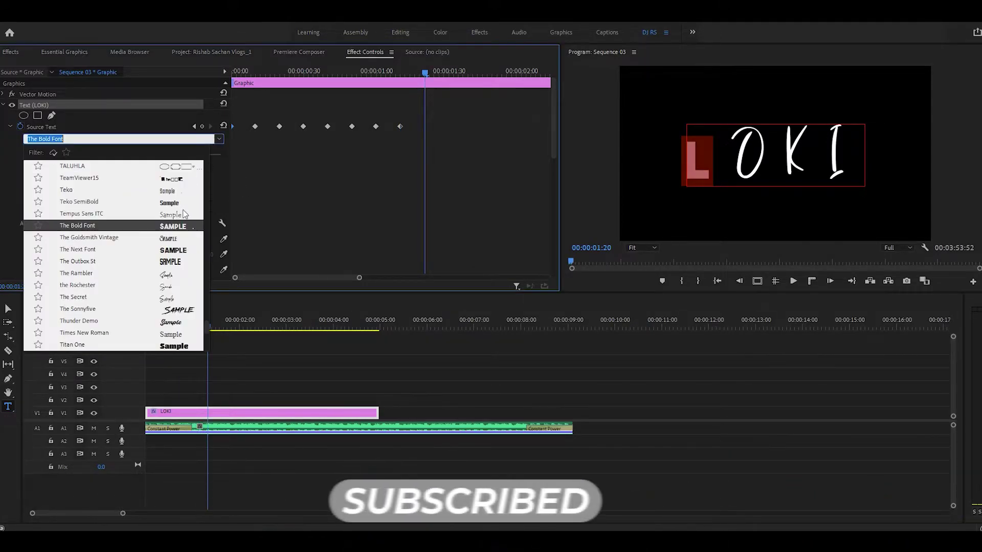
pyautogui.scroll(5, 157, 189)
pyautogui.click(167, 178)
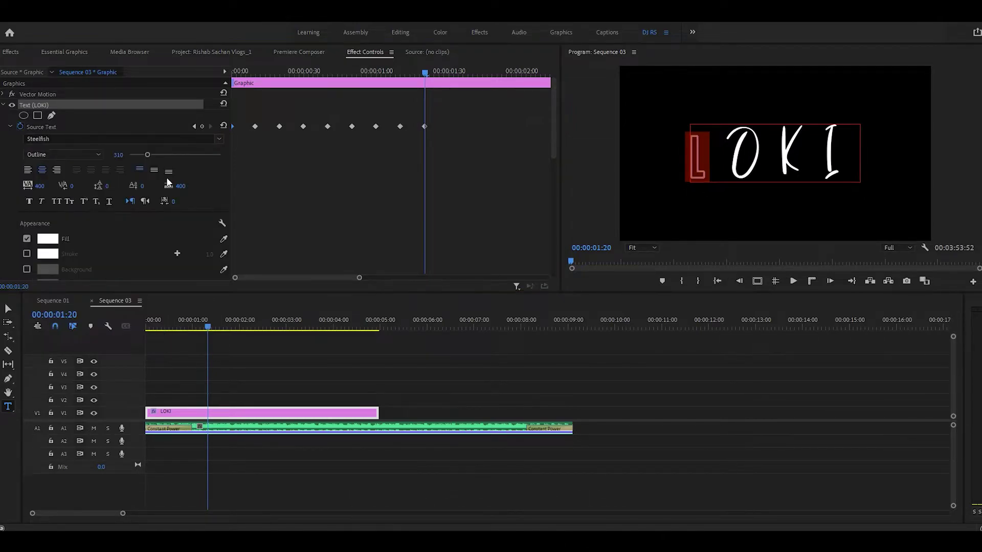
pyautogui.hotkey('shift', 'Right')
pyautogui.hotkey('shift', 'Right')
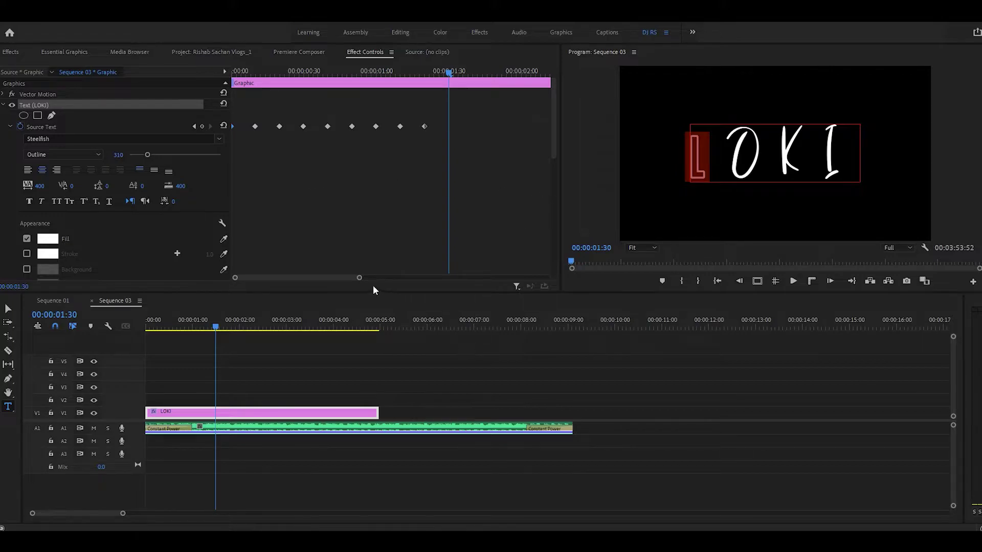
# Move both the V1 and V2 LOKI clips to the start of the sequence
pyautogui.moveTo(360, 278); pyautogui.dragTo(548, 277)
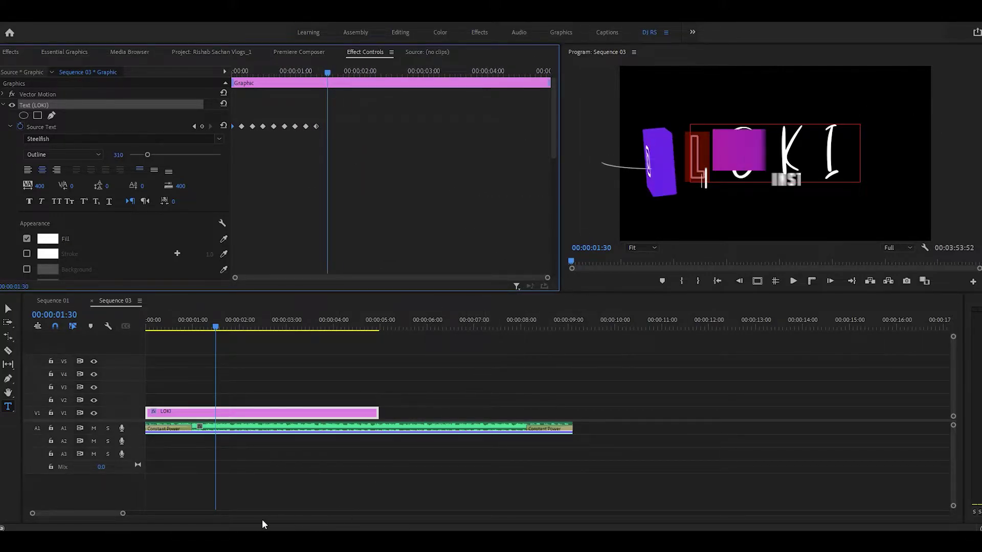
pyautogui.moveTo(123, 514); pyautogui.dragTo(540, 514)
pyautogui.click(693, 388)
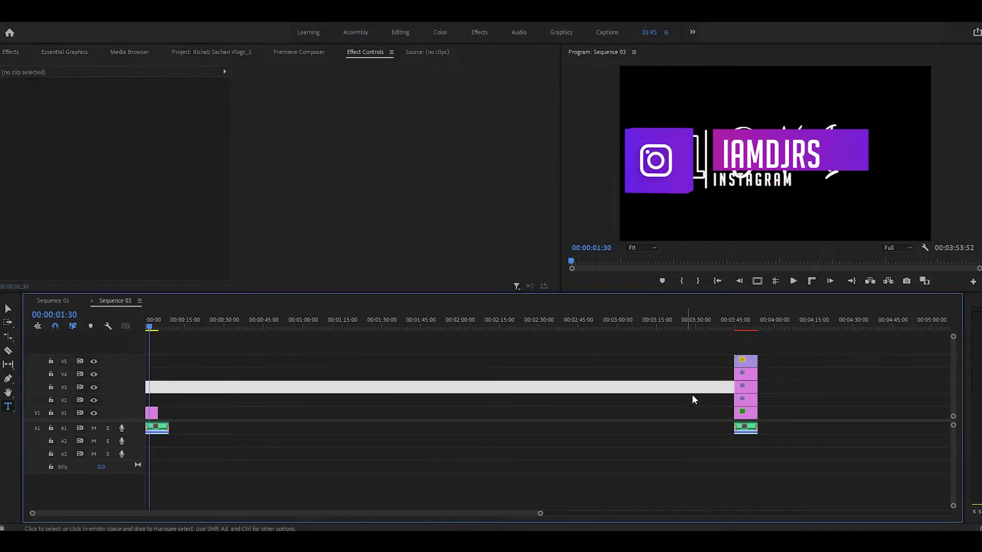
pyautogui.moveTo(746, 413); pyautogui.dragTo(174, 409)
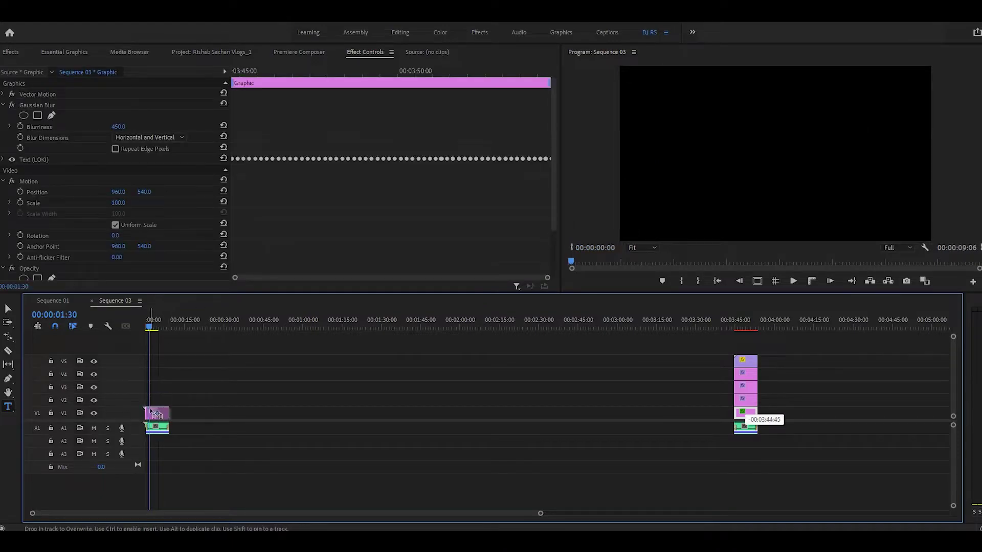
pyautogui.click(186, 387)
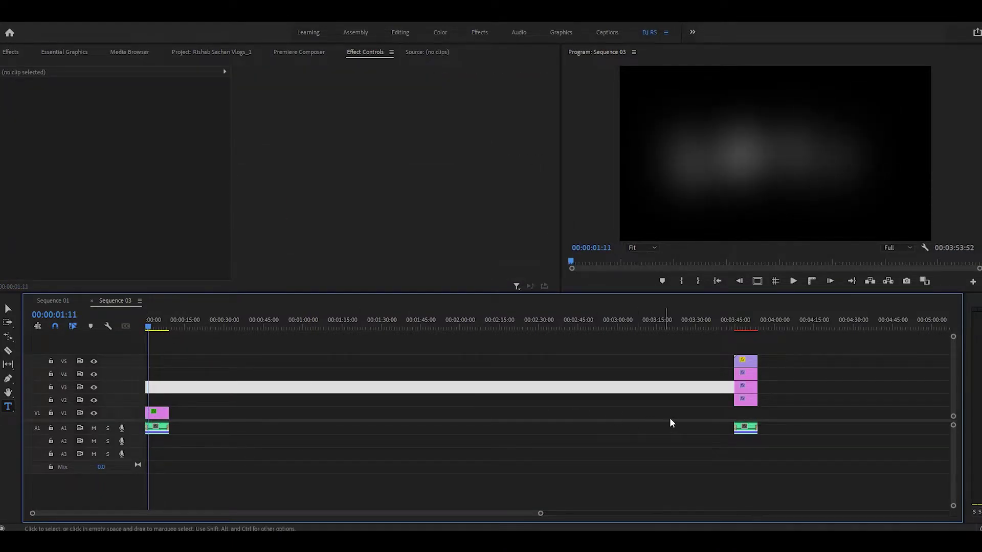
pyautogui.moveTo(739, 404); pyautogui.dragTo(156, 404)
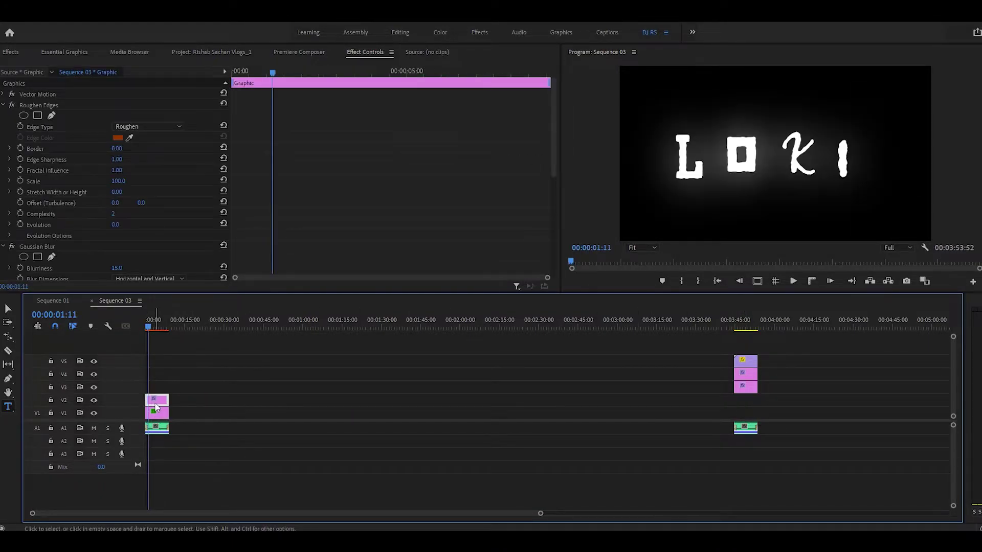
pyautogui.click(147, 323)
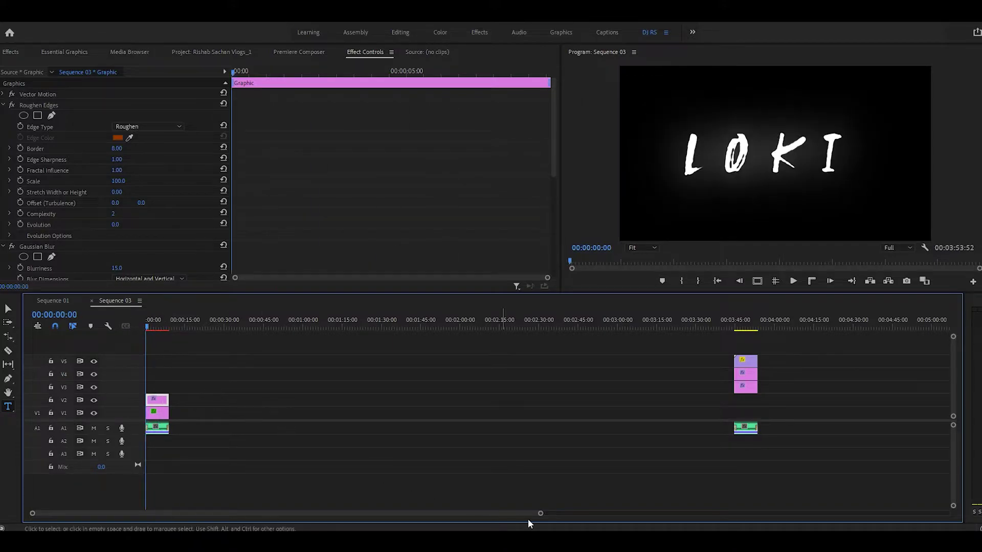
pyautogui.doubleClick(541, 514)
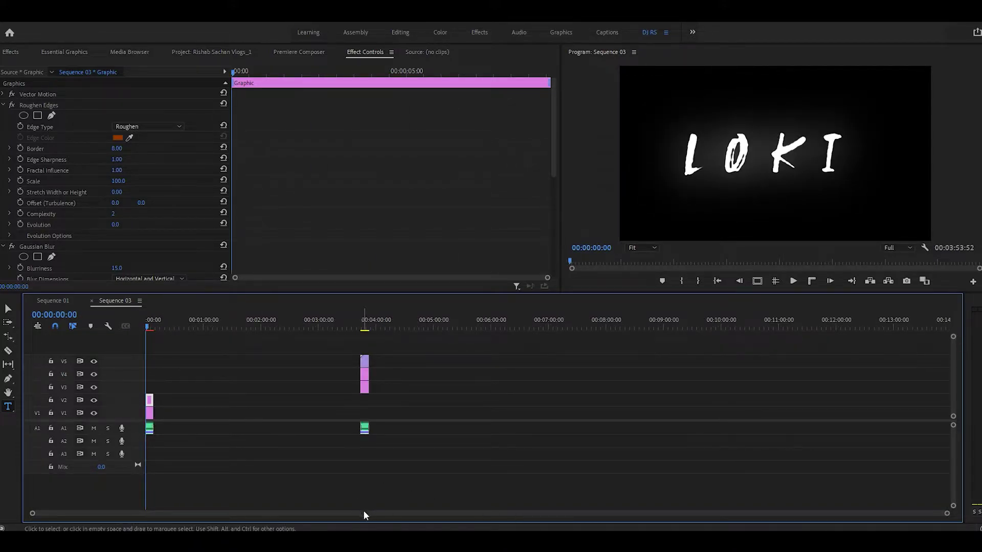
# Preview the title and inspect the effects on the lower and upper LOKI clips
pyautogui.scroll(5, 358, 499)
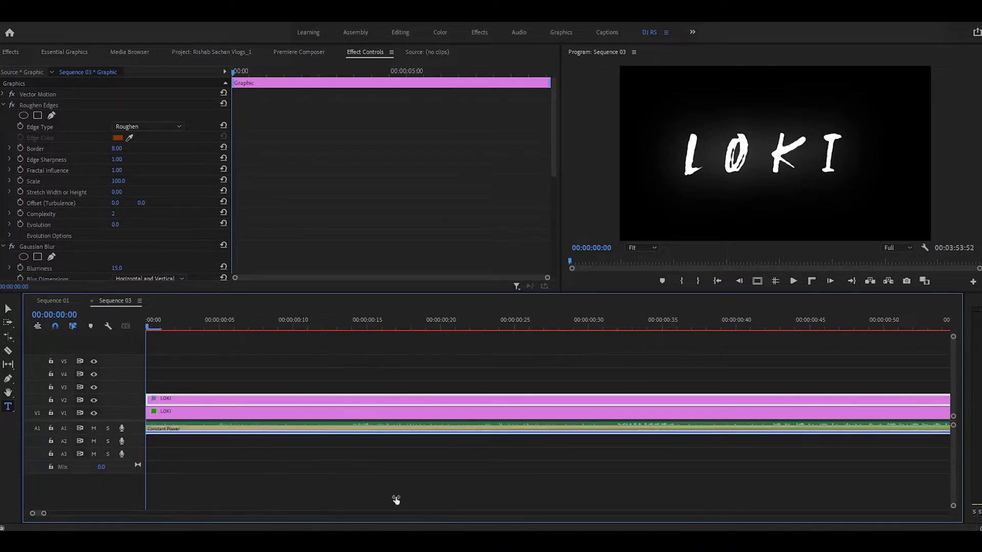
pyautogui.scroll(-2, 471, 502)
pyautogui.click(200, 321)
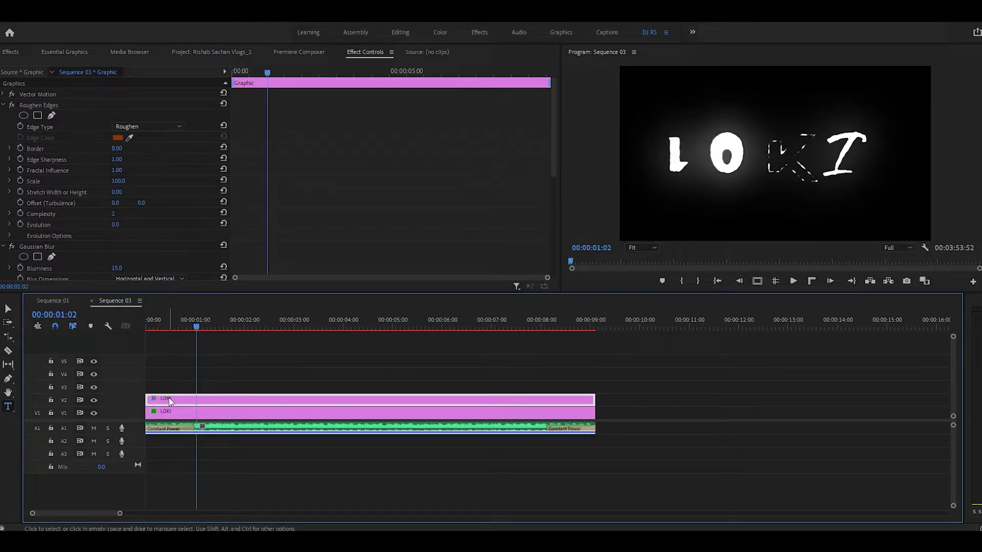
pyautogui.click(214, 416)
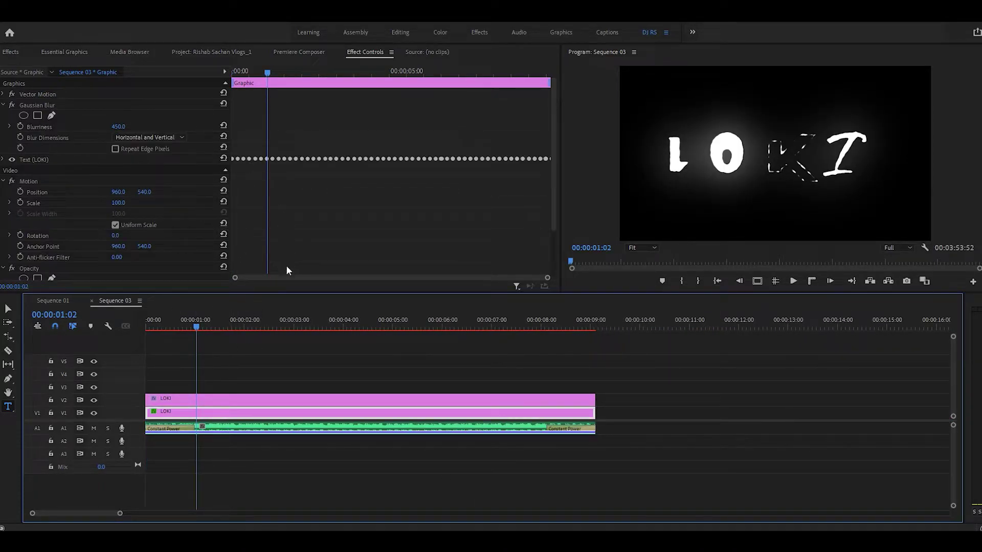
pyautogui.click(215, 278)
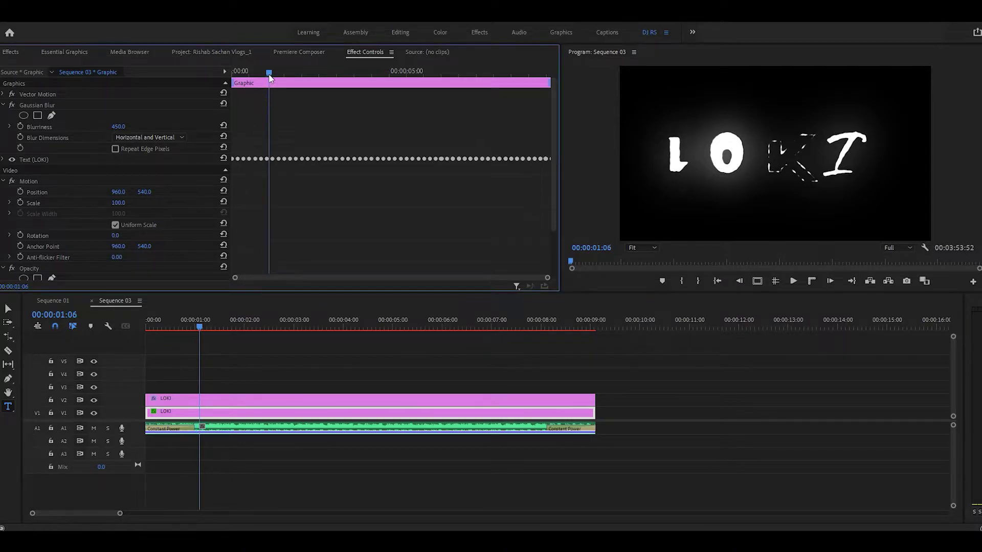
pyautogui.moveTo(267, 73)
pyautogui.mouseDown()
pyautogui.moveTo(516, 94)
pyautogui.moveTo(207, 110)
pyautogui.mouseUp()
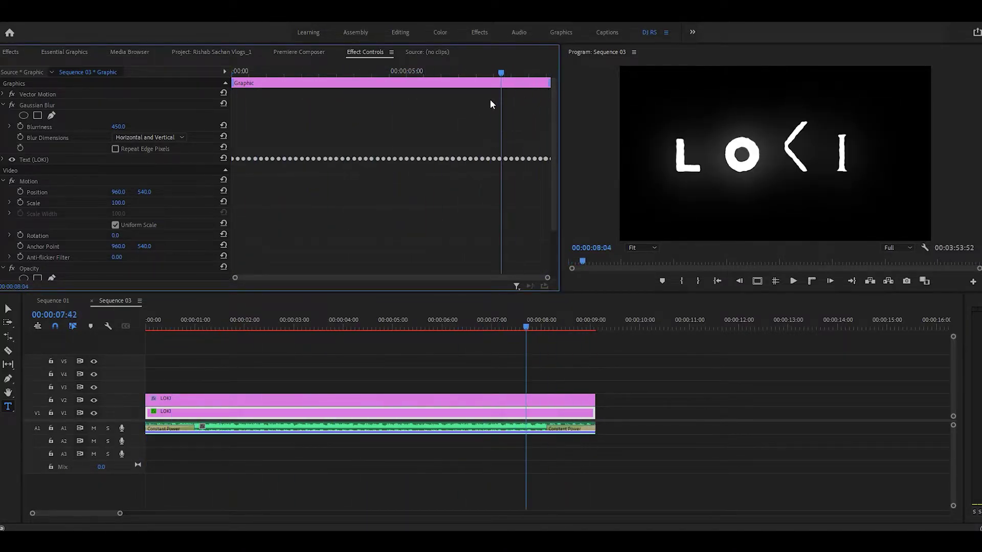
pyautogui.click(188, 399)
pyautogui.moveTo(146, 326)
pyautogui.mouseDown()
pyautogui.moveTo(166, 323)
pyautogui.moveTo(146, 323)
pyautogui.mouseUp()
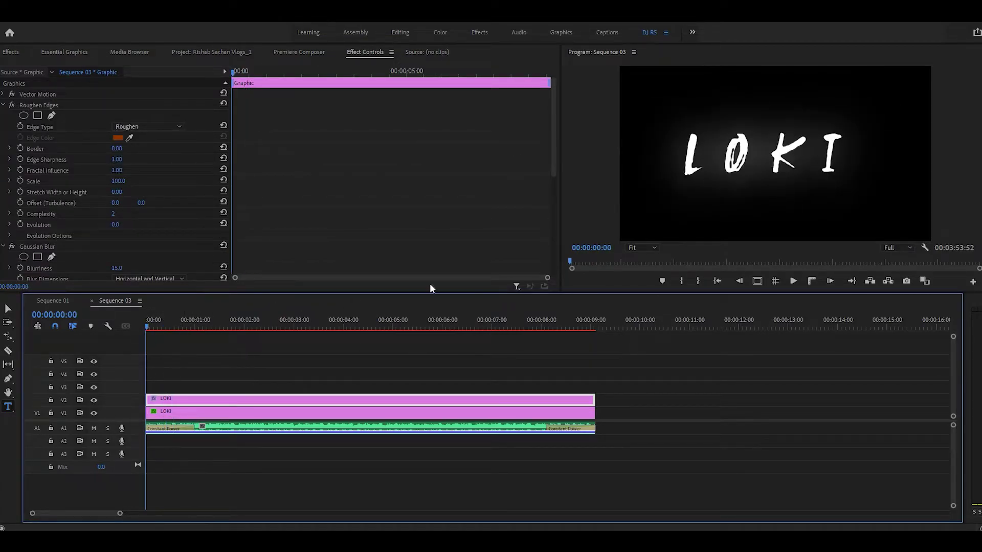
pyautogui.scroll(-3, 283, 210)
pyautogui.scroll(3, 256, 179)
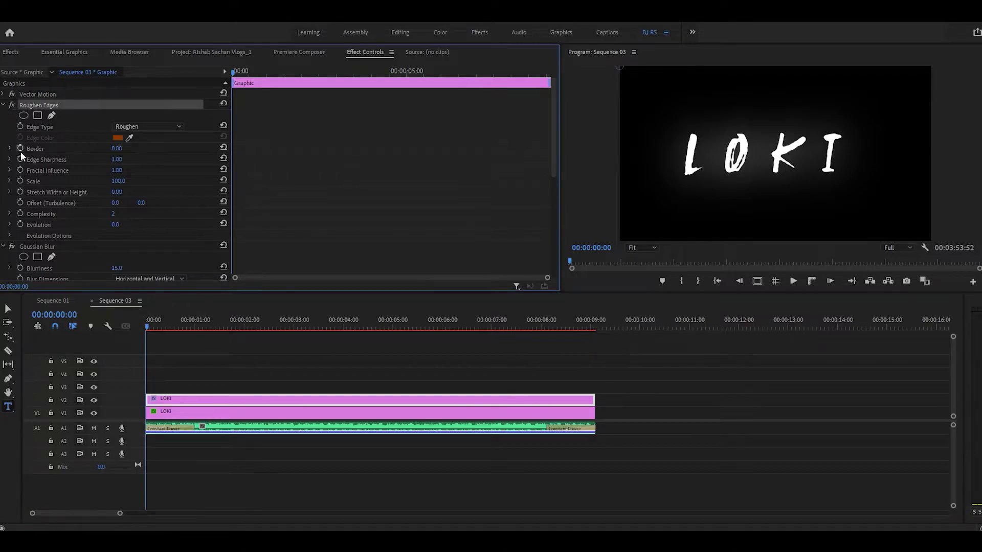
pyautogui.scroll(-2, 185, 263)
pyautogui.click(186, 412)
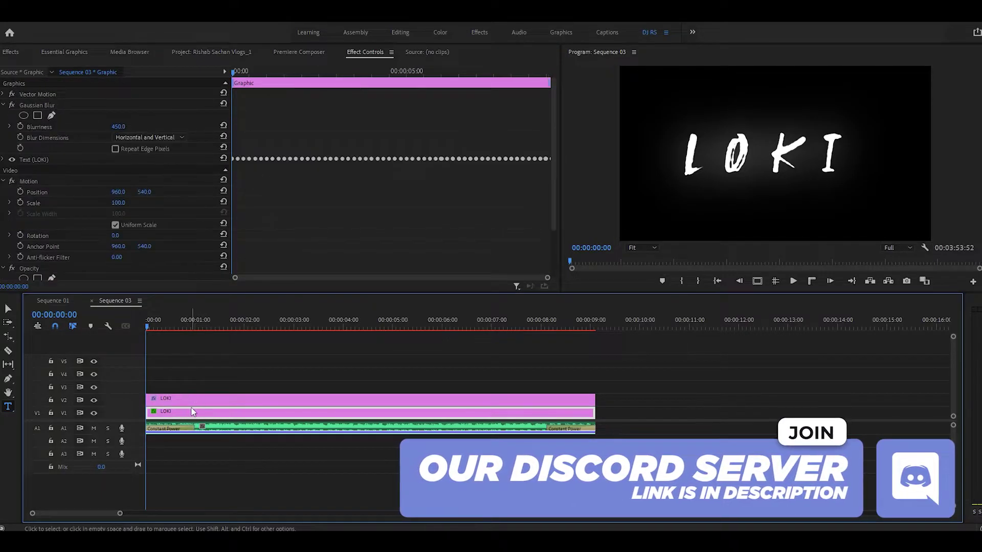
# Hide the V2 LOKI track, apply Gaussian Blur to the V1 LOKI clip, then show V2 again
pyautogui.click(93, 403)
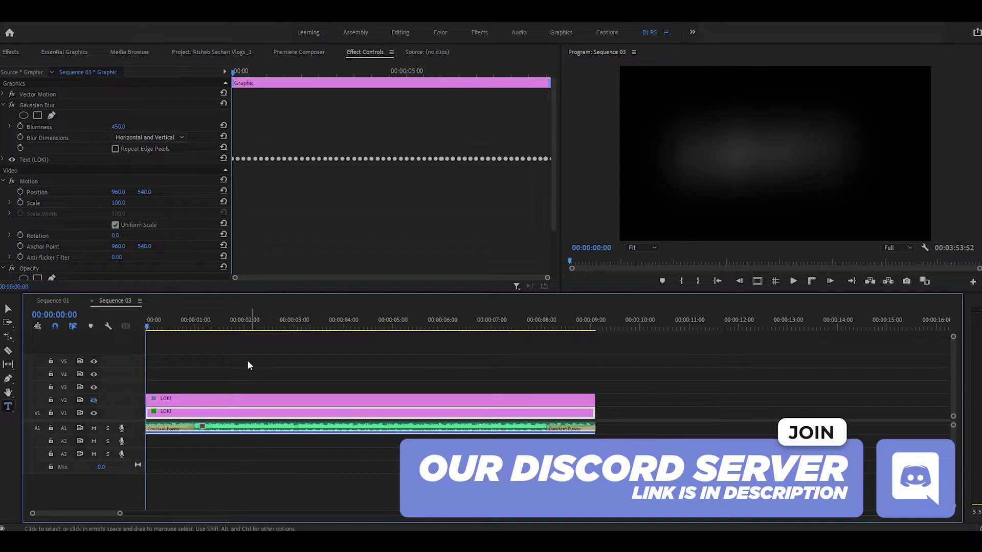
pyautogui.moveTo(252, 322); pyautogui.dragTo(227, 324)
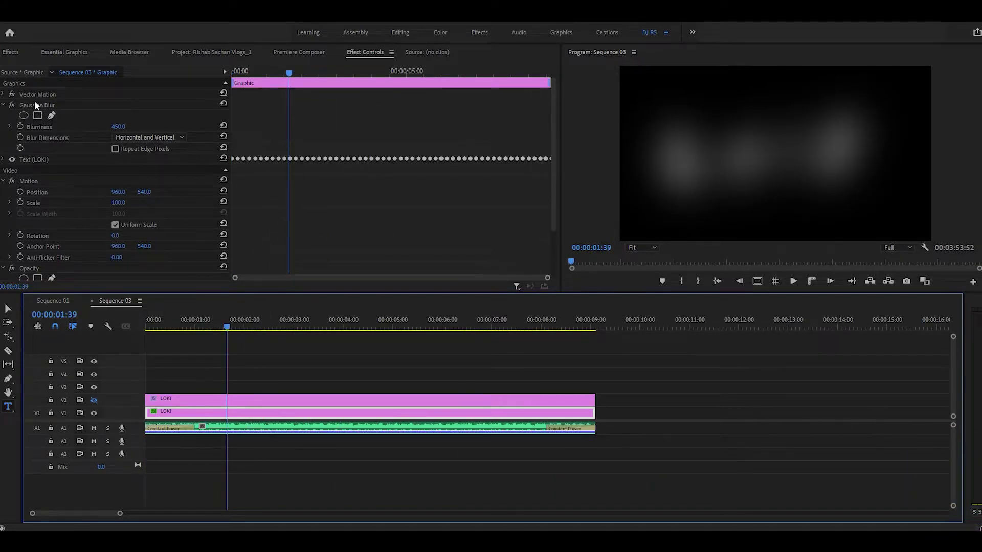
pyautogui.click(16, 54)
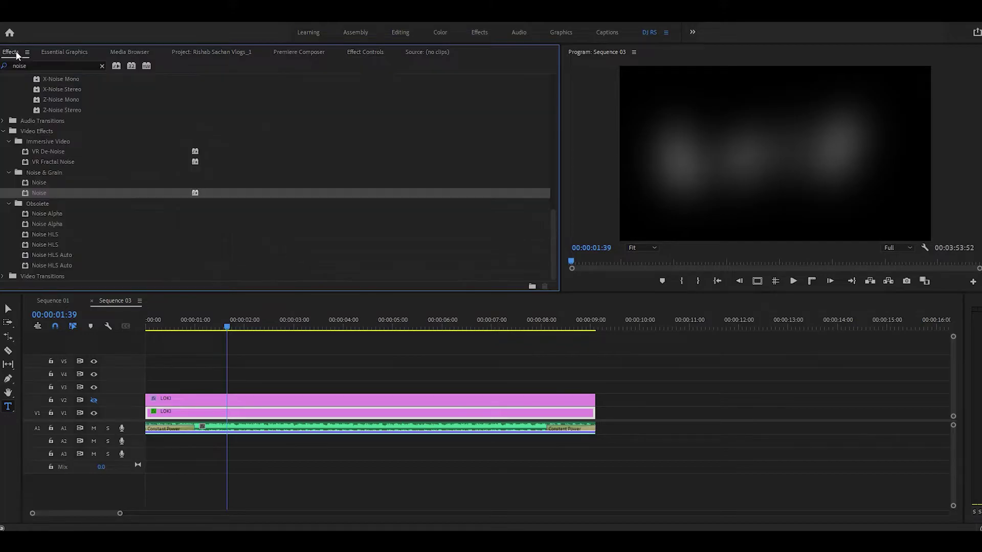
pyautogui.doubleClick(61, 67)
pyautogui.write('gauss')
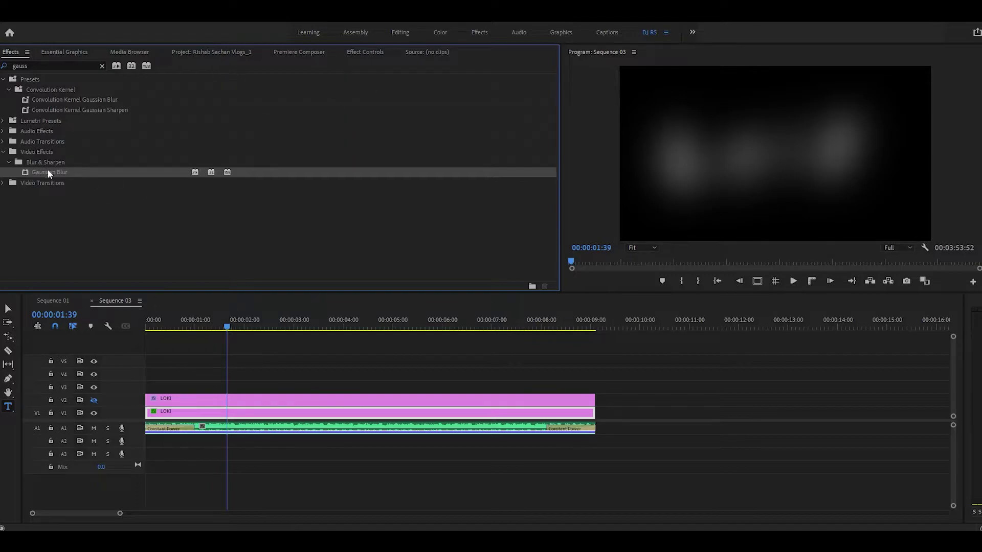
pyautogui.moveTo(48, 173); pyautogui.dragTo(244, 419)
pyautogui.click(365, 52)
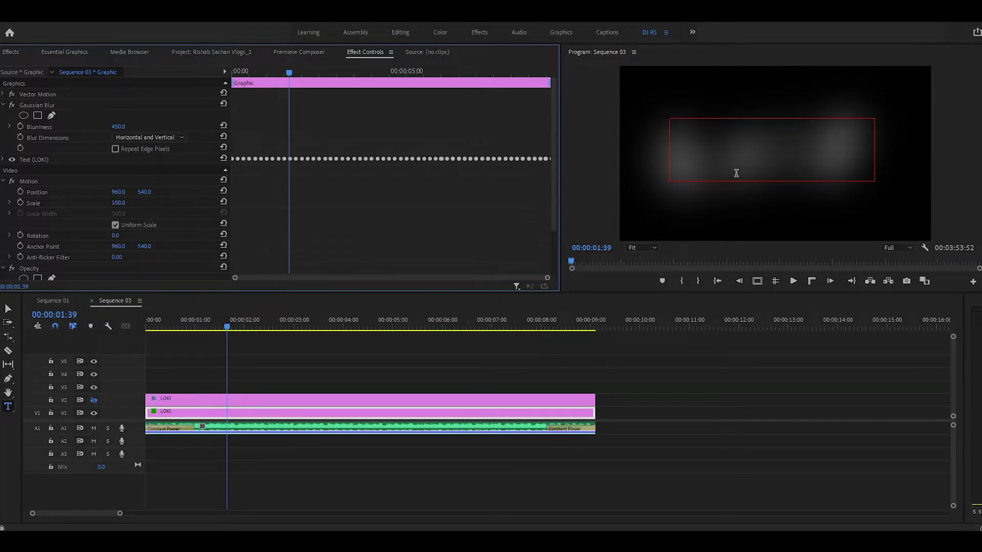
pyautogui.click(93, 401)
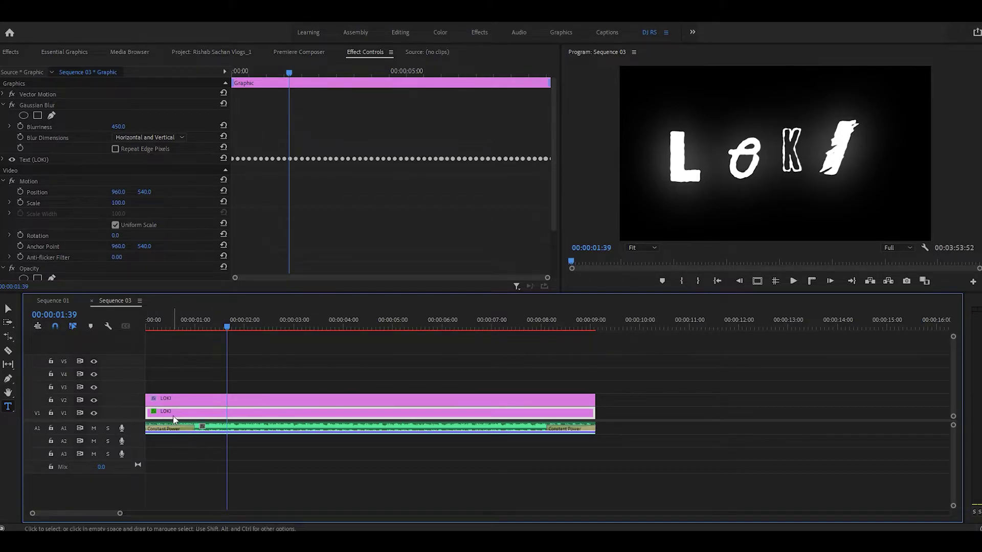
# Select the upper LOKI clip and find Roughen Edges by searching 'rough' in Effects
pyautogui.click(182, 401)
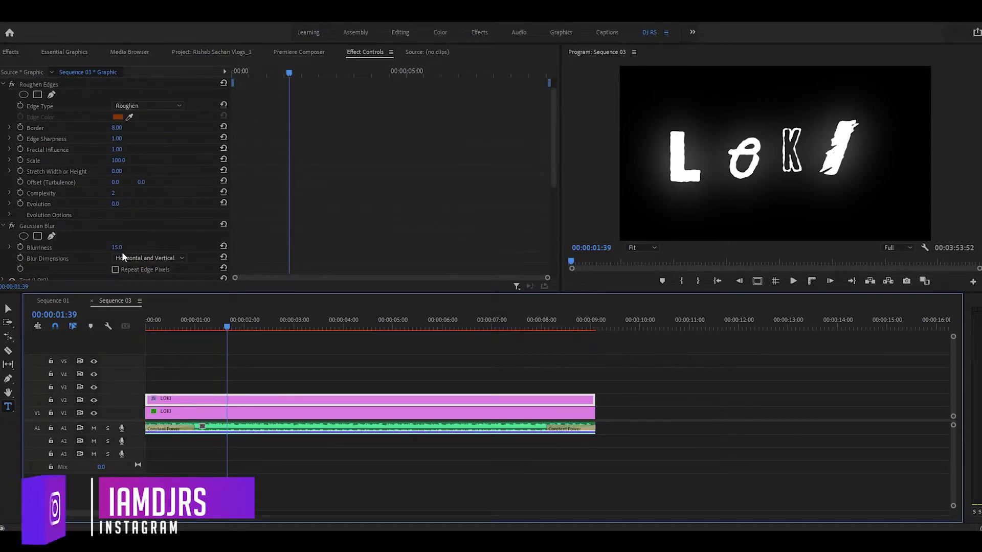
pyautogui.scroll(-1, 132, 245)
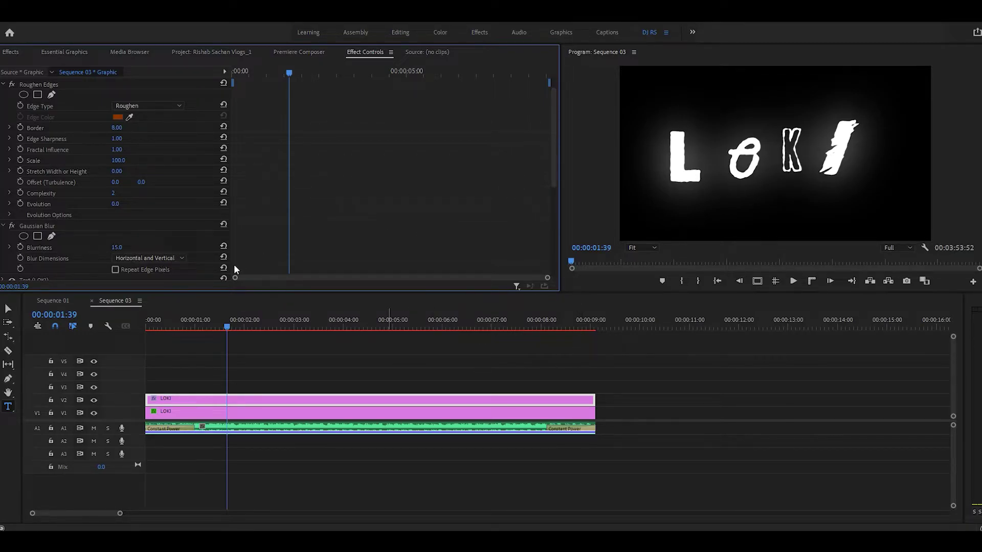
pyautogui.scroll(2, 133, 177)
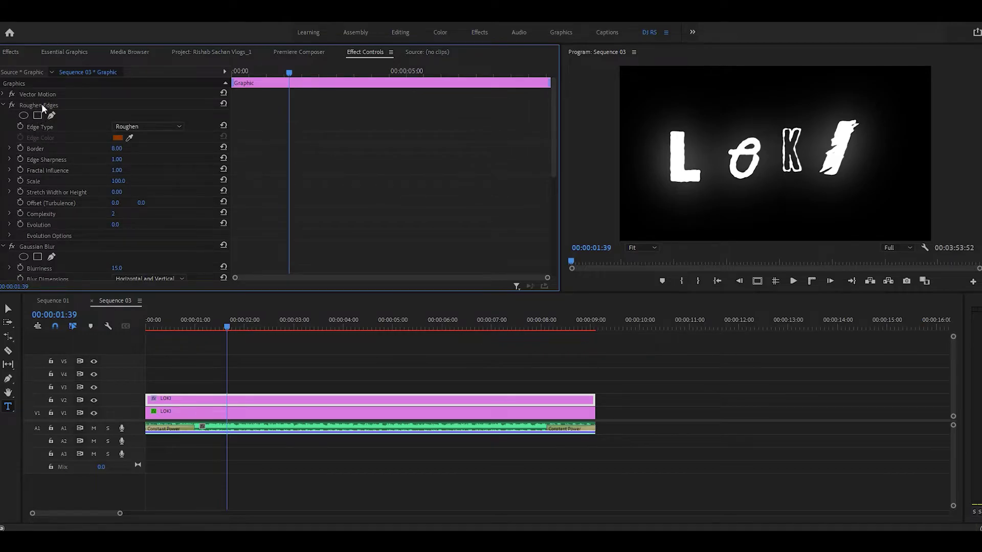
pyautogui.click(12, 52)
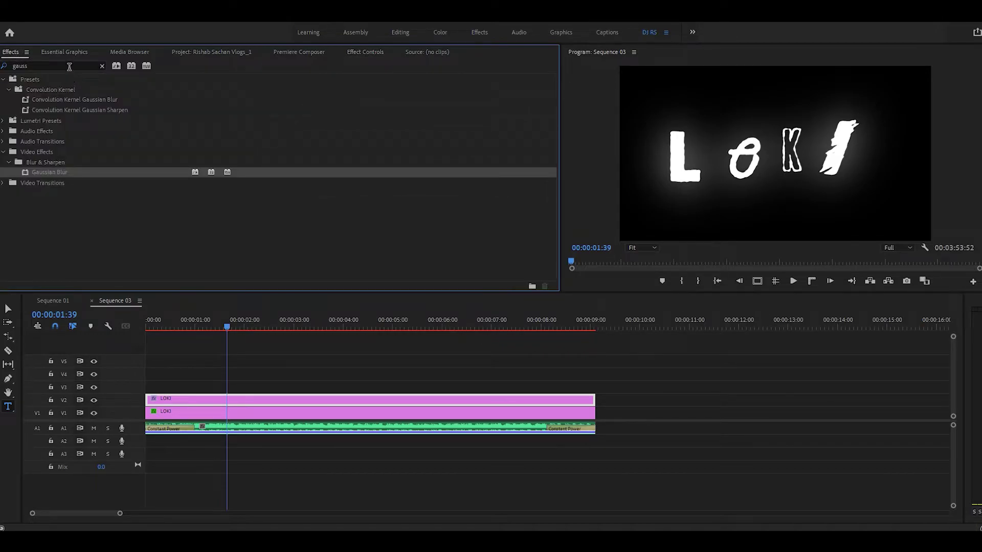
pyautogui.click(69, 66)
pyautogui.write('rou')
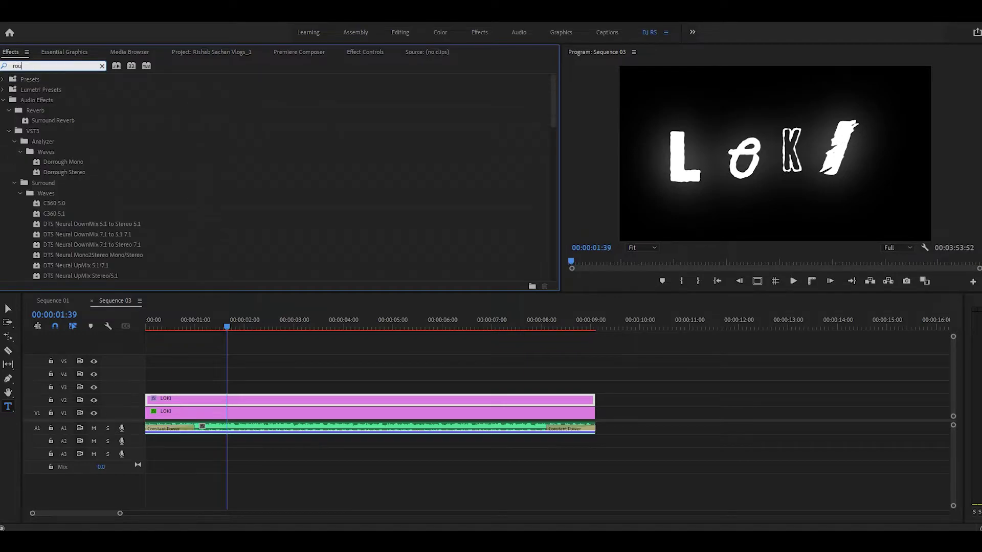
pyautogui.write('gh')
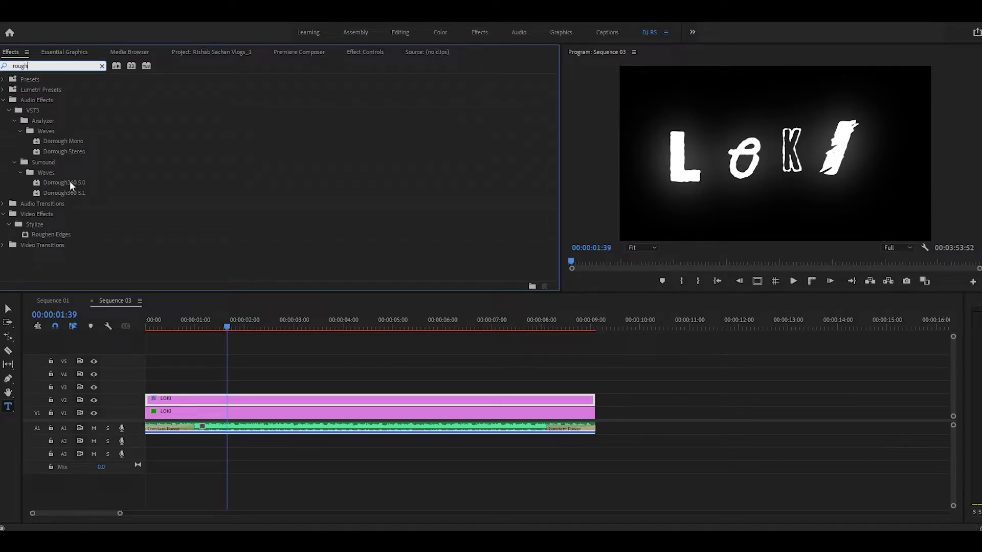
pyautogui.click(66, 237)
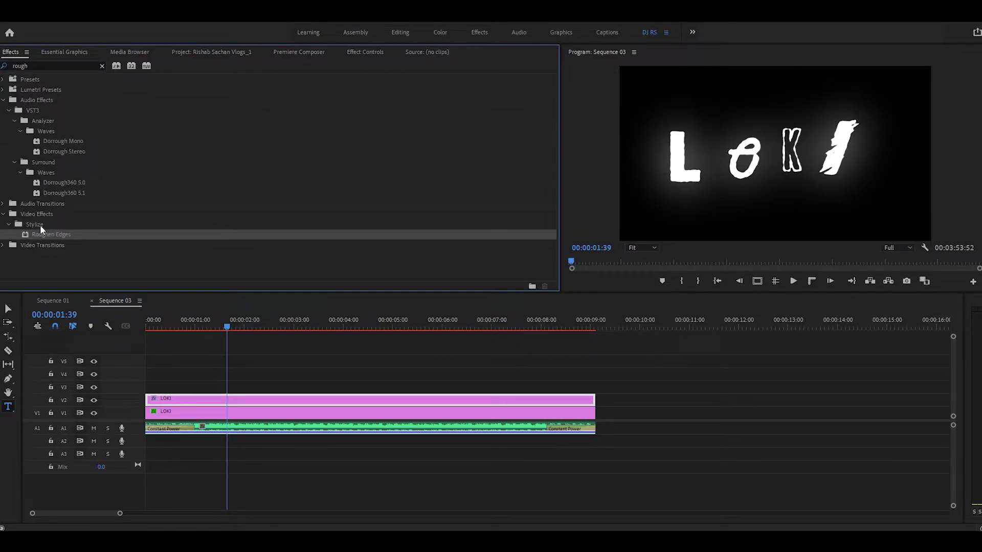
# Review the Roughen Edges settings, keep Edge Type as Roughen, and return to the Selection tool
pyautogui.click(367, 52)
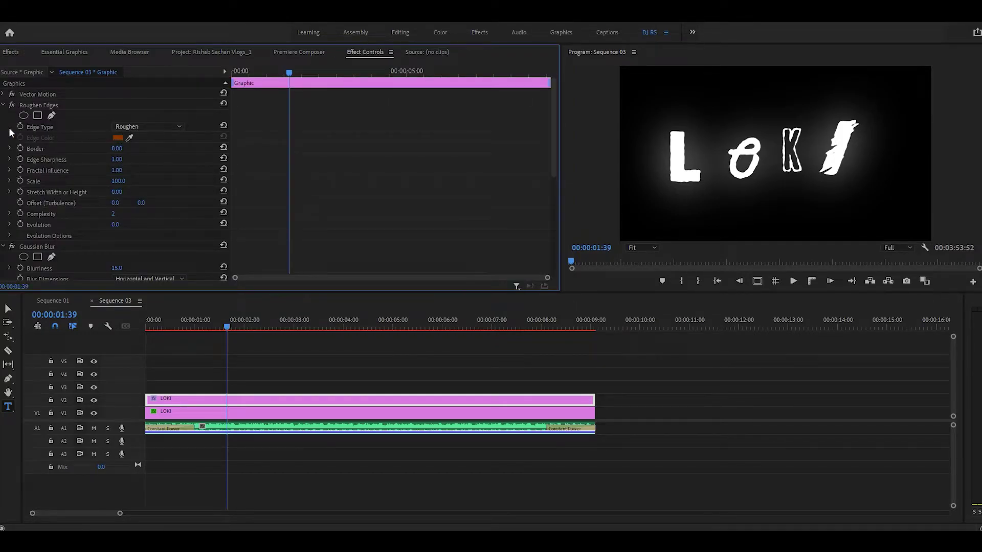
pyautogui.click(146, 127)
pyautogui.click(158, 125)
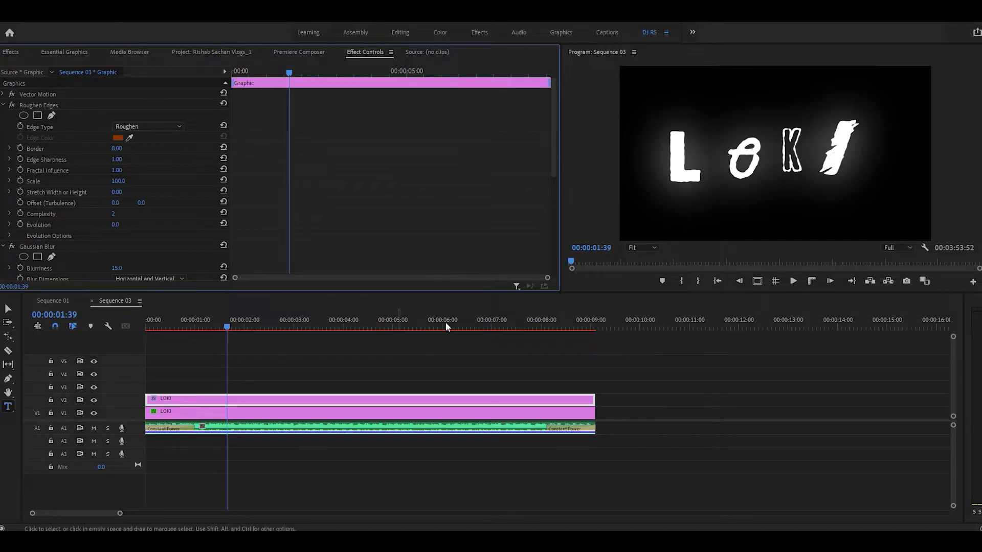
pyautogui.press('v')
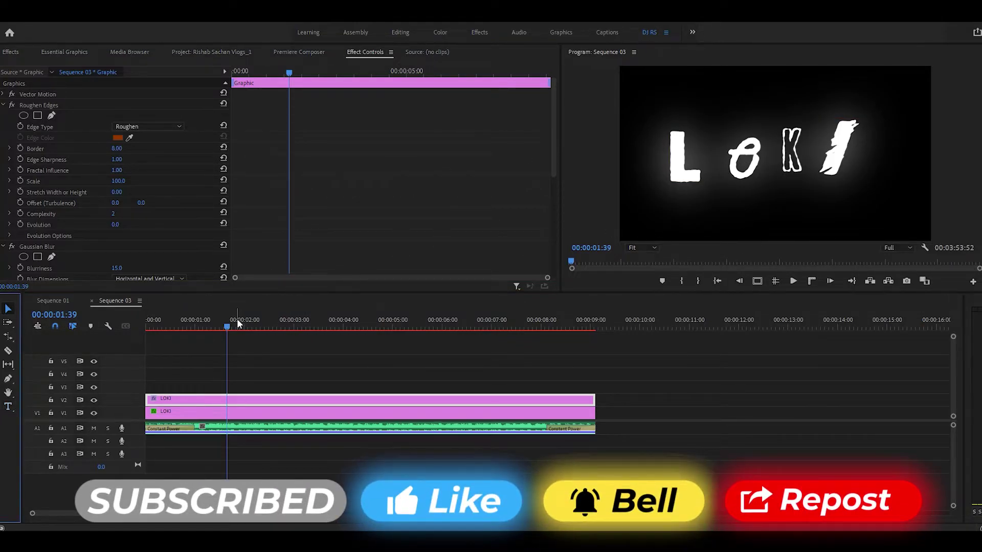
# Compare the title with Roughen Edges off and on, leave it enabled, and zoom the timeline out
pyautogui.moveTo(237, 318); pyautogui.dragTo(269, 321)
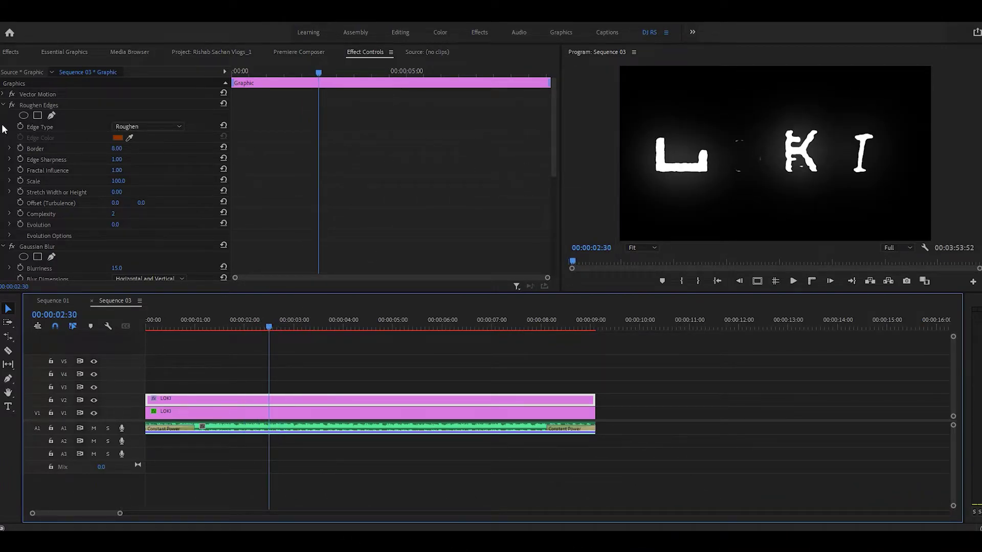
pyautogui.click(13, 105)
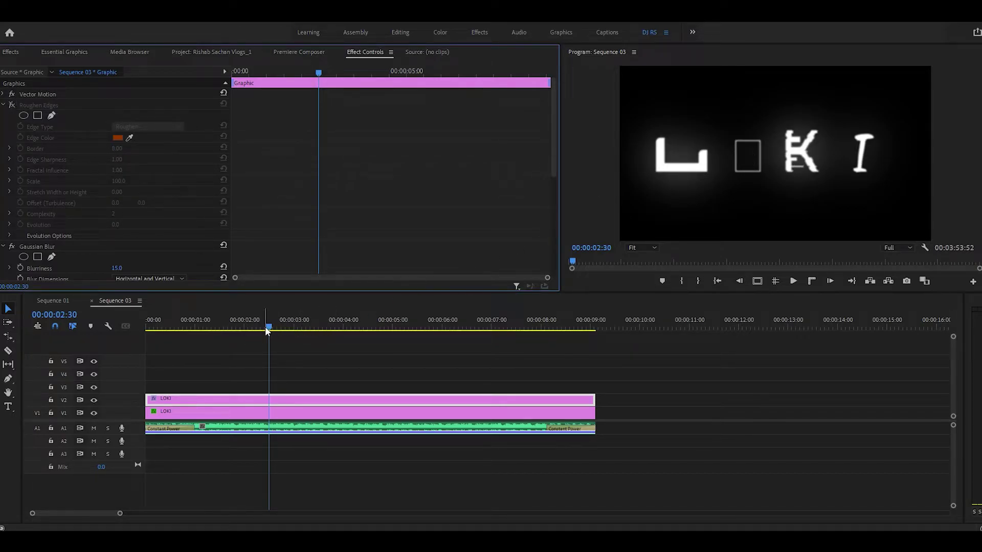
pyautogui.moveTo(266, 327); pyautogui.dragTo(284, 324)
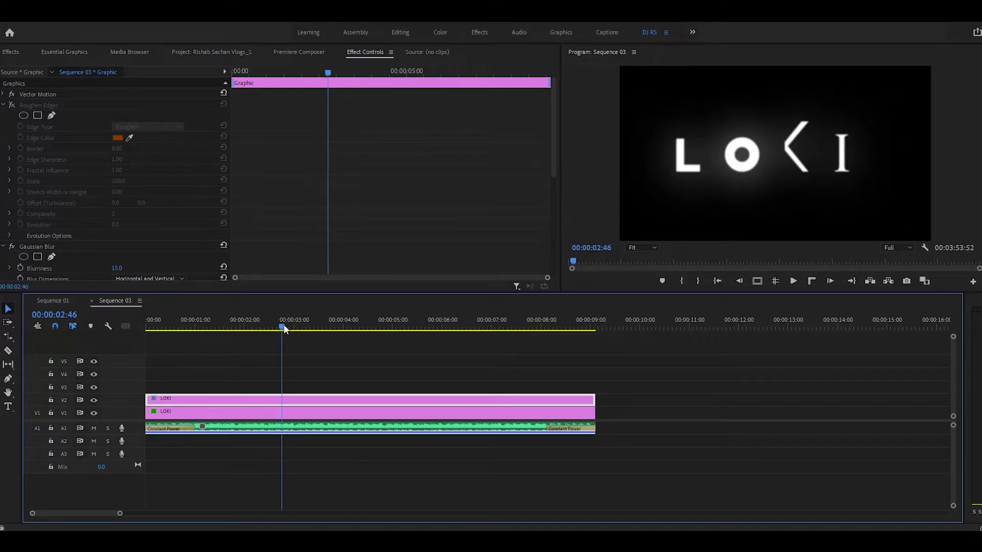
pyautogui.click(12, 105)
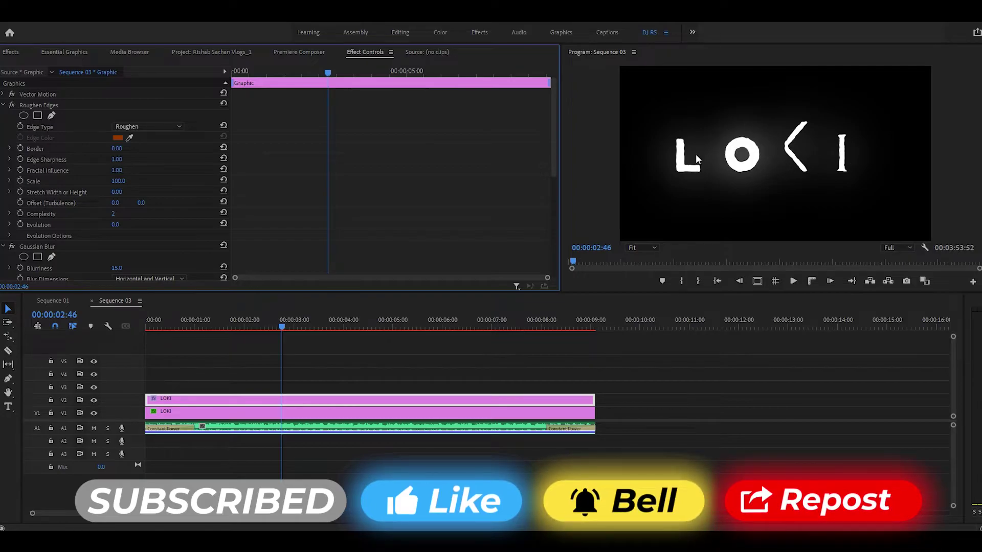
pyautogui.moveTo(302, 321)
pyautogui.mouseDown()
pyautogui.moveTo(205, 323)
pyautogui.moveTo(263, 339)
pyautogui.mouseUp()
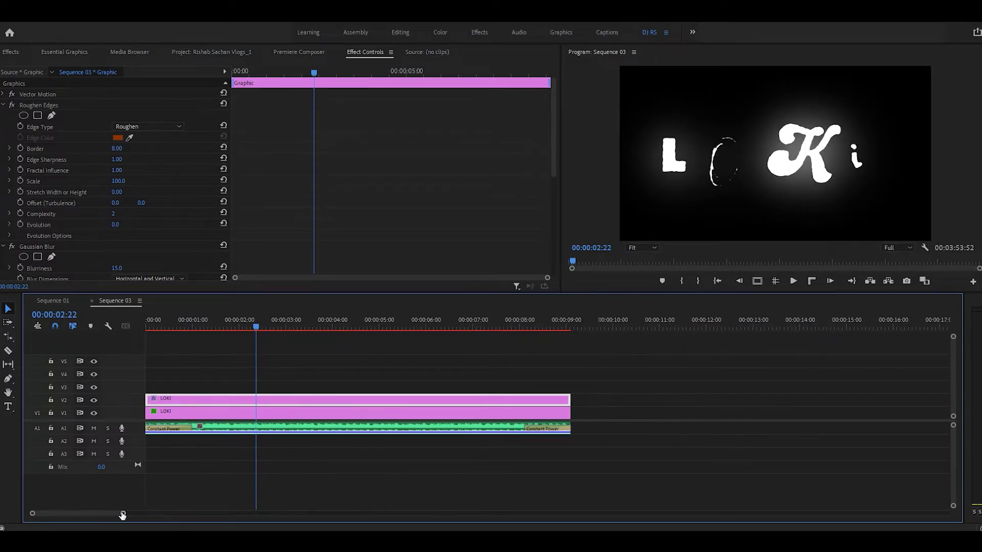
pyautogui.moveTo(117, 514); pyautogui.dragTo(583, 513)
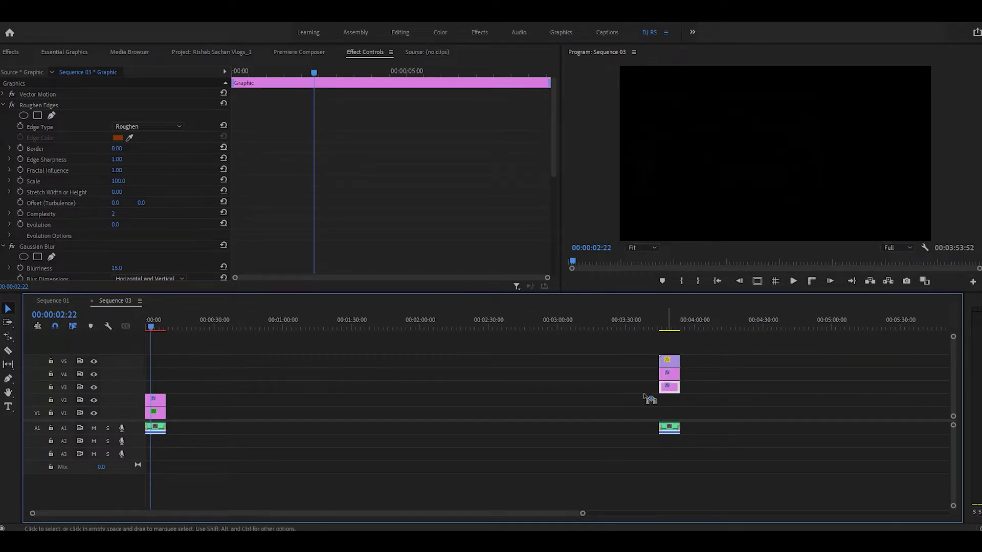
# Move the adjustment layer to the start of the sequence on V3
pyautogui.moveTo(668, 387); pyautogui.dragTo(154, 387)
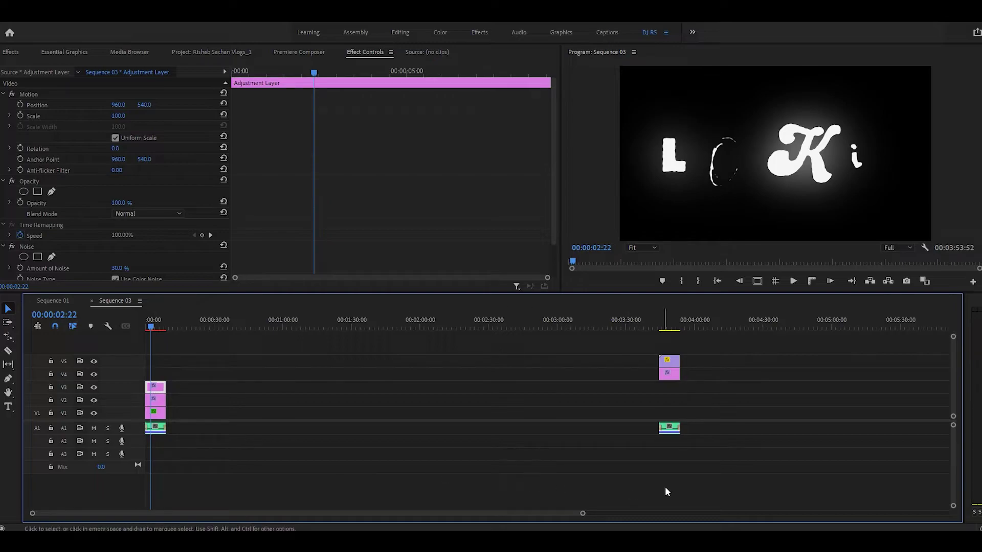
pyautogui.moveTo(582, 513); pyautogui.dragTo(149, 514)
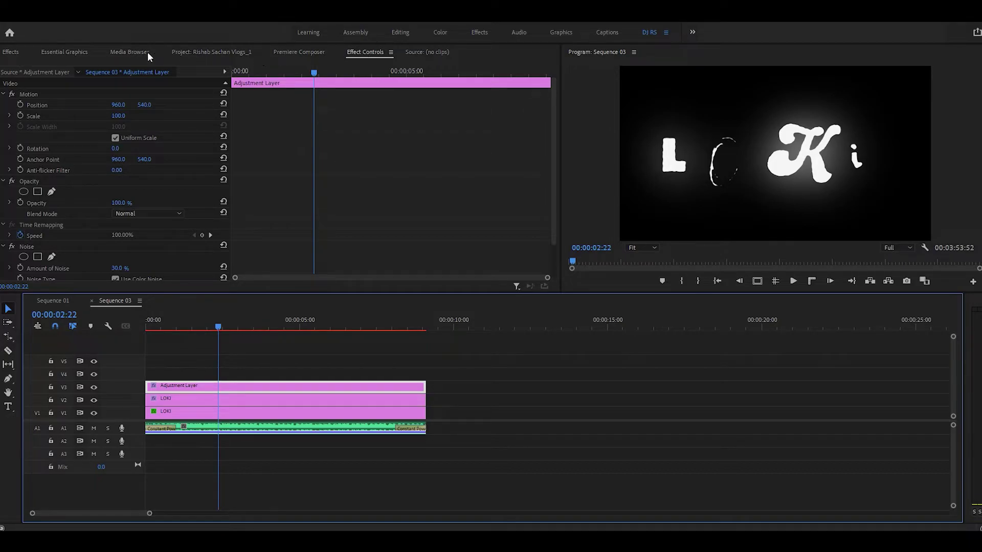
pyautogui.click(224, 53)
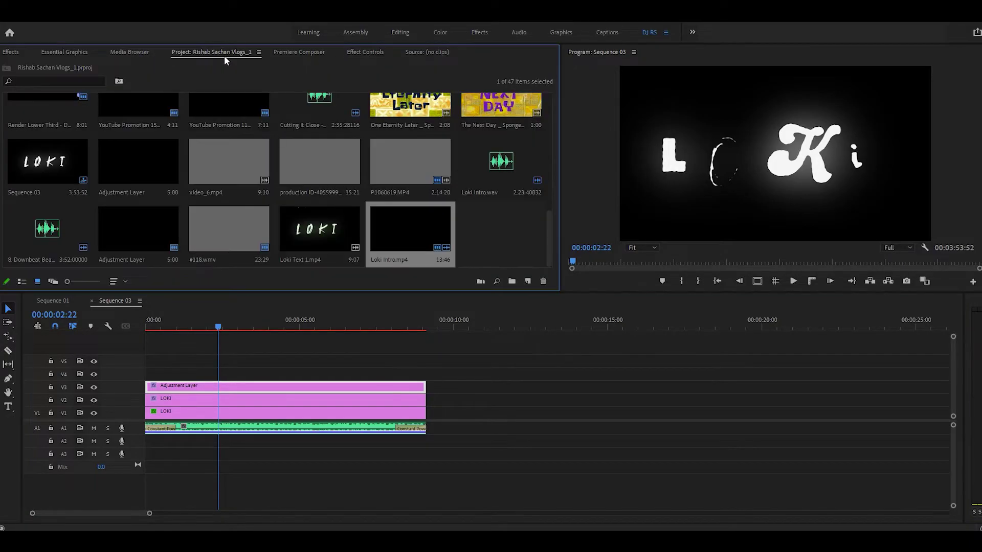
pyautogui.click(528, 281)
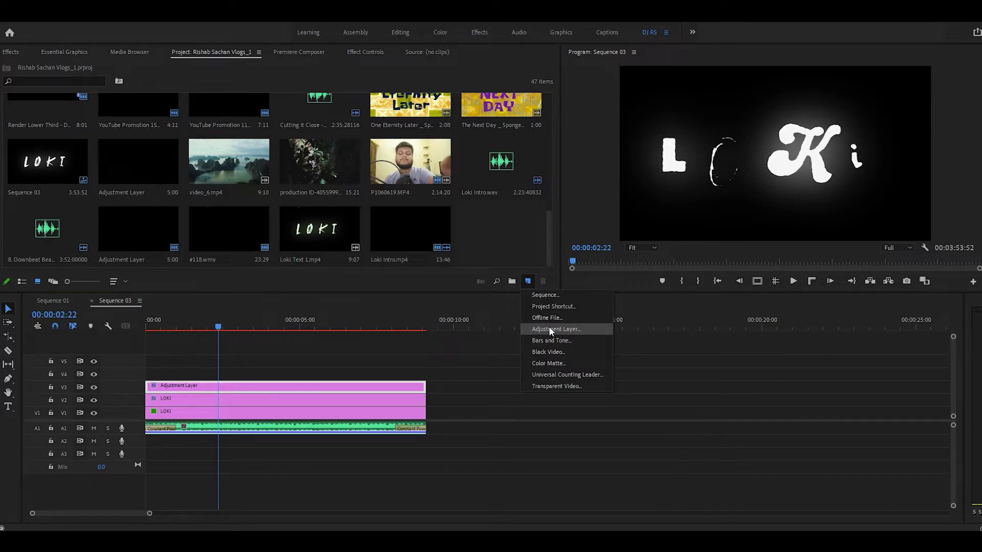
pyautogui.click(508, 242)
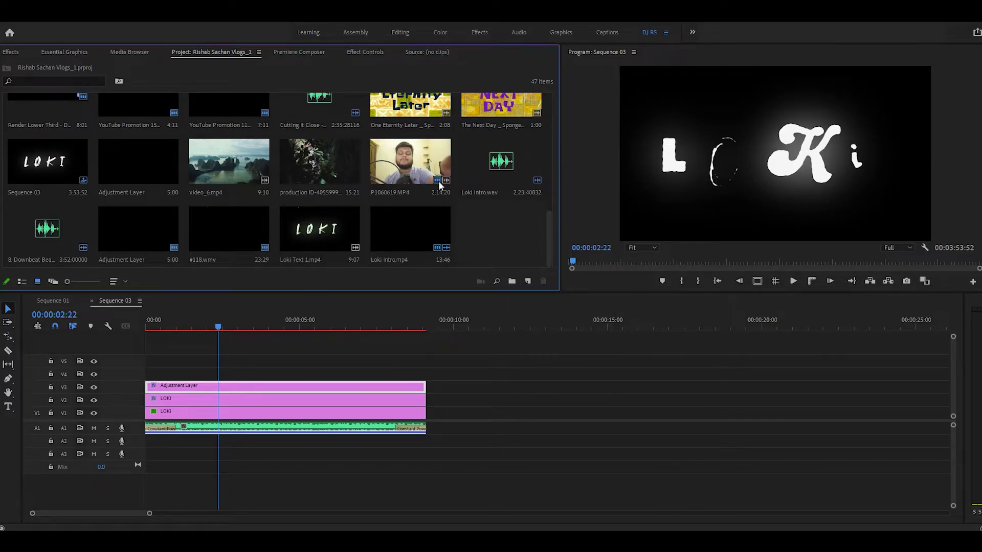
pyautogui.click(353, 385)
# Search 'noise' in Effects, select the Noise & Grain group, and return to the adjustment layer's Effect Controls
pyautogui.click(63, 52)
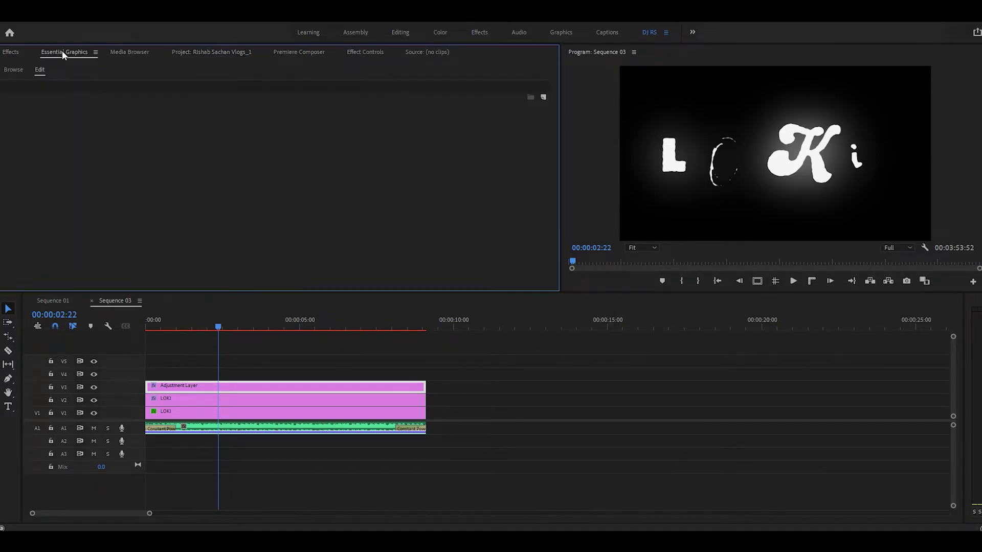
pyautogui.click(352, 52)
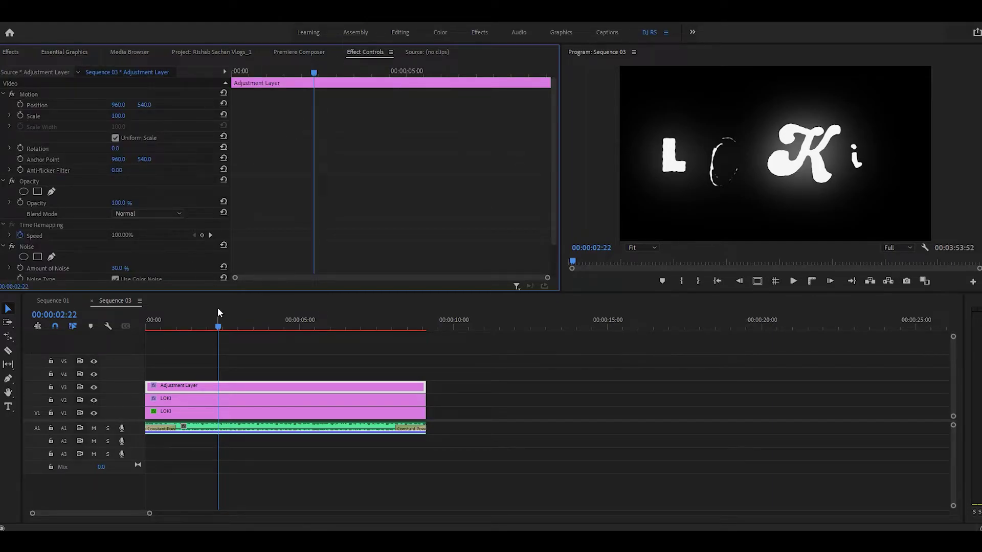
pyautogui.scroll(-1, 142, 272)
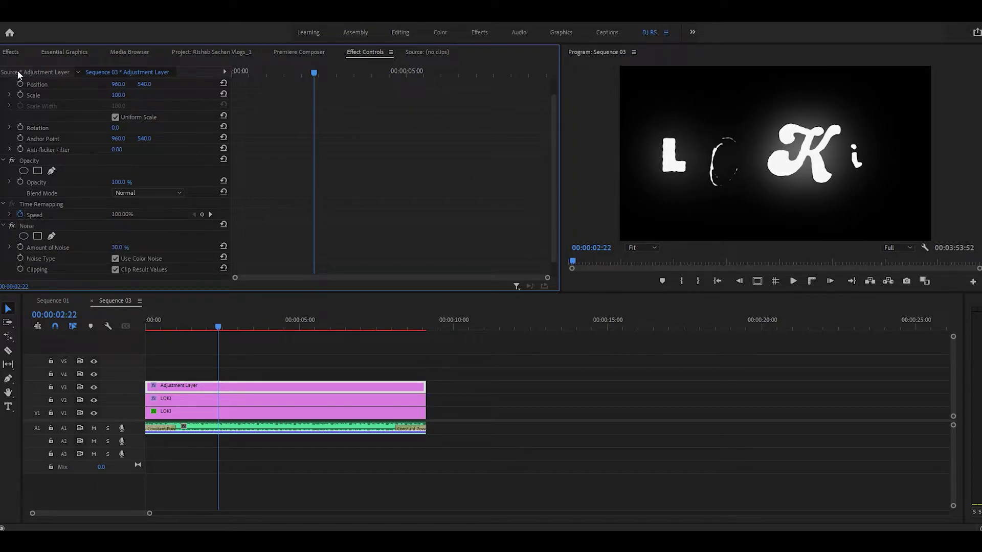
pyautogui.click(22, 51)
pyautogui.click(52, 62)
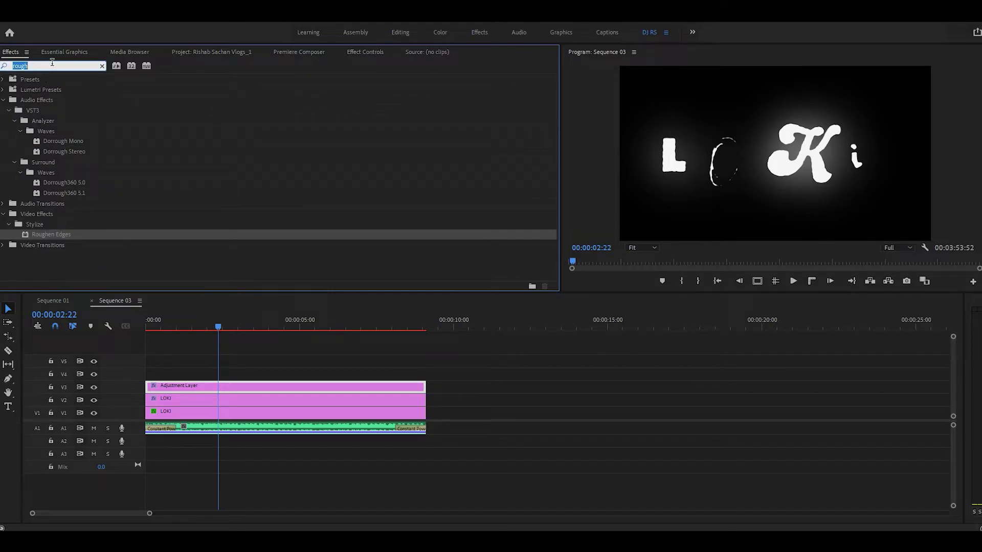
pyautogui.write('nou')
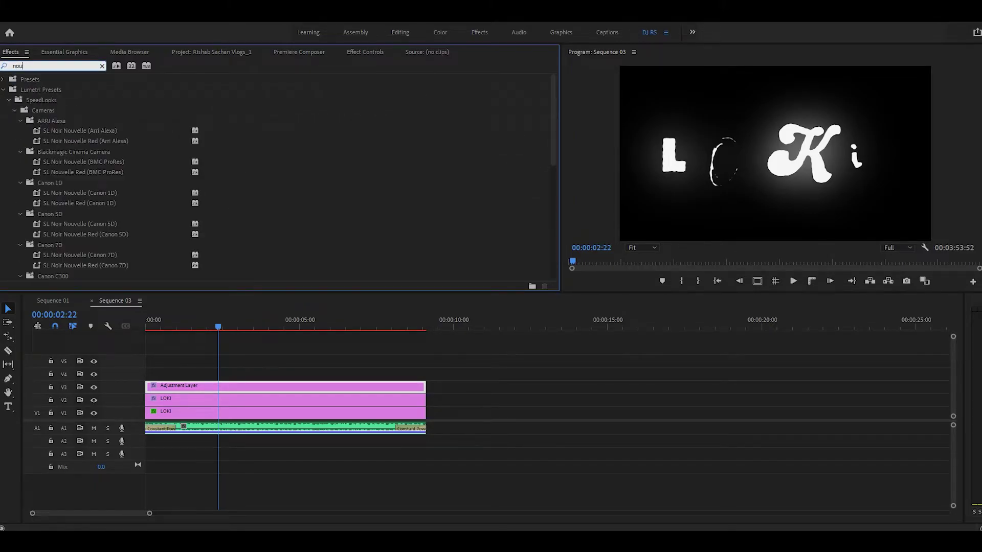
pyautogui.write('s')
pyautogui.press('BackSpace')
pyautogui.press('BackSpace')
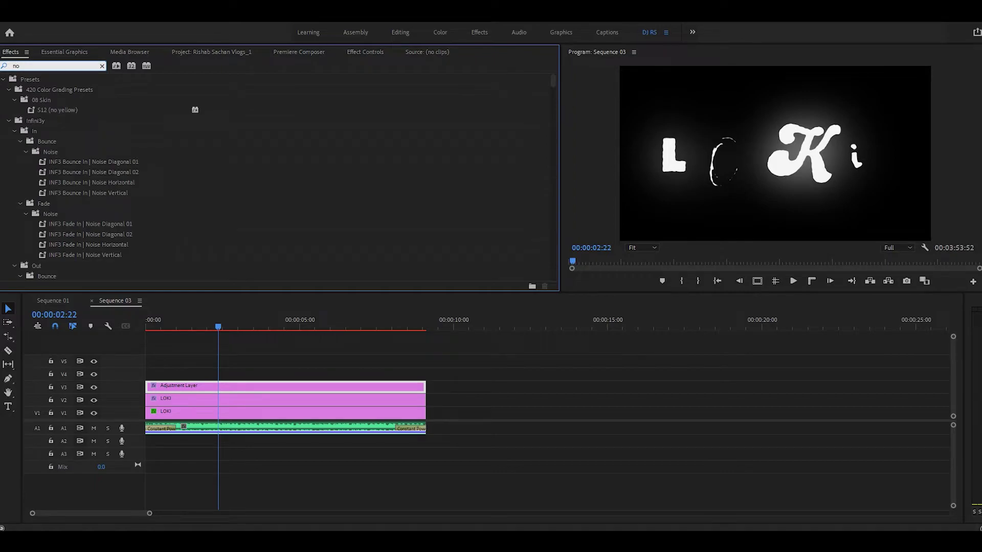
pyautogui.write('ise')
pyautogui.scroll(-2, 182, 226)
pyautogui.scroll(-2, 186, 250)
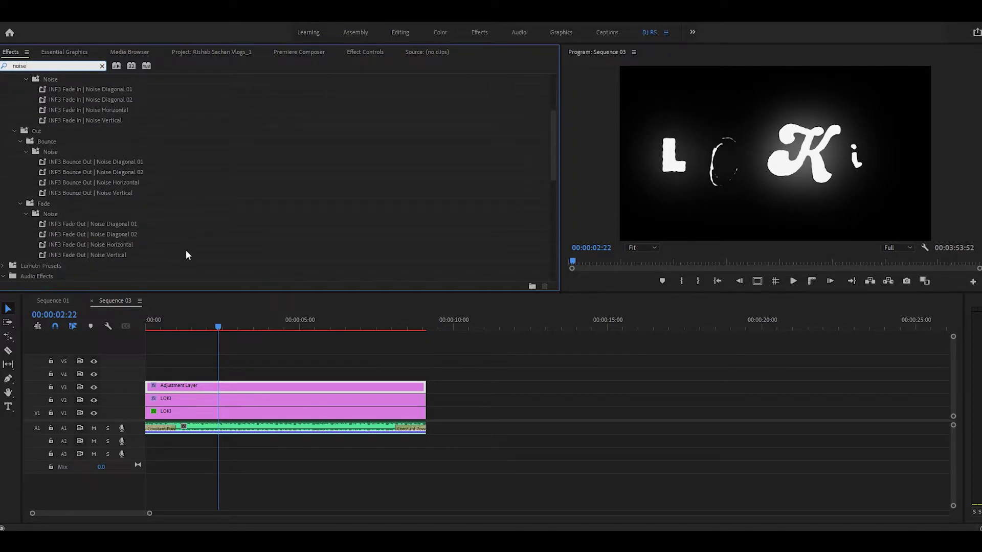
pyautogui.scroll(-3, 165, 237)
pyautogui.scroll(-2, 121, 244)
pyautogui.scroll(-3, 119, 244)
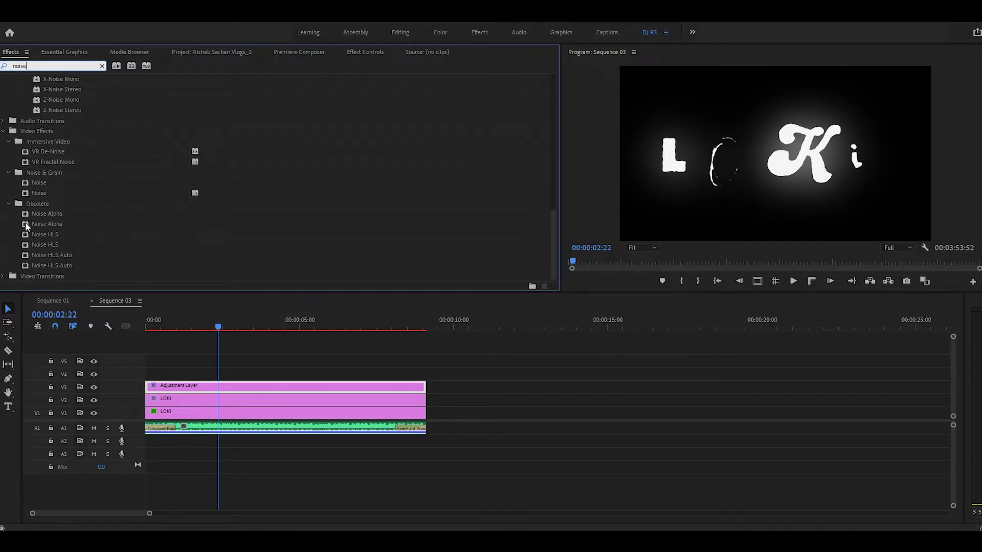
pyautogui.click(279, 176)
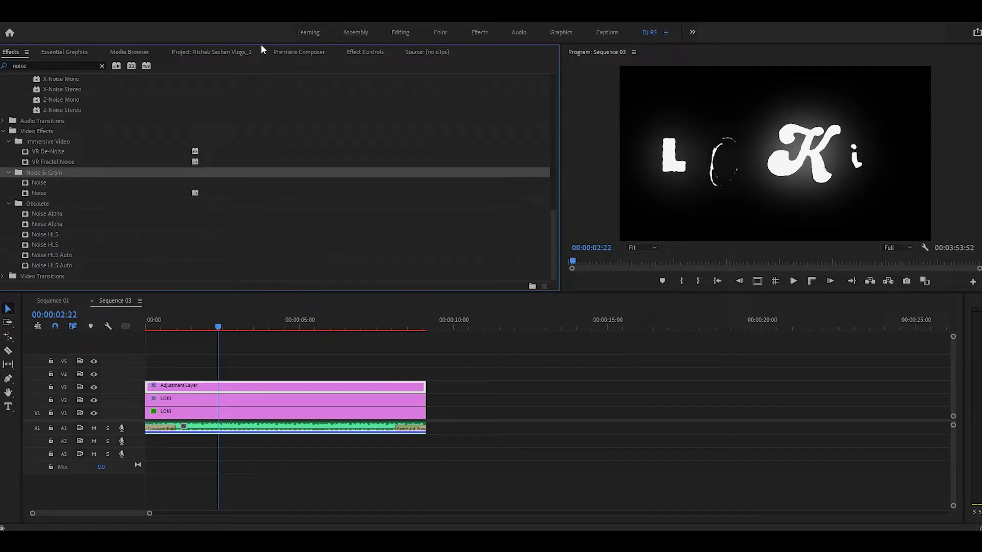
pyautogui.click(378, 53)
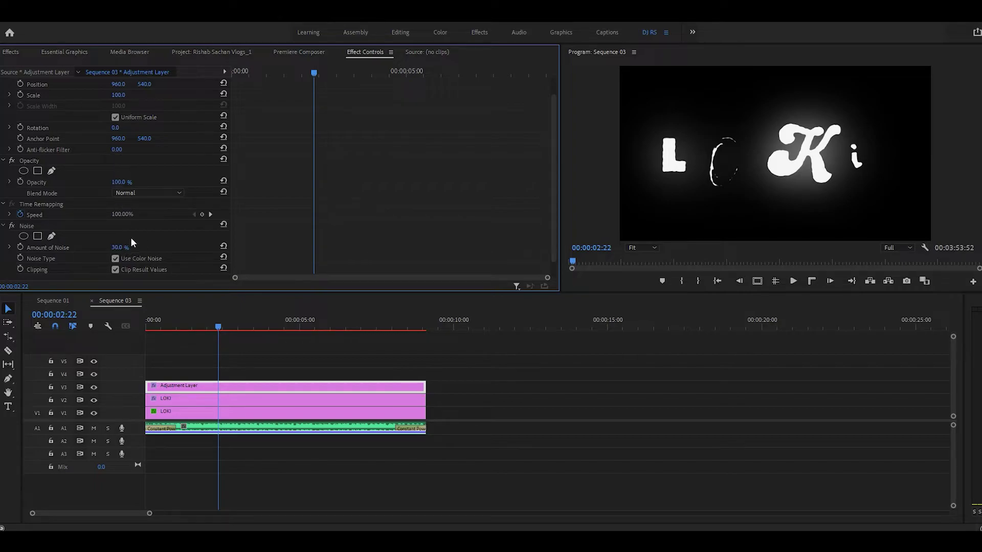
# Set Amount of Noise to 35% after trying 40%, checking grain in the maximized Program Monitor
pyautogui.moveTo(125, 251); pyautogui.dragTo(671, 176)
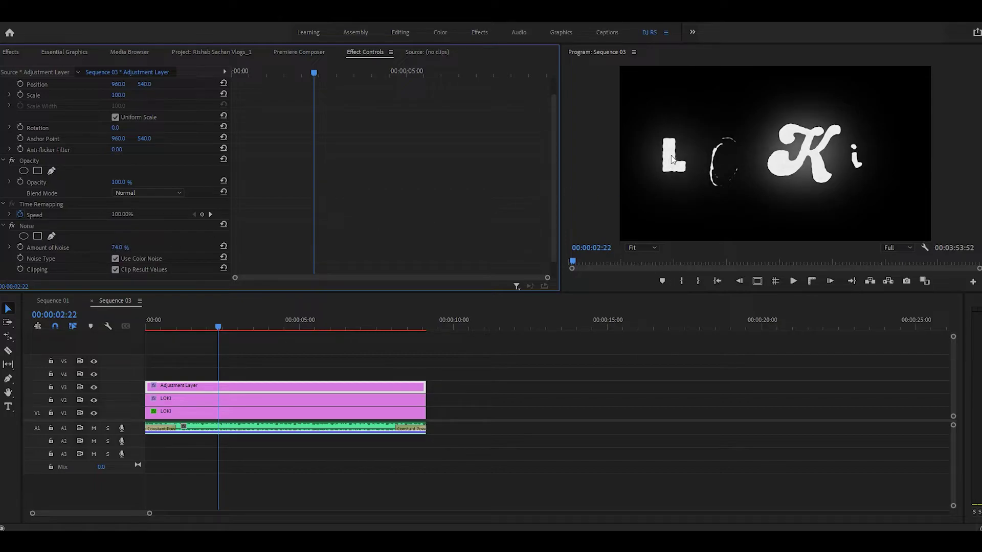
pyautogui.press('`')
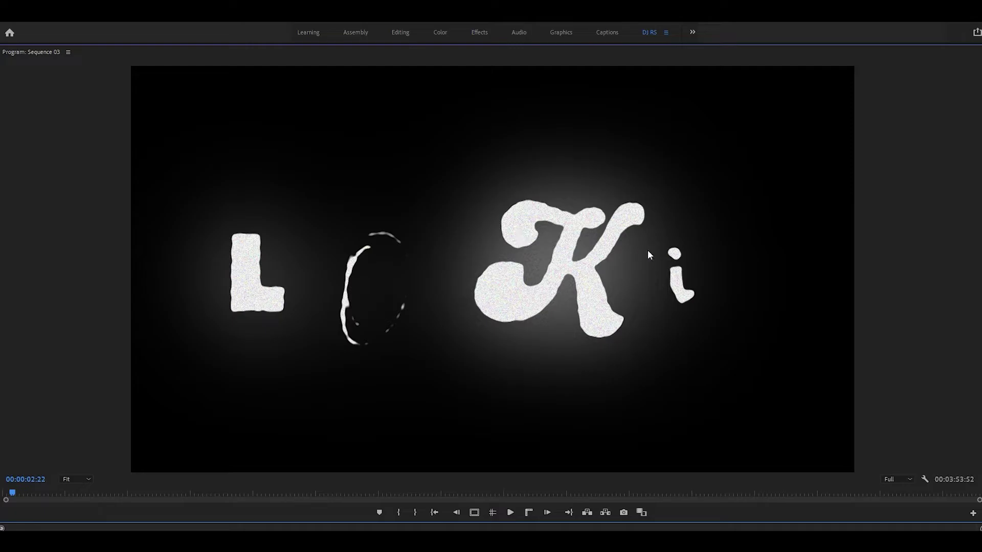
pyautogui.press('`')
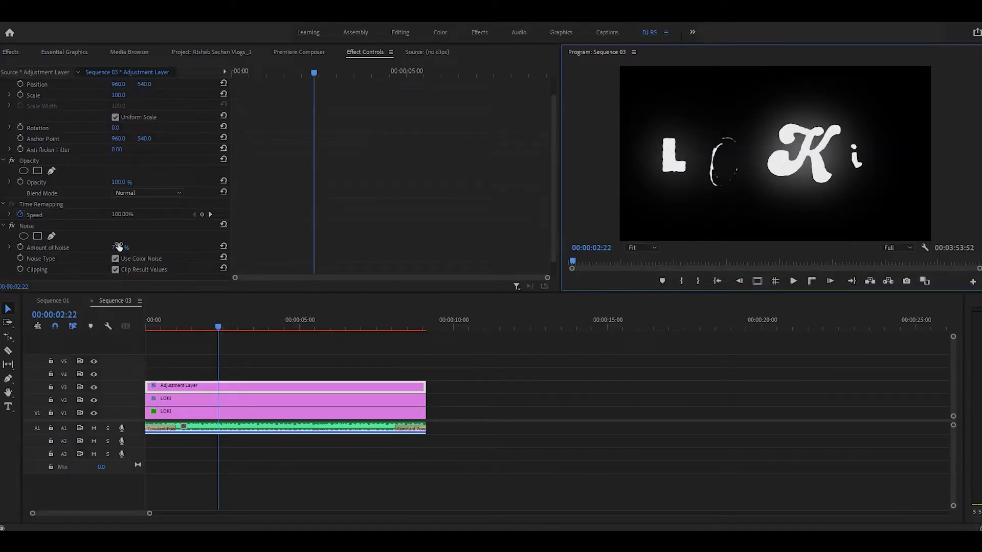
pyautogui.click(118, 246)
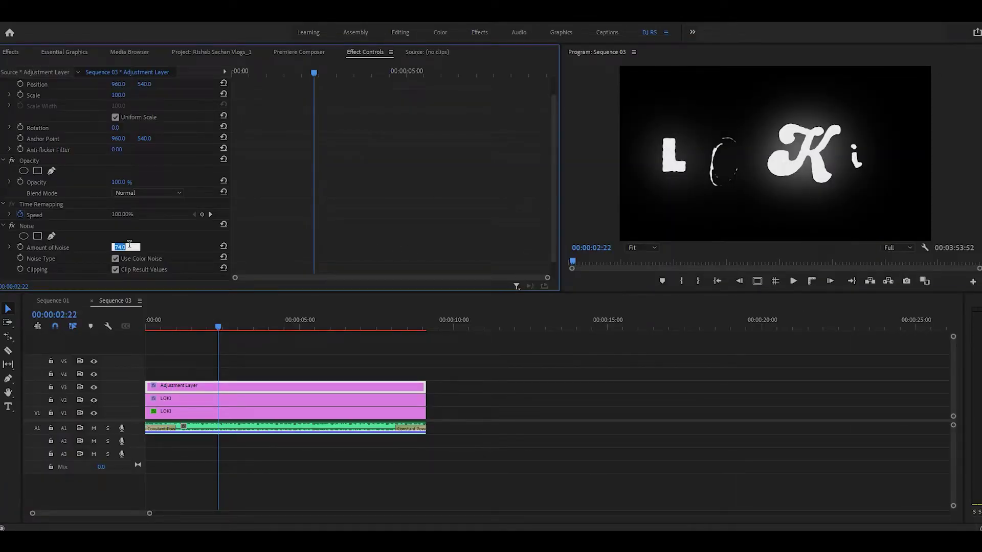
pyautogui.write('40')
pyautogui.press('Return')
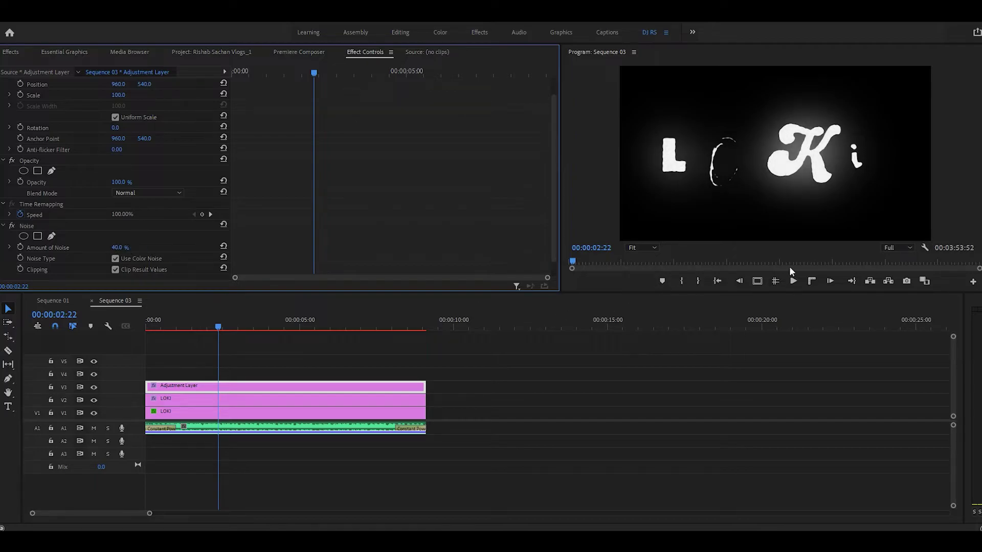
pyautogui.press('`')
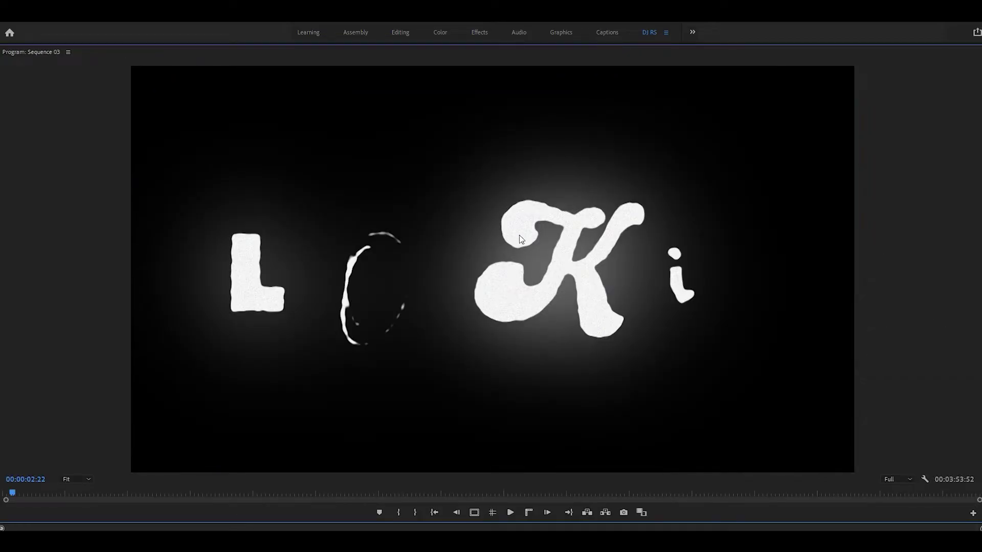
pyautogui.press('`')
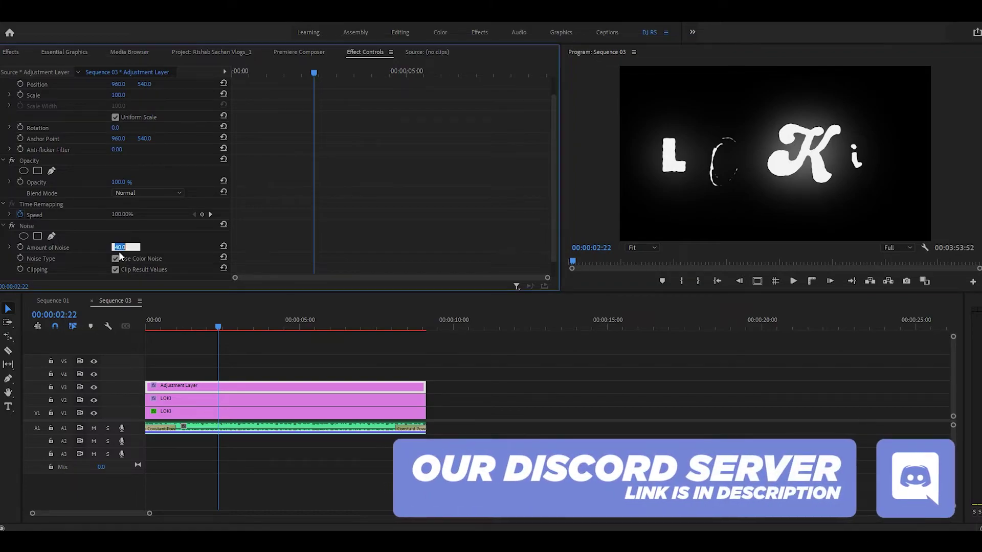
pyautogui.write('35')
pyautogui.press('Return')
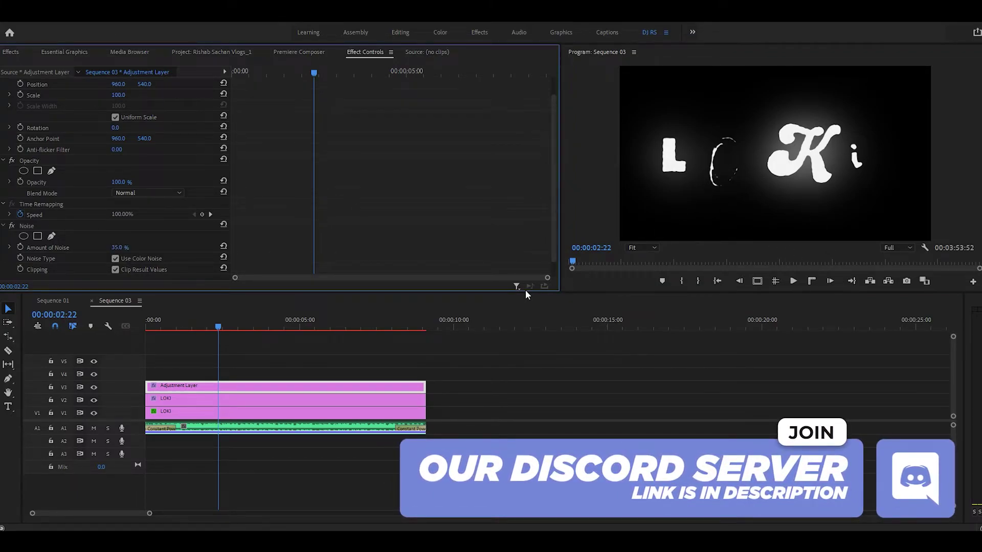
pyautogui.click(151, 515)
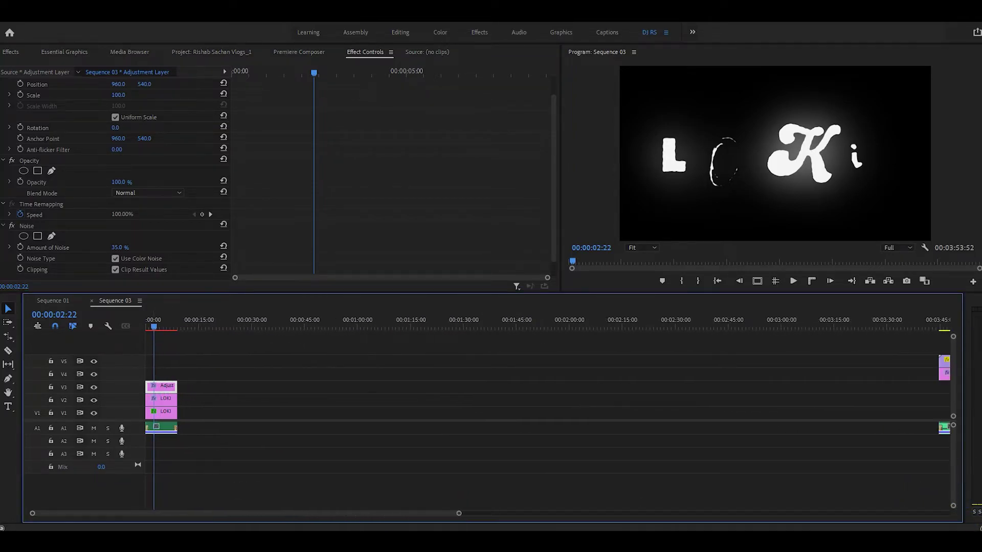
pyautogui.moveTo(150, 515); pyautogui.dragTo(608, 514)
pyautogui.moveTo(632, 374); pyautogui.dragTo(155, 374)
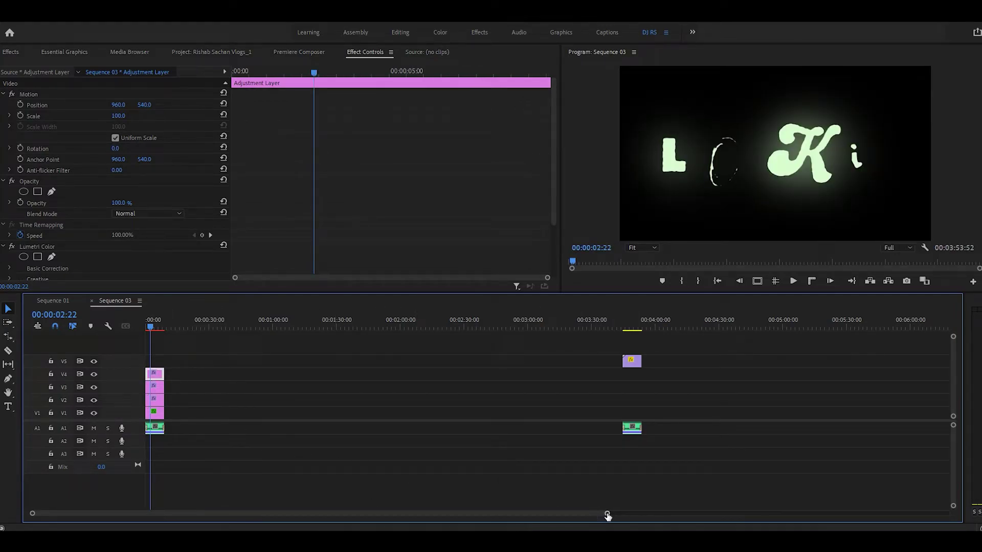
pyautogui.moveTo(607, 514); pyautogui.dragTo(371, 506)
pyautogui.moveTo(212, 327); pyautogui.dragTo(194, 352)
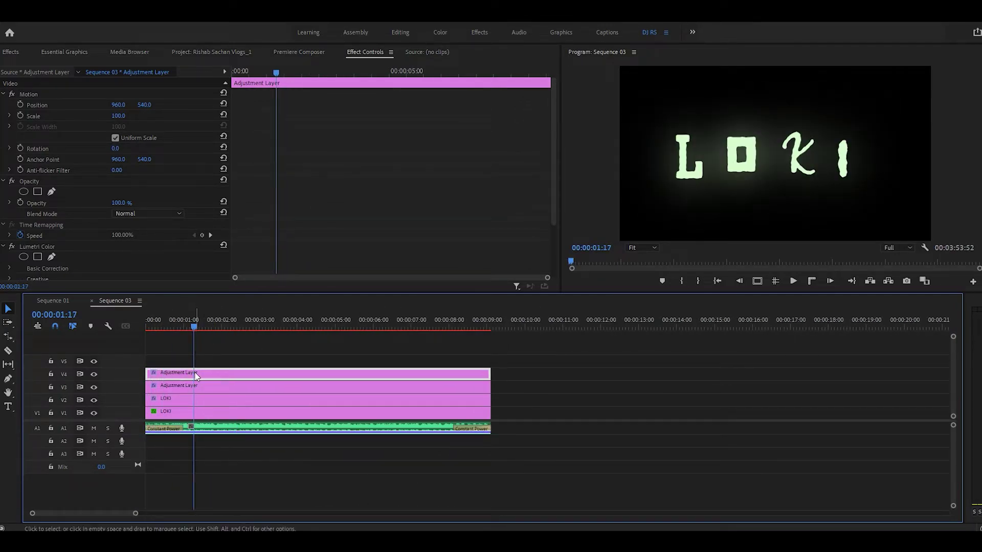
pyautogui.click(11, 51)
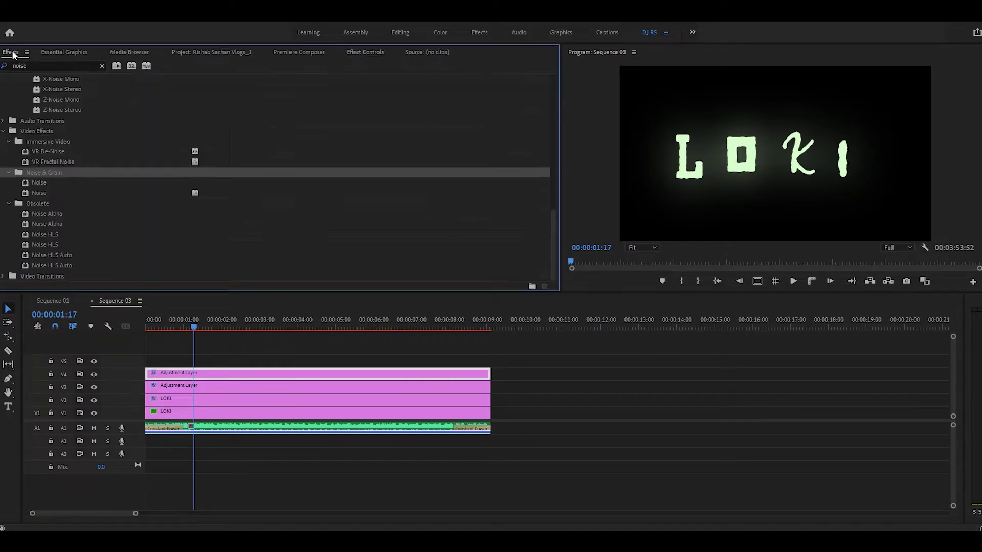
pyautogui.click(50, 48)
pyautogui.click(365, 52)
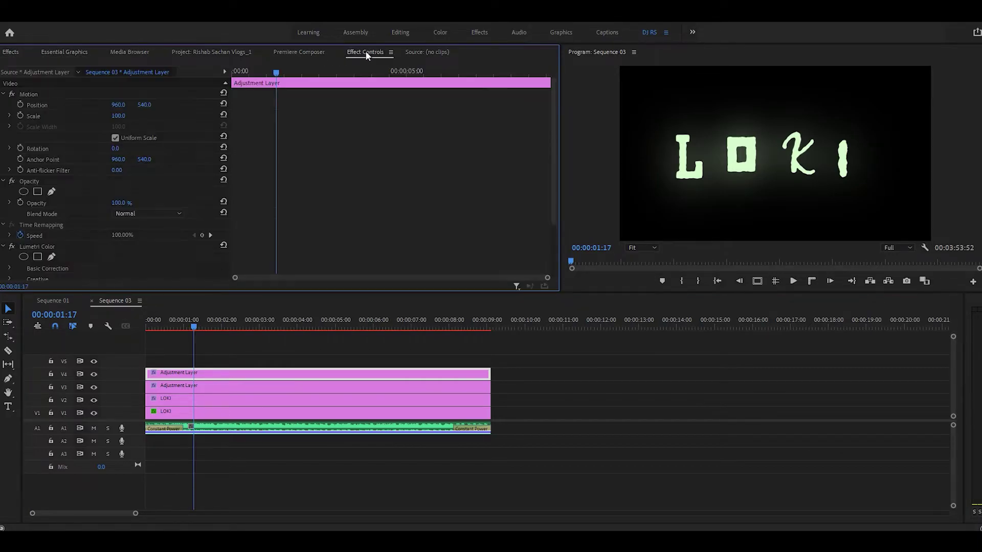
pyautogui.scroll(-2, 347, 206)
pyautogui.scroll(-2, 328, 211)
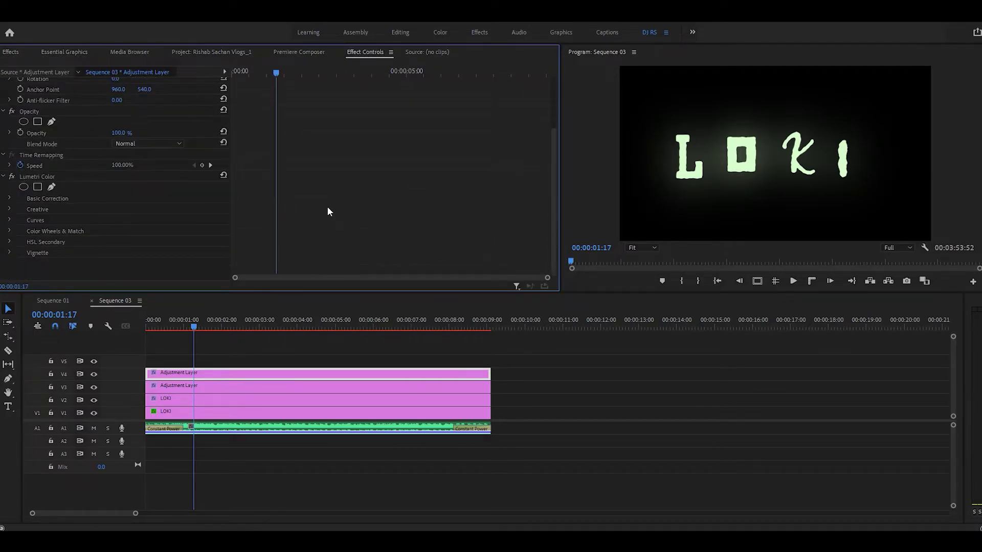
pyautogui.click(9, 199)
pyautogui.scroll(-1, 56, 233)
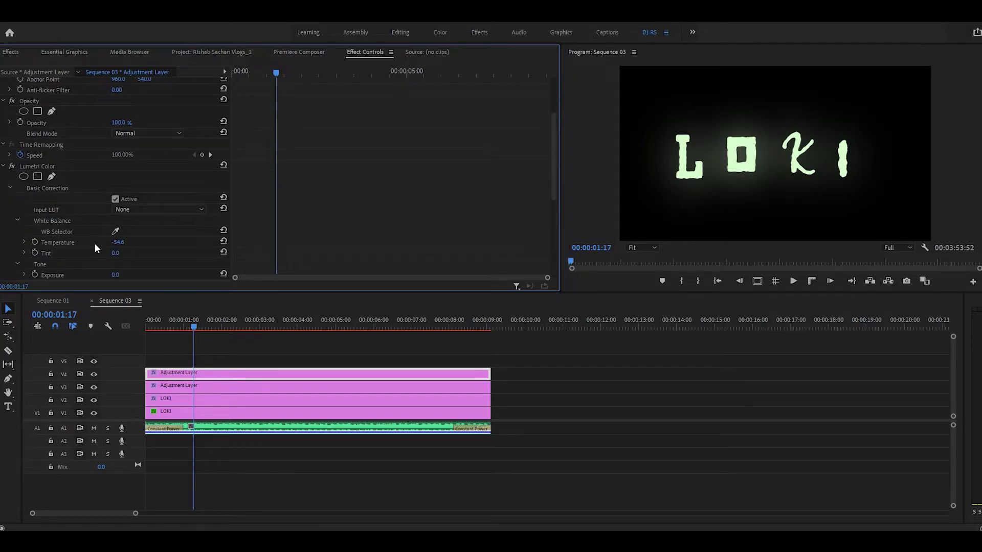
pyautogui.scroll(-2, 132, 246)
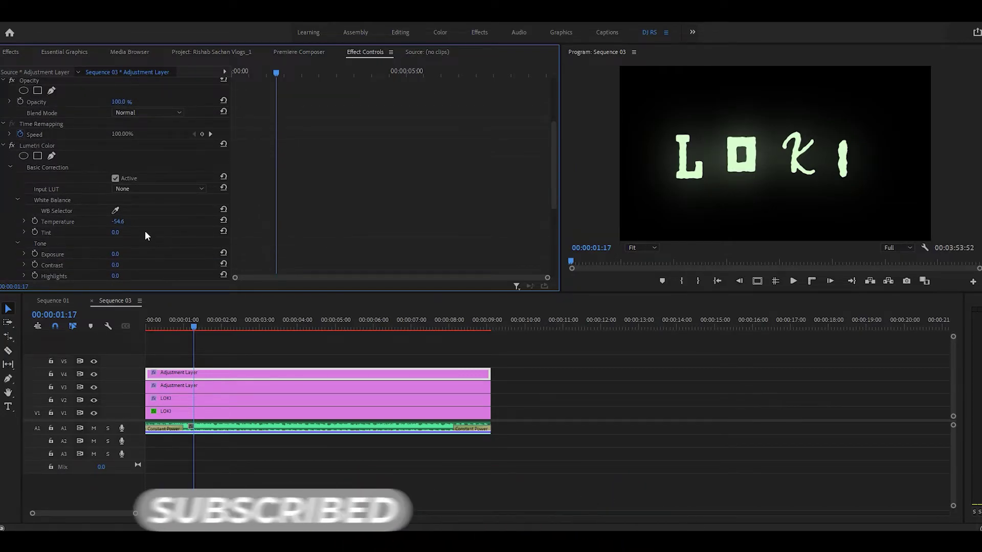
pyautogui.scroll(-5, 145, 231)
pyautogui.scroll(-1, 136, 238)
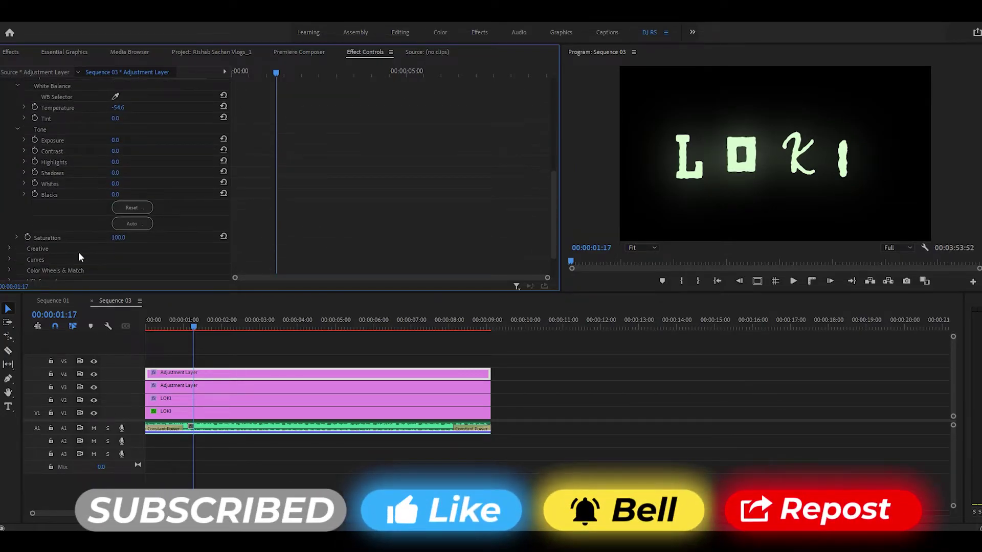
pyautogui.click(9, 248)
pyautogui.scroll(-2, 154, 266)
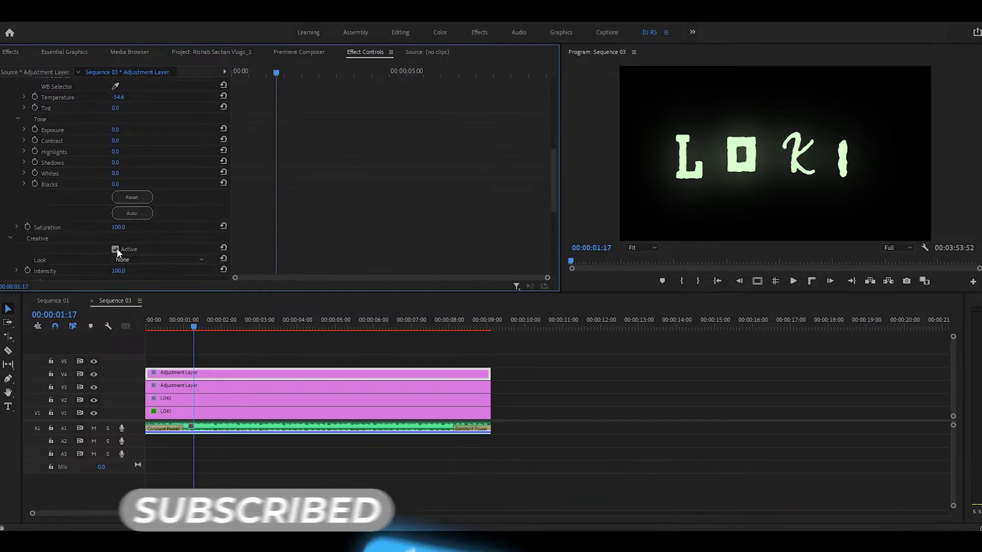
pyautogui.scroll(-4, 162, 271)
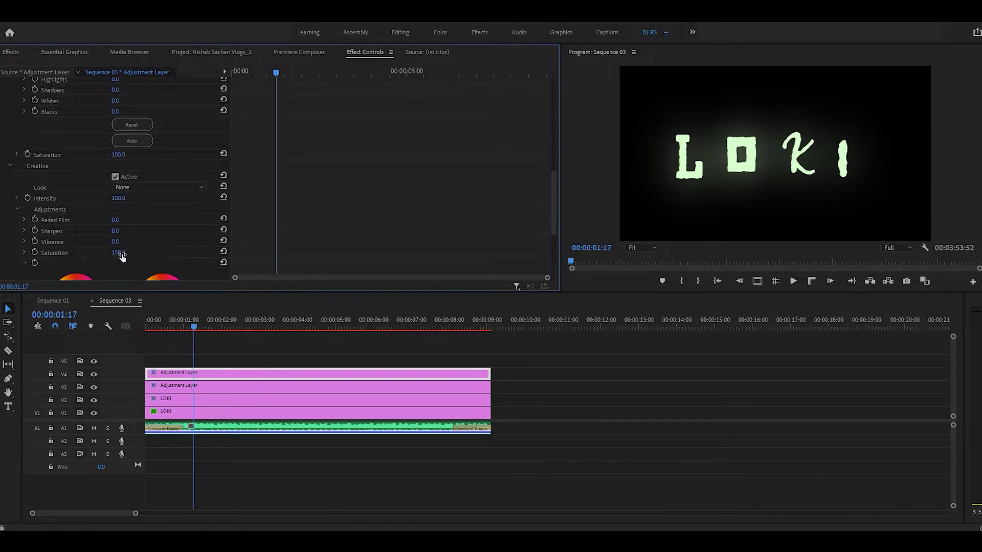
pyautogui.scroll(-5, 153, 249)
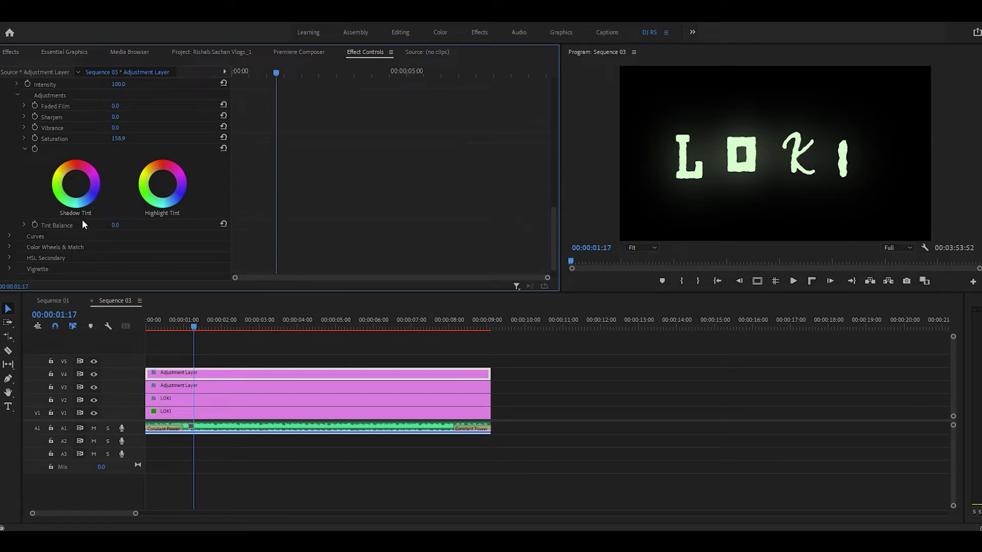
pyautogui.click(14, 245)
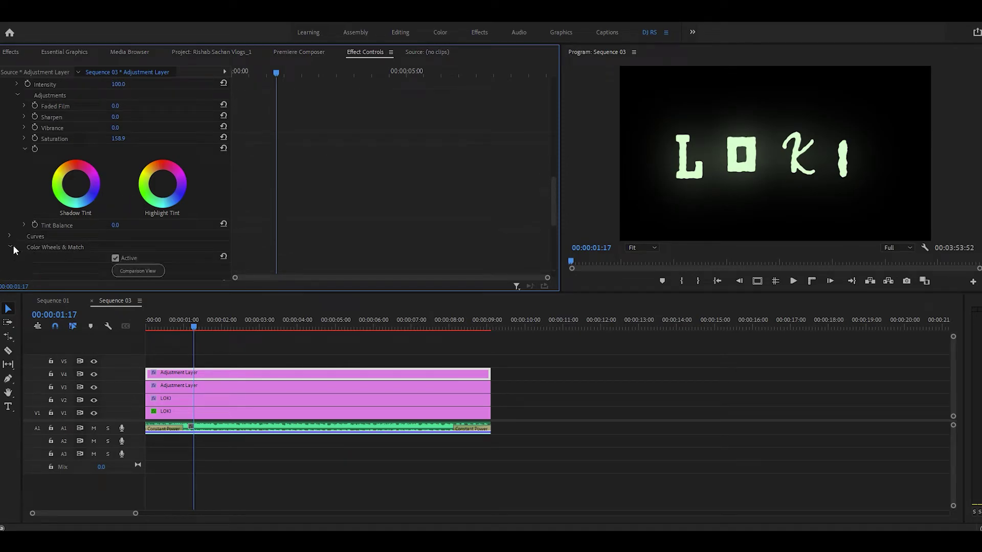
pyautogui.scroll(-3, 148, 245)
pyautogui.scroll(-2, 105, 235)
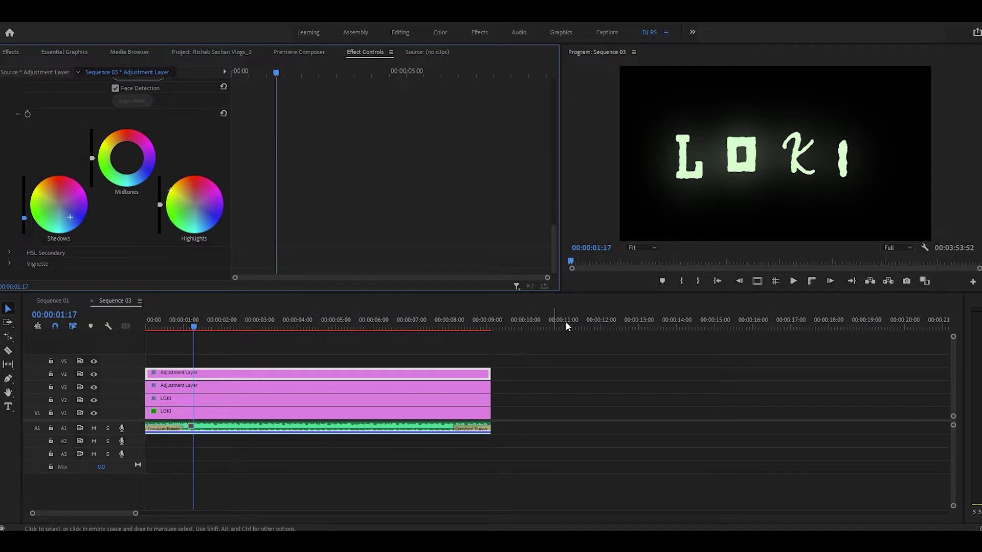
pyautogui.scroll(5, 61, 148)
pyautogui.scroll(3, 58, 143)
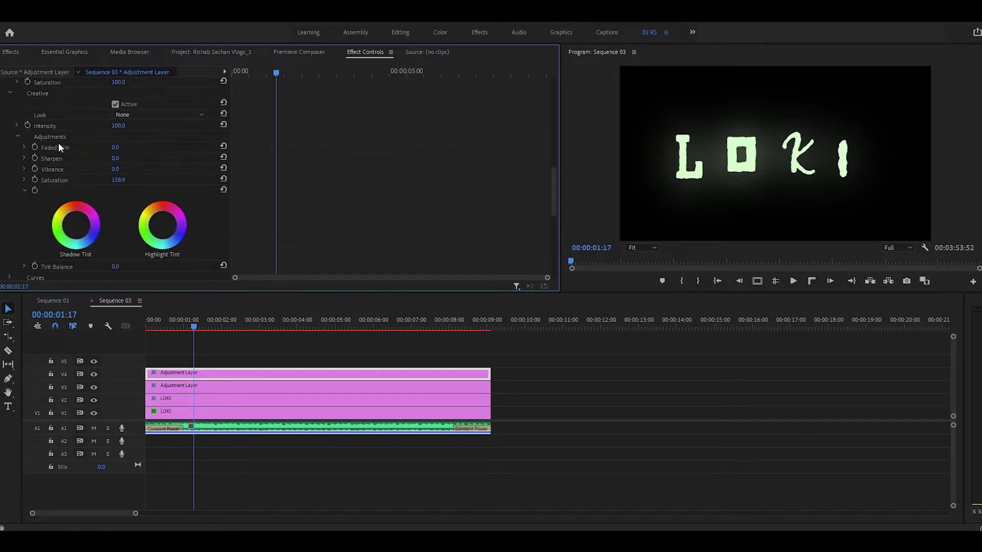
pyautogui.click(10, 134)
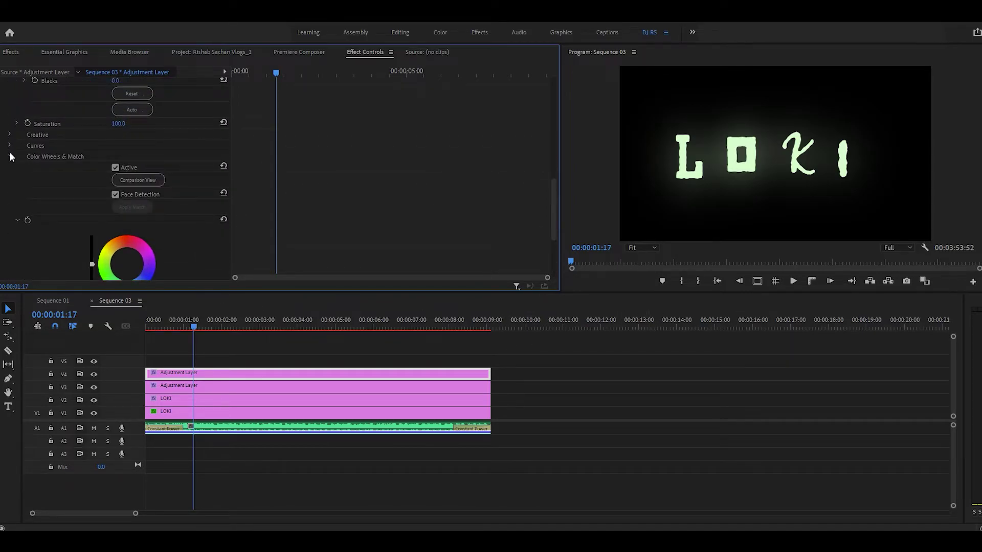
pyautogui.scroll(2, 51, 179)
pyautogui.scroll(2, 334, 275)
pyautogui.scroll(2, 574, 219)
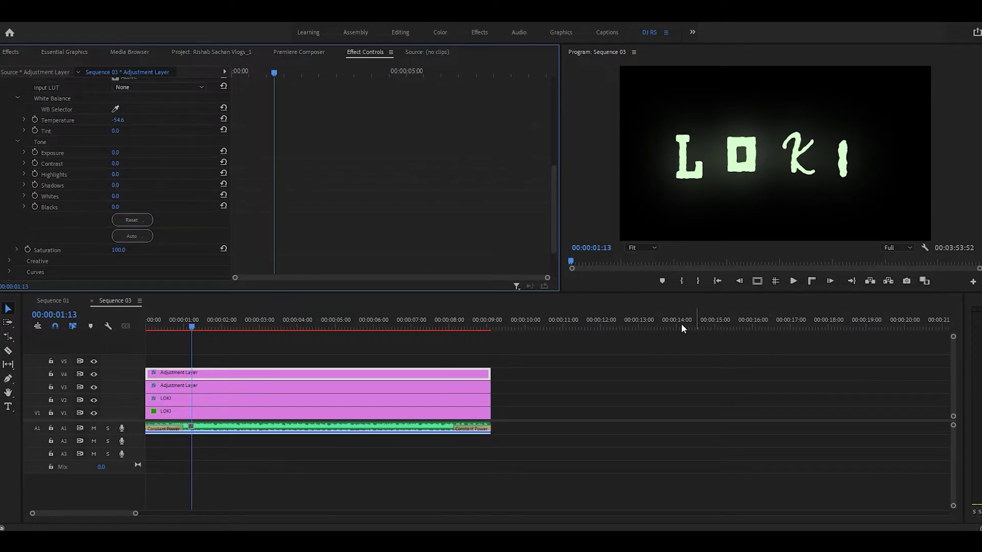
# Drag the #118.wmv clip on V5 from near 3:45 to 00:00:00:00
pyautogui.scroll(-8, 461, 480)
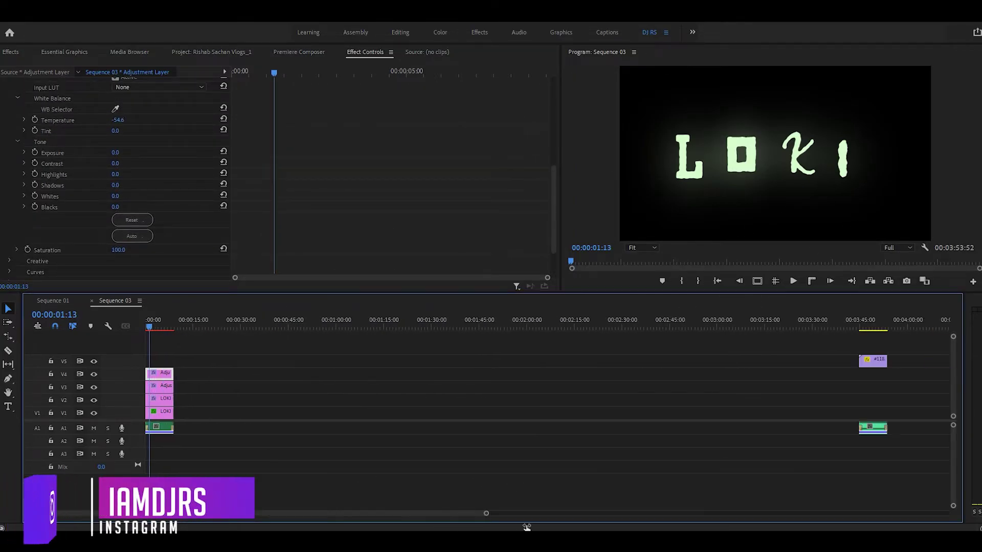
pyautogui.moveTo(651, 363); pyautogui.dragTo(154, 367)
pyautogui.moveTo(152, 324); pyautogui.dragTo(153, 324)
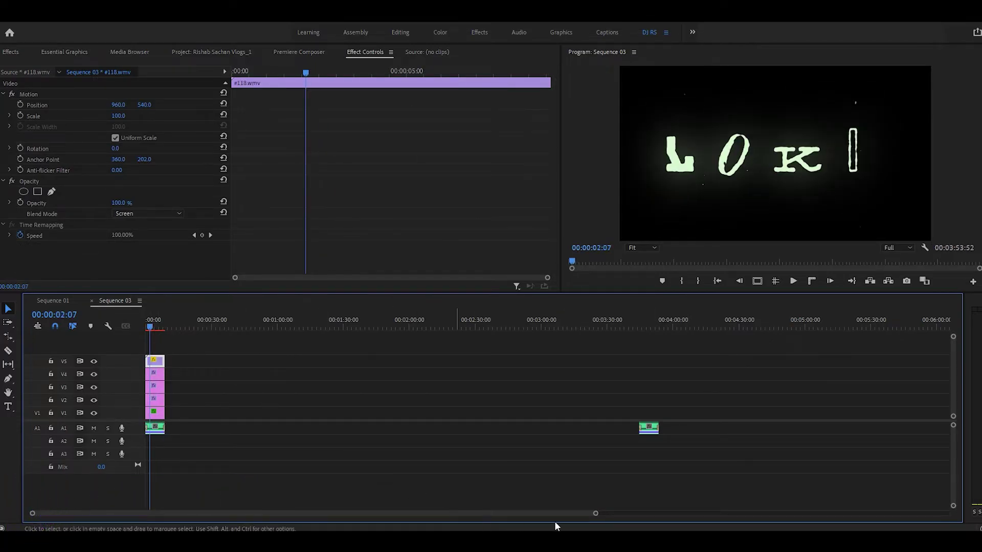
# Zoom the timeline back in, deselect the clip, and preview the title around 00:00:01:26
pyautogui.moveTo(592, 513); pyautogui.dragTo(51, 513)
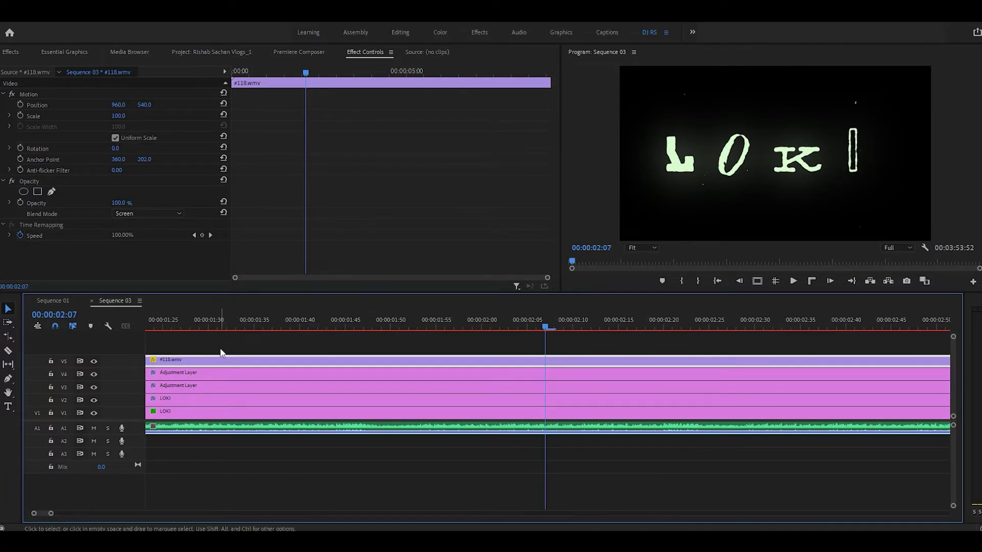
pyautogui.click(208, 450)
pyautogui.click(170, 322)
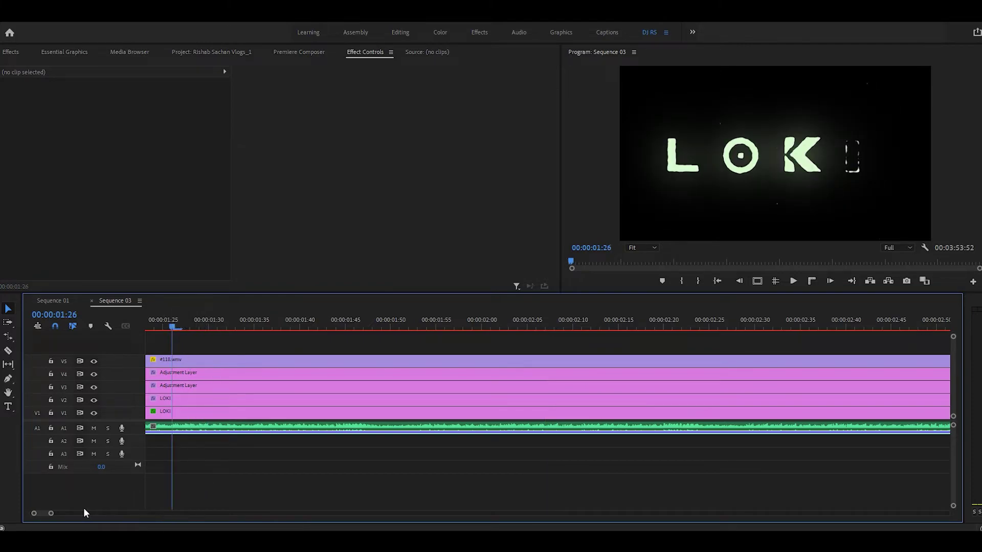
pyautogui.moveTo(52, 515); pyautogui.dragTo(165, 509)
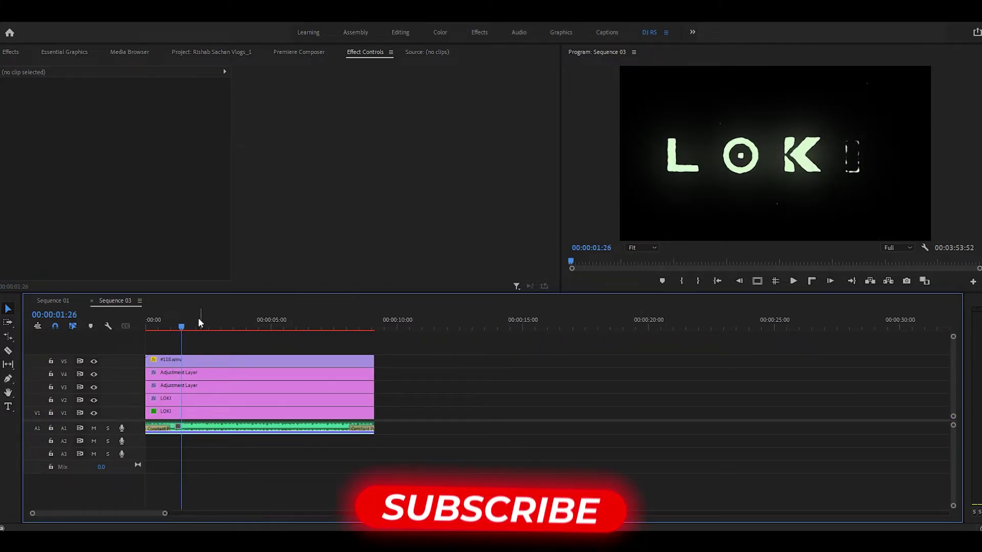
pyautogui.moveTo(200, 324)
pyautogui.mouseDown()
pyautogui.moveTo(215, 330)
pyautogui.moveTo(179, 335)
pyautogui.mouseUp()
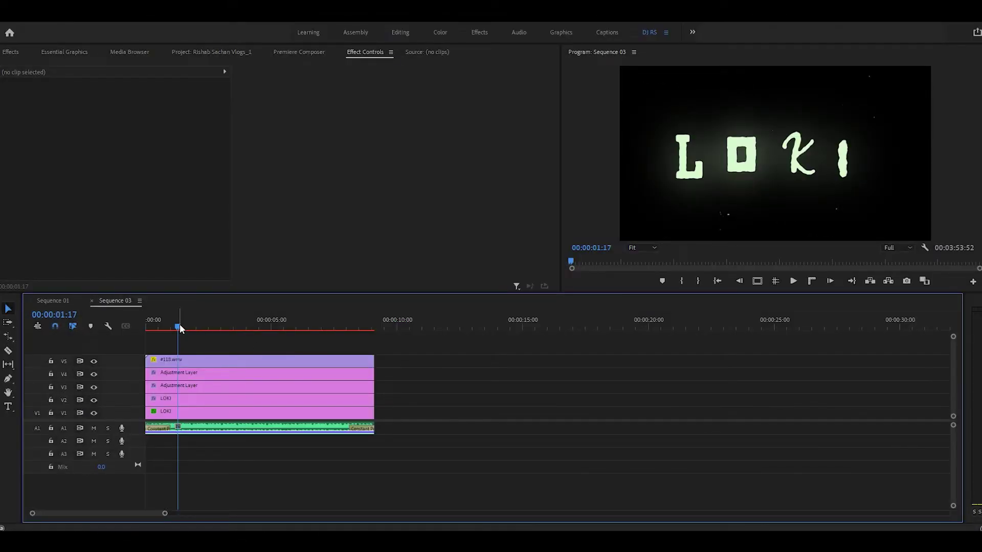
pyautogui.moveTo(180, 328); pyautogui.dragTo(137, 330)
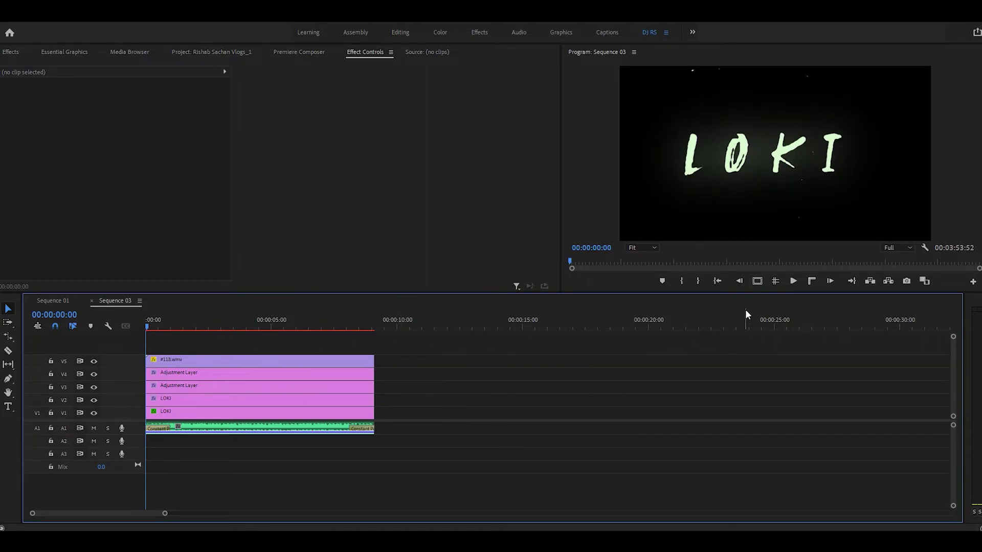
pyautogui.click(796, 281)
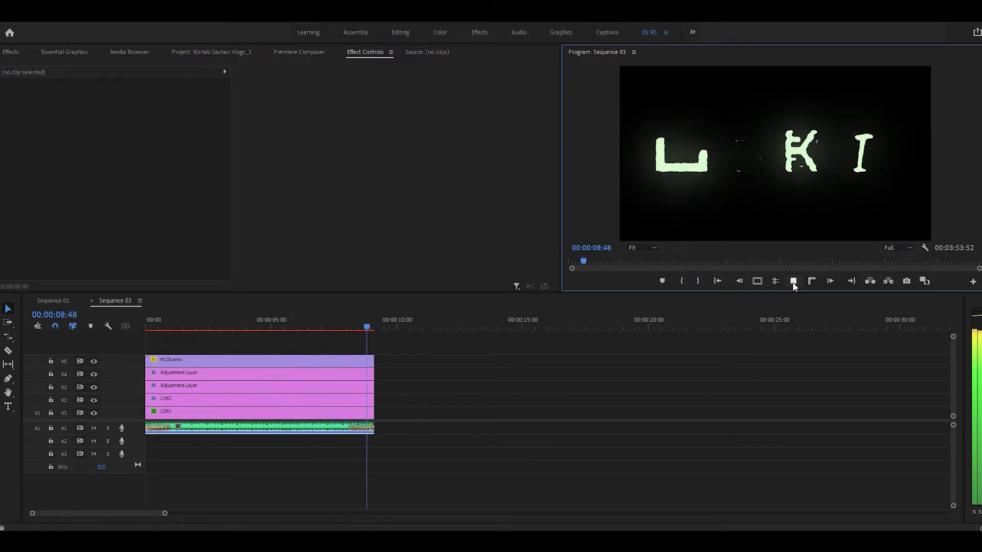
pyautogui.click(795, 285)
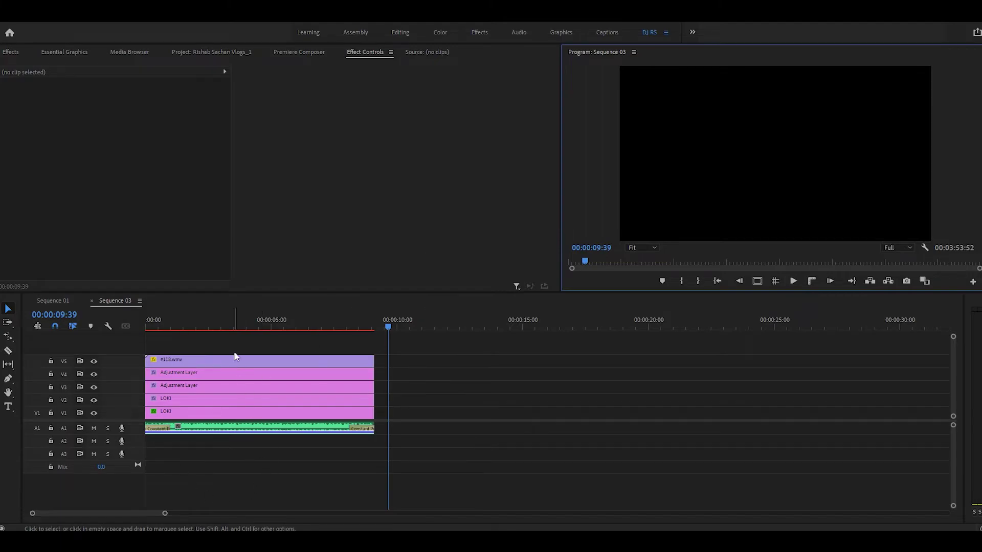
pyautogui.moveTo(230, 320); pyautogui.dragTo(178, 340)
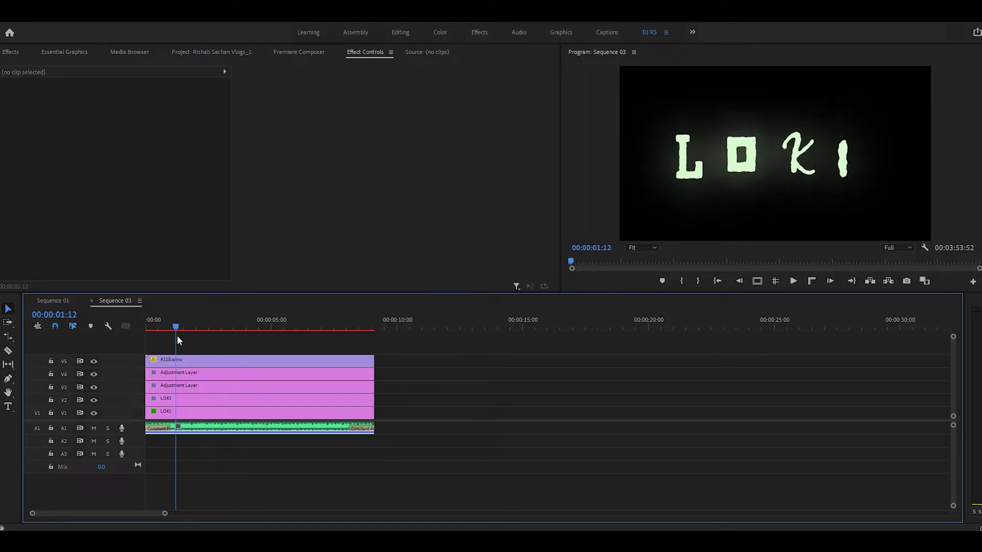
pyautogui.moveTo(177, 341); pyautogui.dragTo(293, 327)
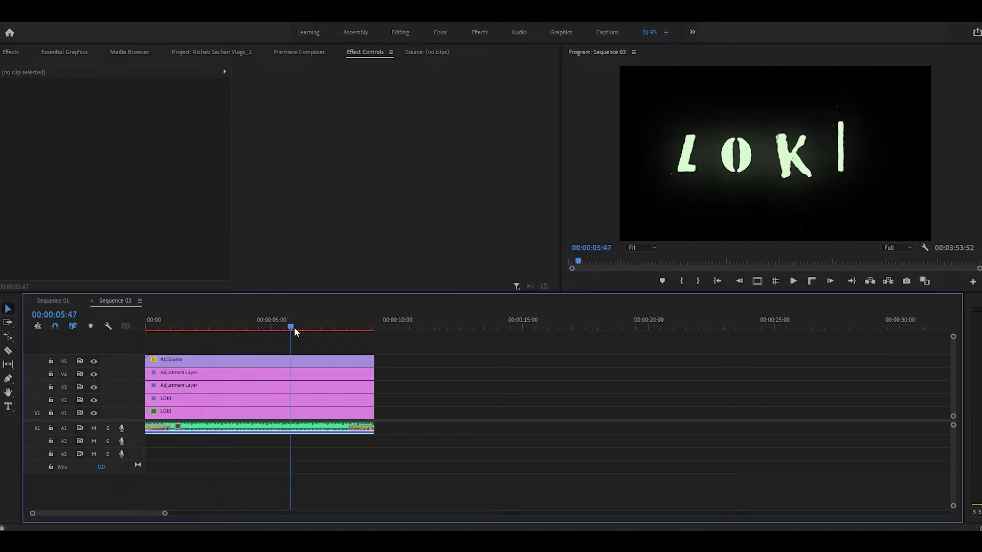
pyautogui.click(236, 327)
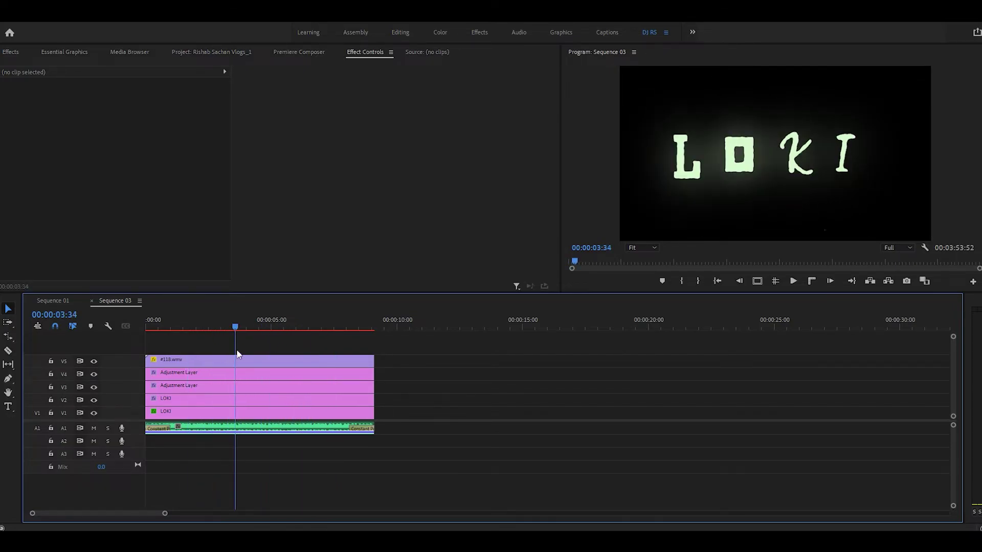
# Mute A1, preview the fully formed LOKI title, and zoom the timeline out to minutes
pyautogui.click(94, 429)
pyautogui.scroll(-1, 181, 513)
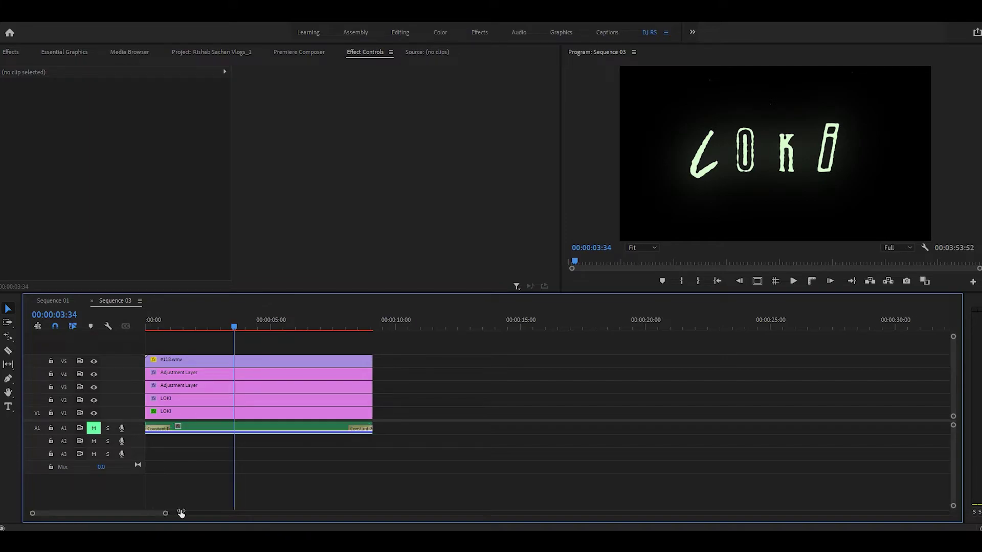
pyautogui.scroll(-2, 181, 513)
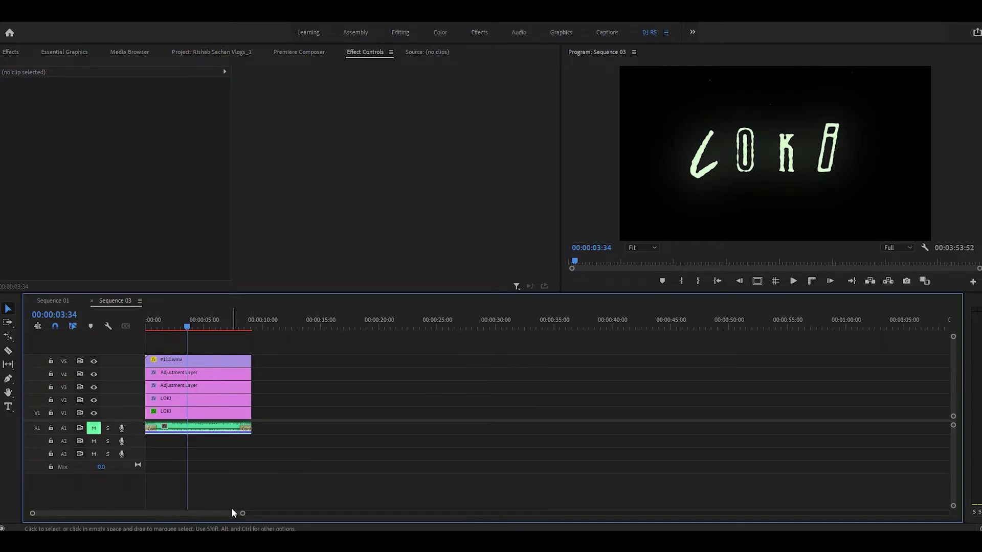
pyautogui.moveTo(236, 323); pyautogui.dragTo(217, 330)
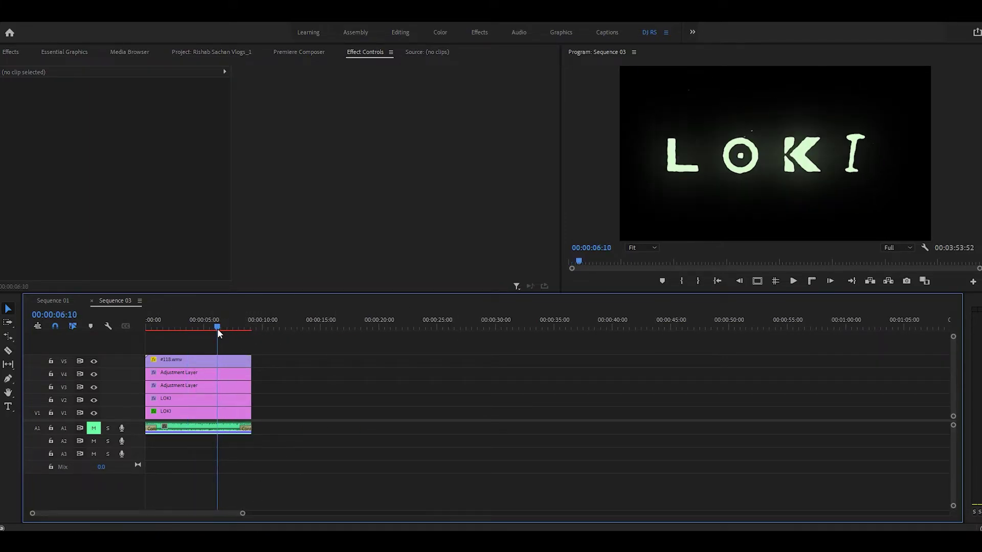
pyautogui.scroll(-3, 287, 514)
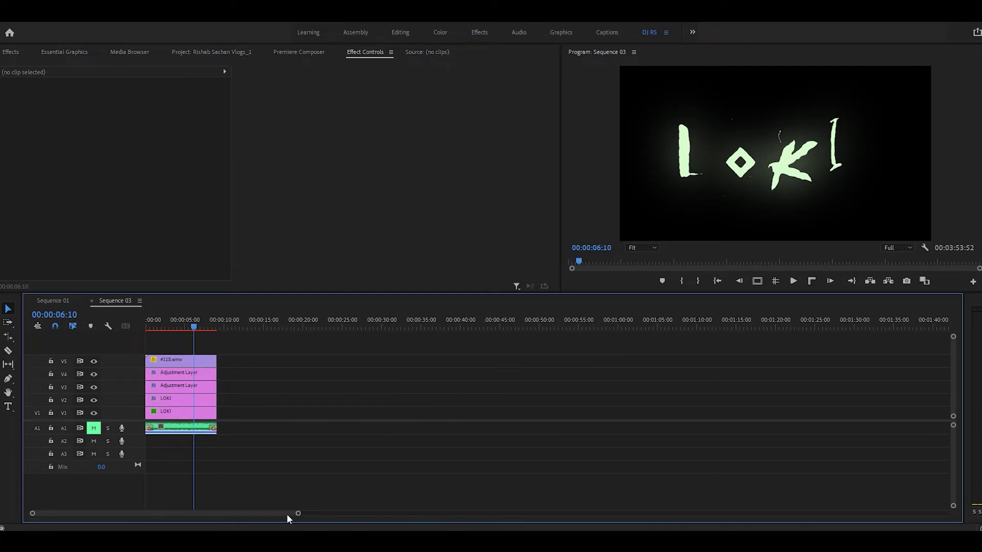
pyautogui.scroll(1, 297, 512)
pyautogui.moveTo(371, 513); pyautogui.dragTo(587, 511)
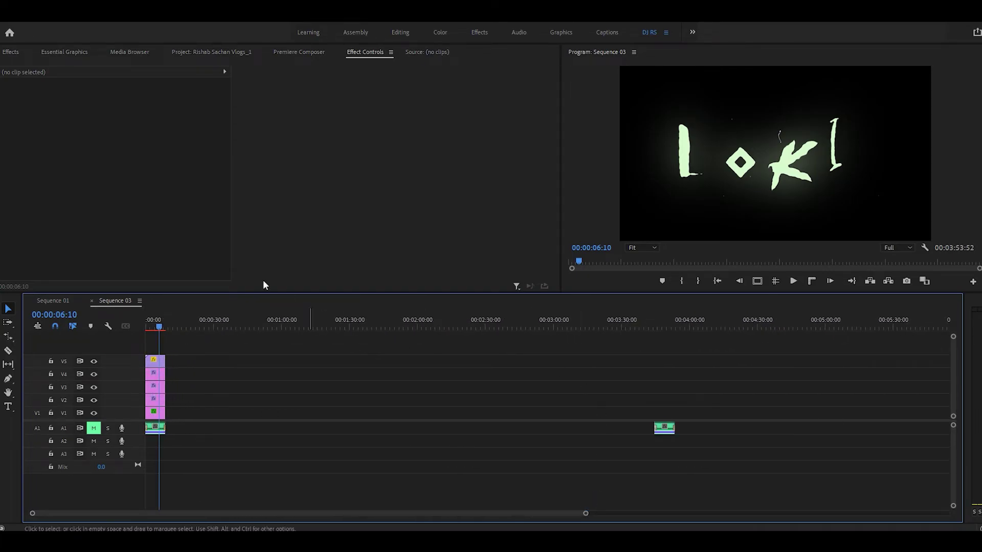
# Drag Loki Text 1.mp4 and Loki Intro.mp4 from the project bin onto the Sequence 03 timeline
pyautogui.click(303, 53)
pyautogui.click(238, 52)
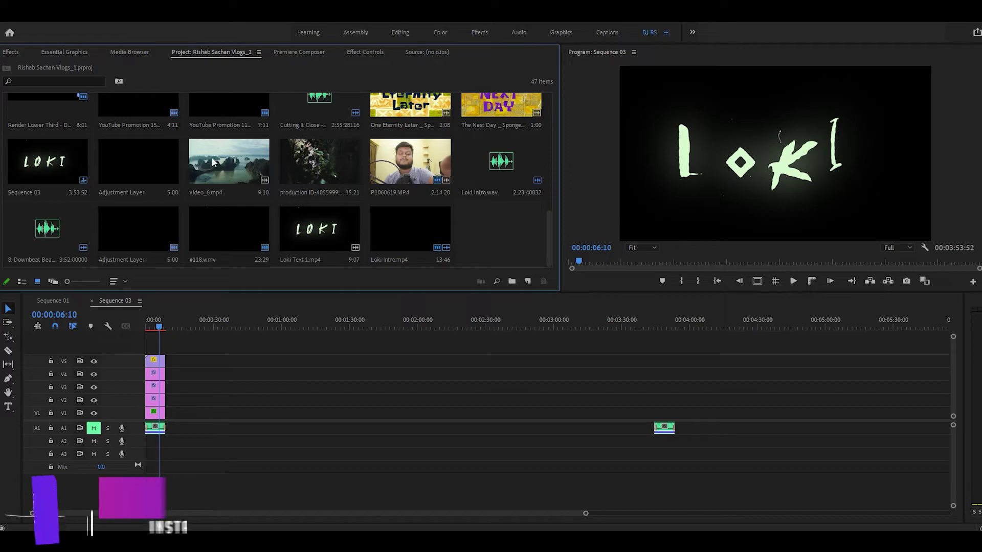
pyautogui.moveTo(309, 238); pyautogui.dragTo(308, 354)
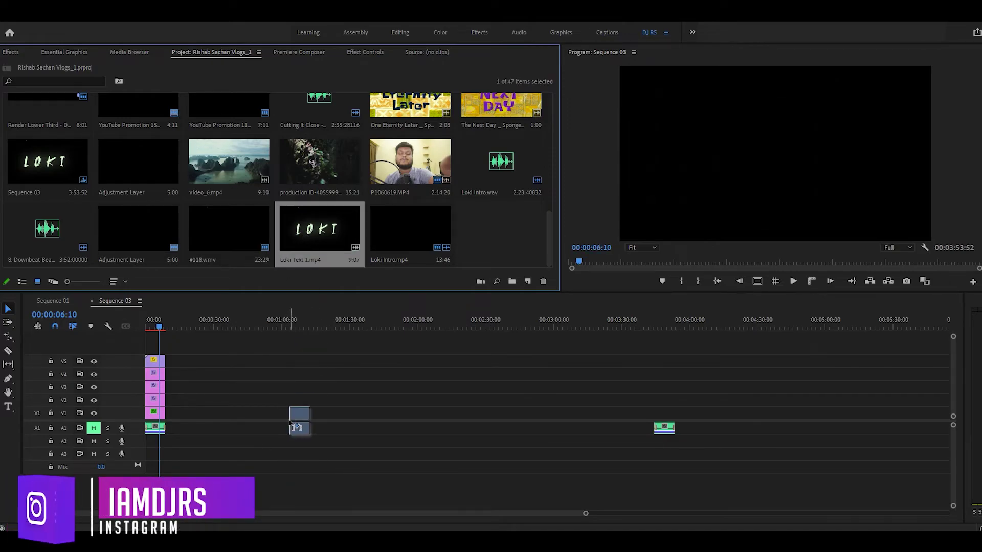
pyautogui.moveTo(386, 242); pyautogui.dragTo(302, 398)
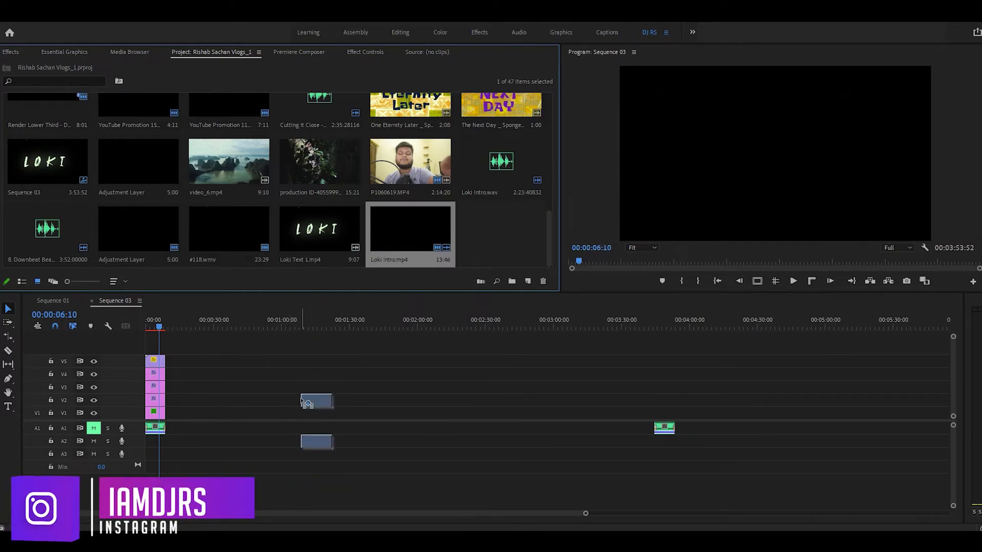
# Play back the Loki Intro clip with A1 unmuted, then place Loki Text 1.mp4 around 0:48
pyautogui.click(304, 324)
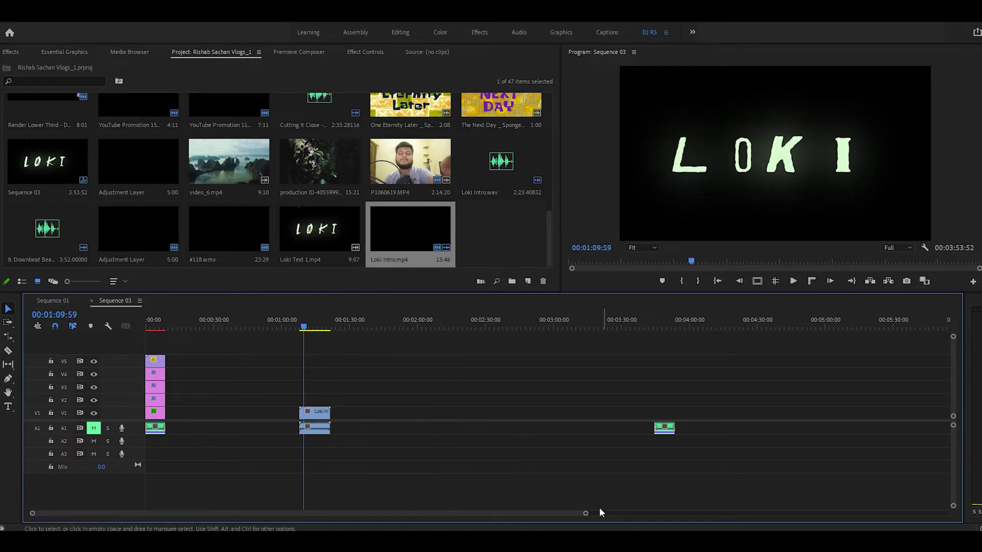
pyautogui.moveTo(586, 515); pyautogui.dragTo(285, 514)
pyautogui.click(526, 324)
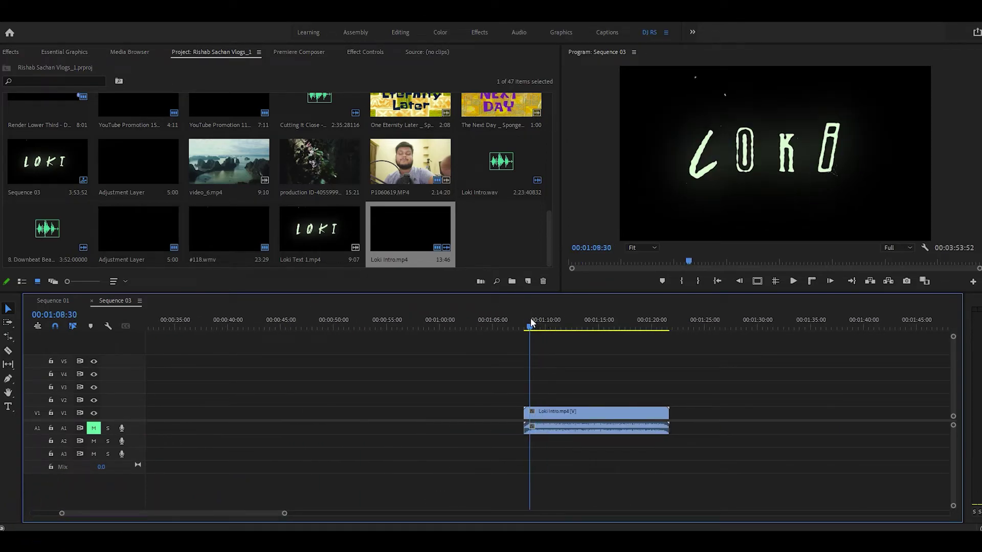
pyautogui.moveTo(527, 325); pyautogui.dragTo(524, 324)
pyautogui.click(794, 281)
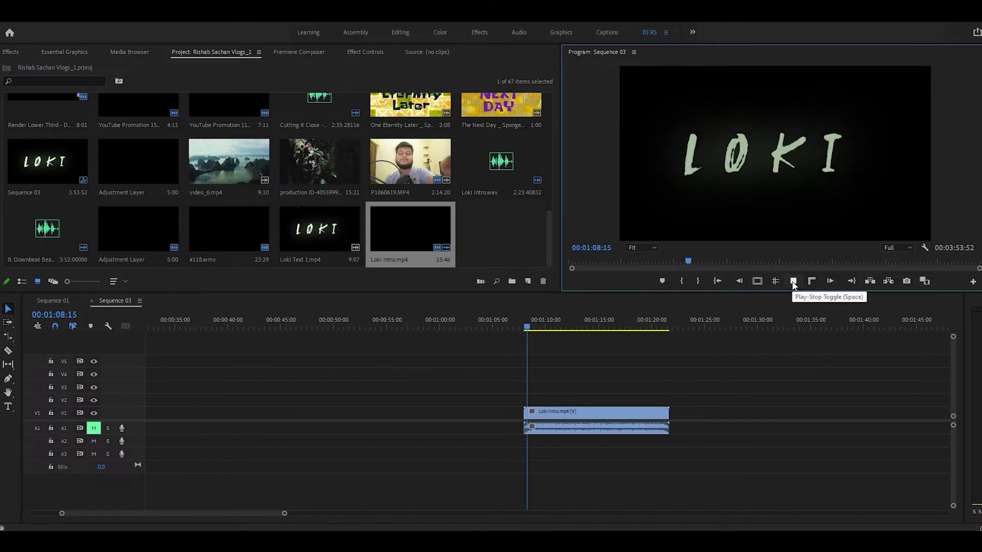
pyautogui.click(94, 428)
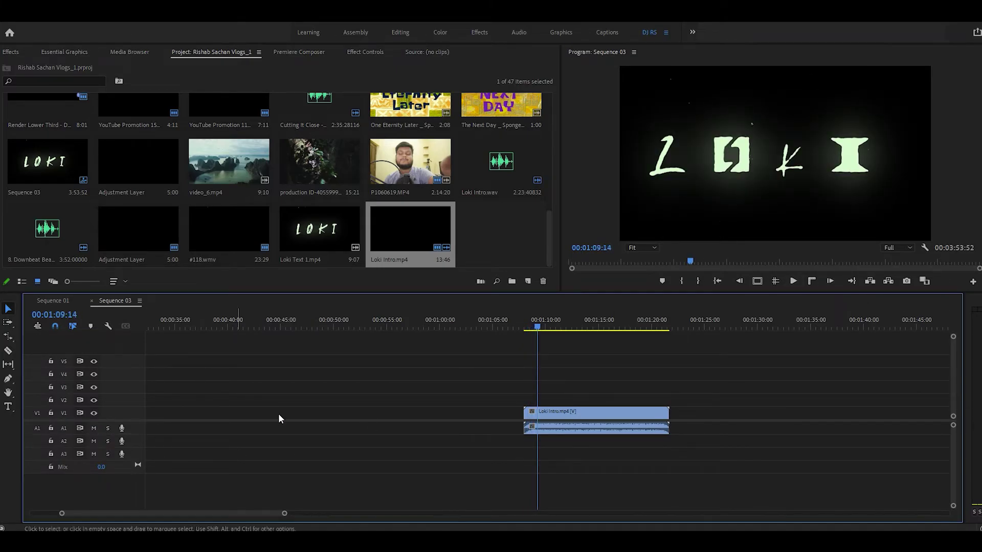
pyautogui.moveTo(535, 330); pyautogui.dragTo(521, 329)
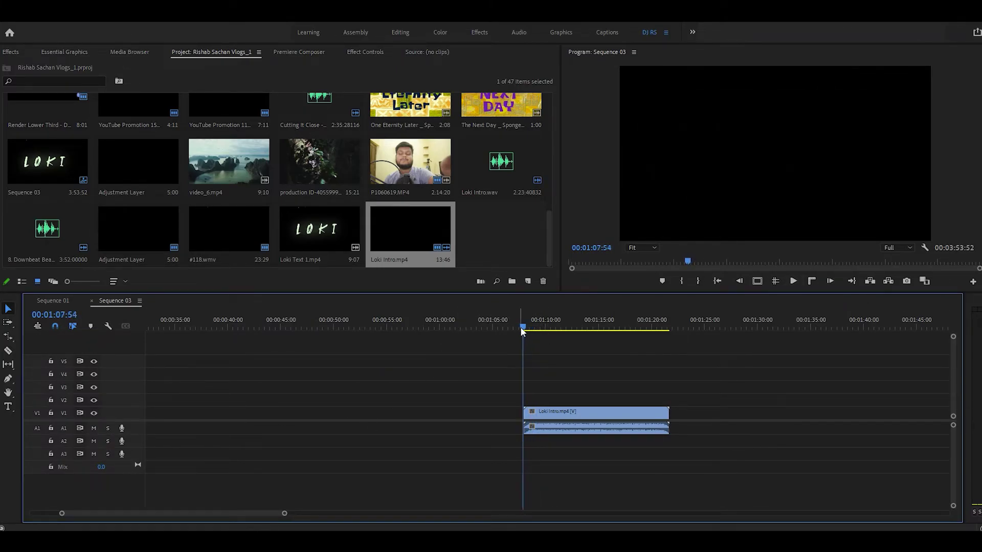
pyautogui.click(793, 281)
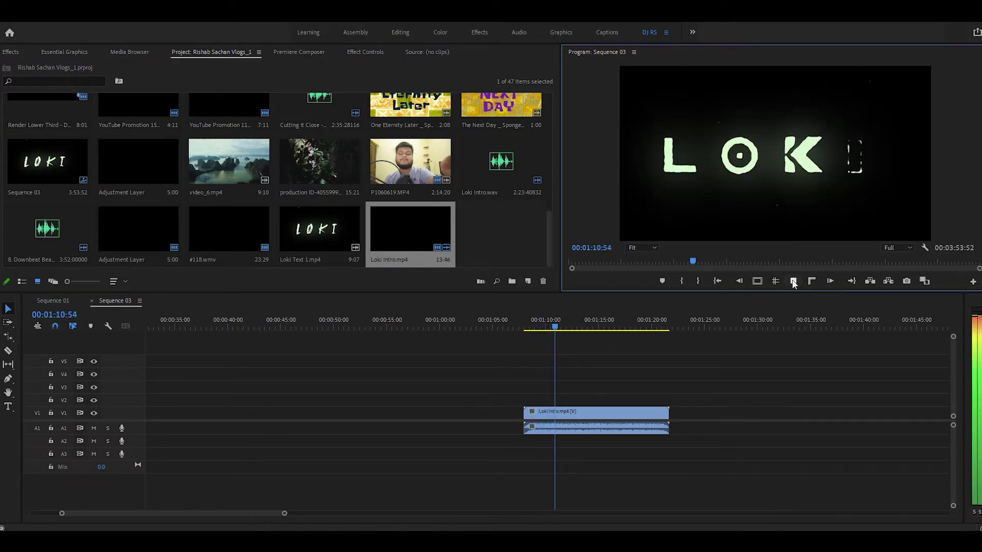
pyautogui.click(793, 282)
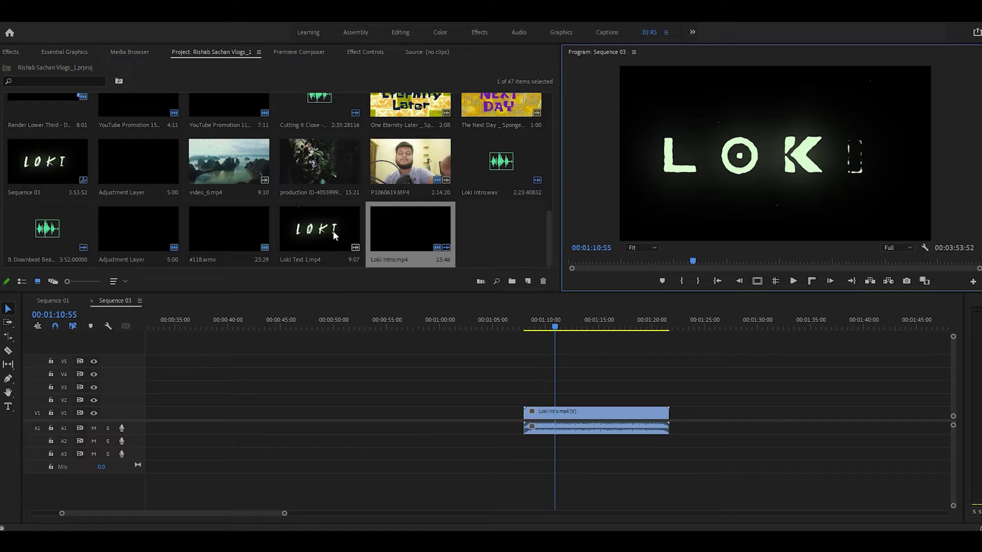
pyautogui.moveTo(333, 236); pyautogui.dragTo(335, 414)
# Keyframe Loki Text 1's Scale to 115 at its end, preview the zoom, and slide the intro audio beneath it
pyautogui.click(334, 326)
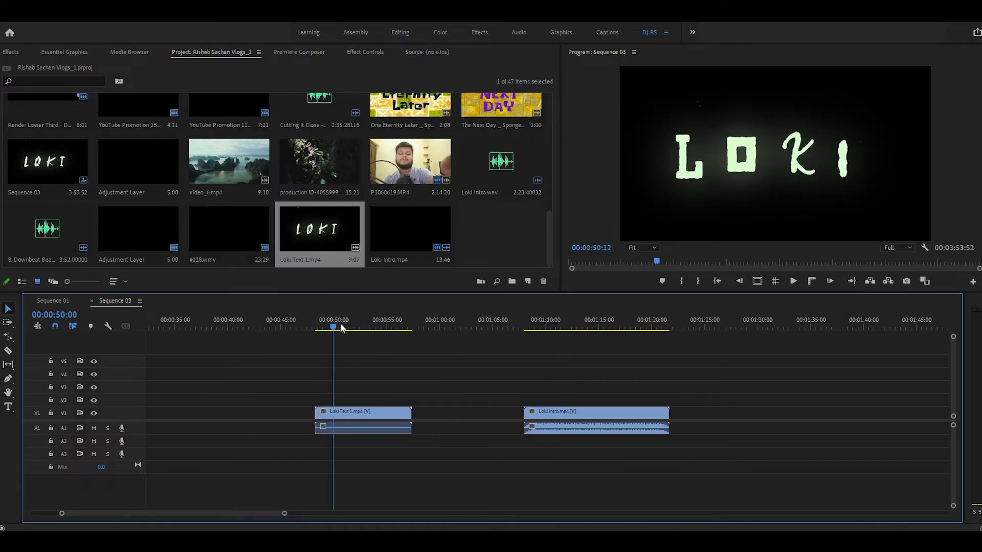
pyautogui.moveTo(341, 326)
pyautogui.mouseDown()
pyautogui.moveTo(358, 326)
pyautogui.moveTo(315, 324)
pyautogui.mouseUp()
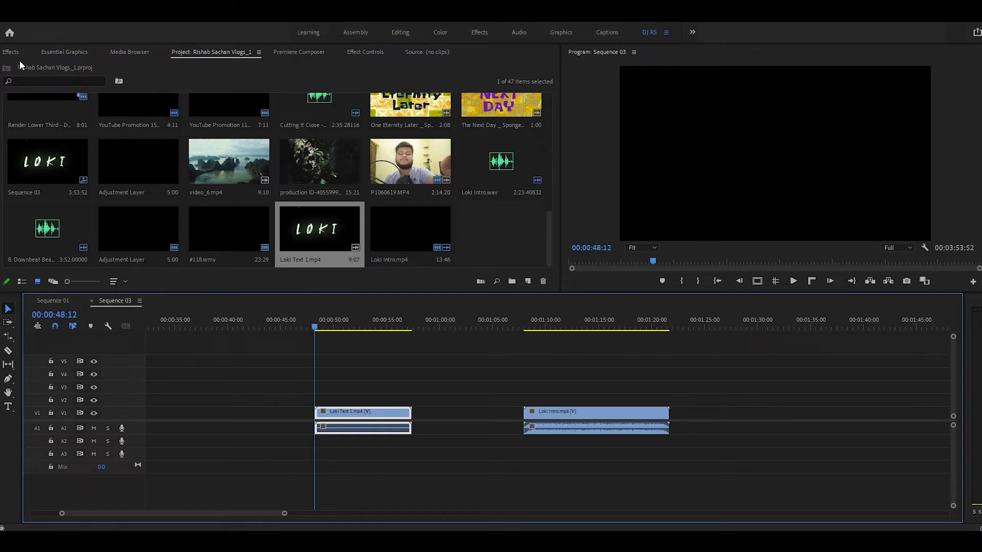
pyautogui.click(364, 53)
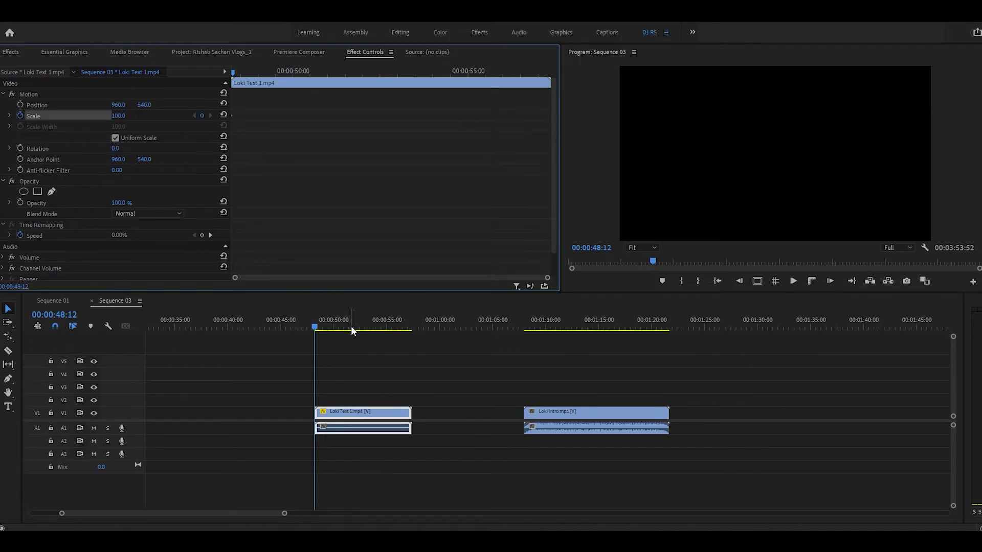
pyautogui.moveTo(352, 326); pyautogui.dragTo(411, 335)
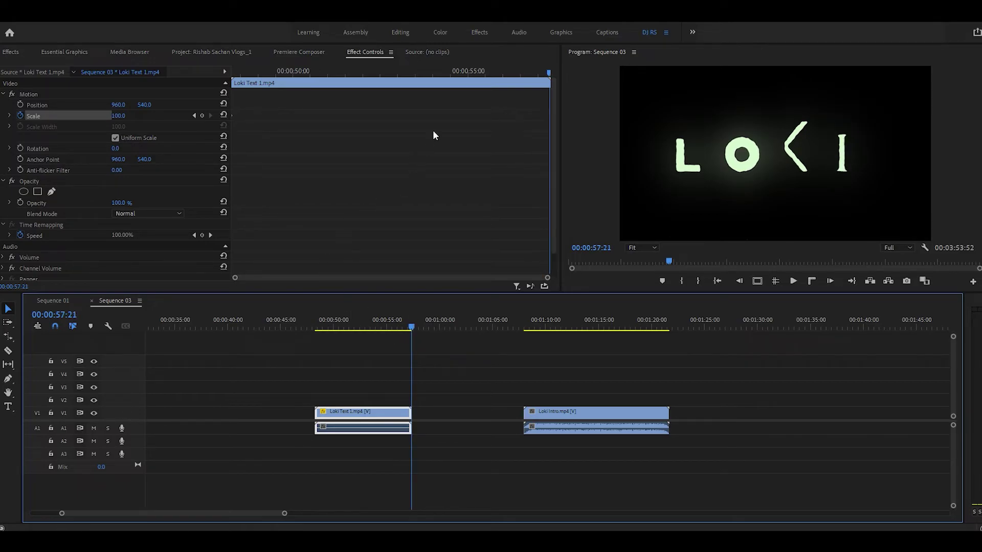
pyautogui.click(123, 117)
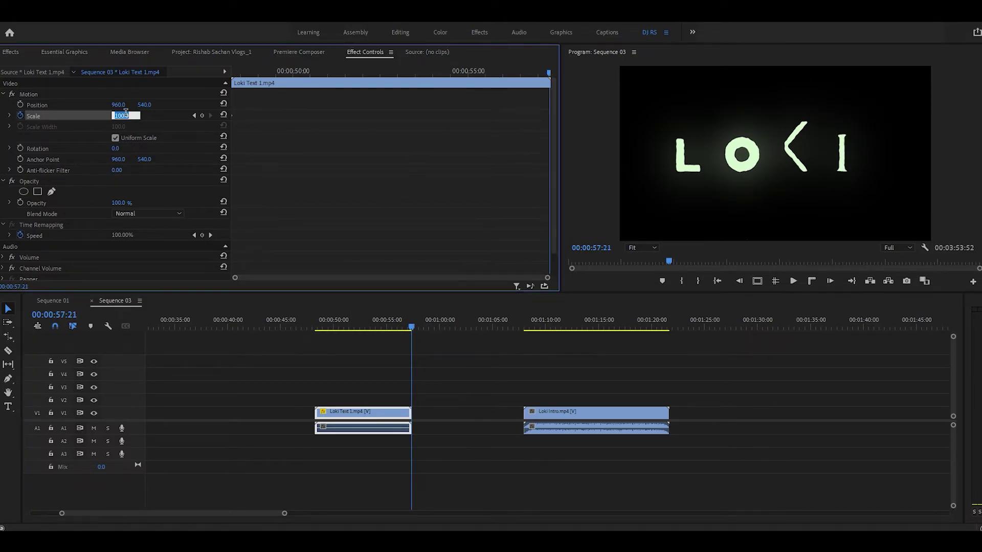
pyautogui.write('110')
pyautogui.press('Return')
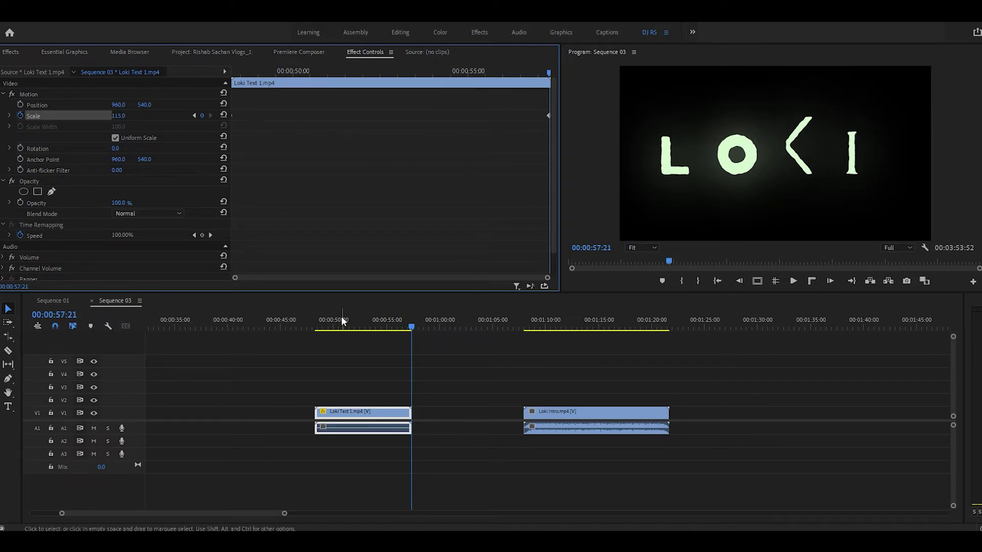
pyautogui.moveTo(342, 316); pyautogui.dragTo(338, 318)
pyautogui.press('space')
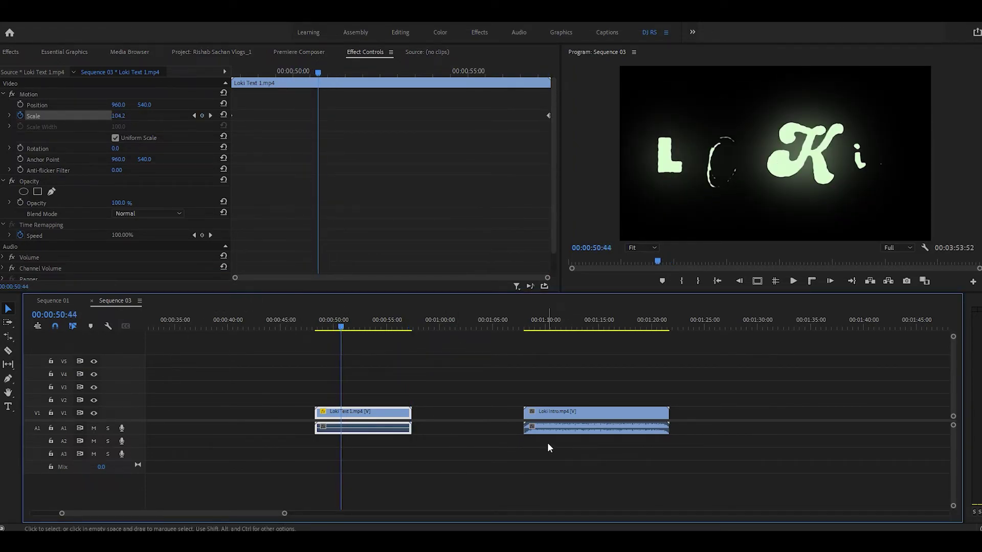
pyautogui.moveTo(576, 431); pyautogui.dragTo(372, 435)
# Drop the audio under Loki Text 1 and rate-stretch the clip to 66.22% to end with the audio
pyautogui.click(423, 404)
pyautogui.click(401, 416)
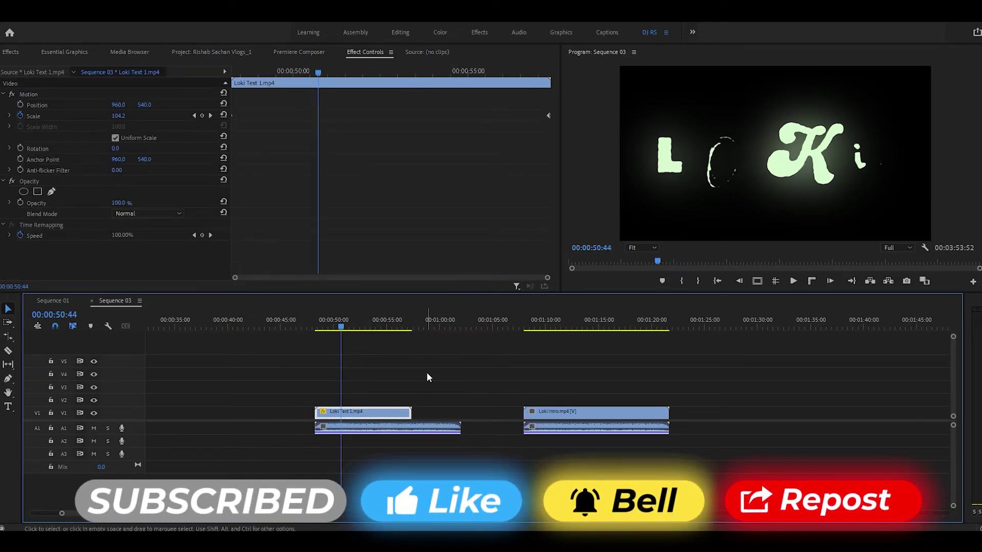
pyautogui.press('r')
pyautogui.moveTo(411, 412); pyautogui.dragTo(461, 413)
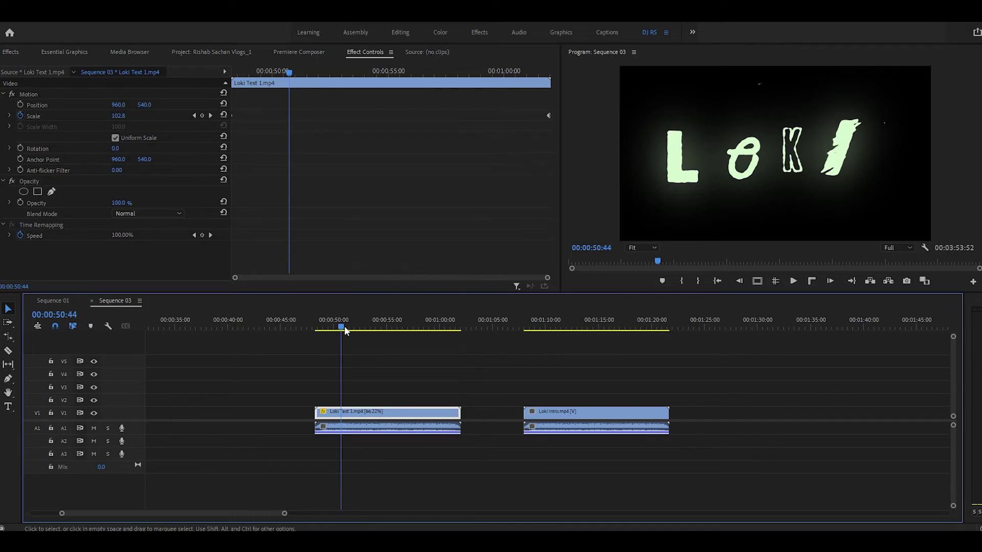
# Play Loki Text 1 from its start at the new speed, then save the project with Ctrl+S
pyautogui.moveTo(344, 330); pyautogui.dragTo(326, 327)
pyautogui.scroll(1, 367, 412)
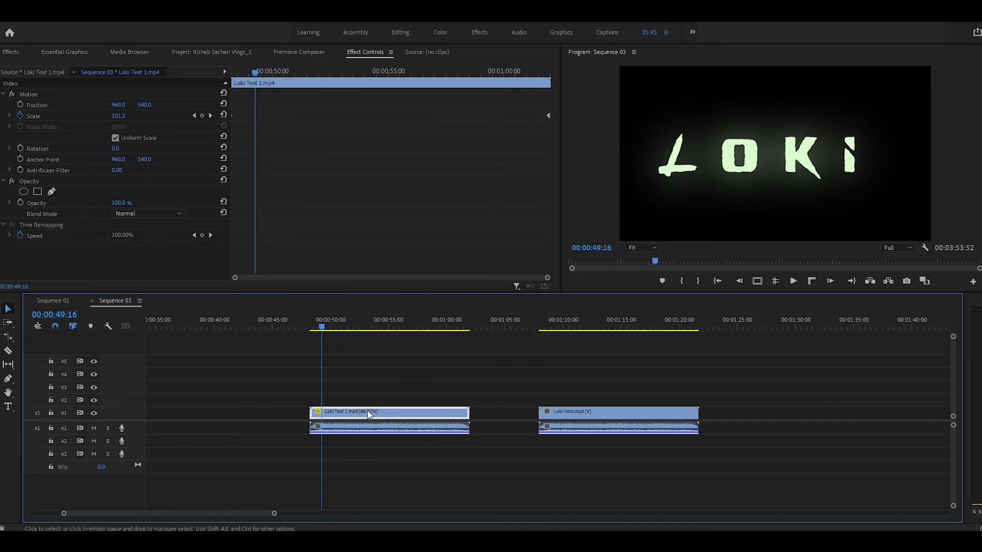
pyautogui.scroll(2, 367, 412)
pyautogui.click(275, 327)
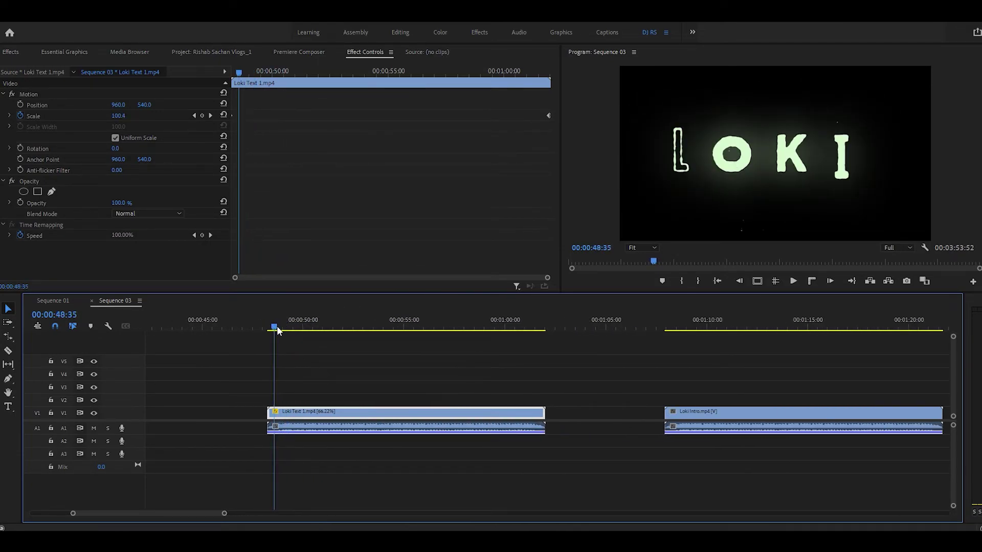
pyautogui.moveTo(279, 329); pyautogui.dragTo(273, 328)
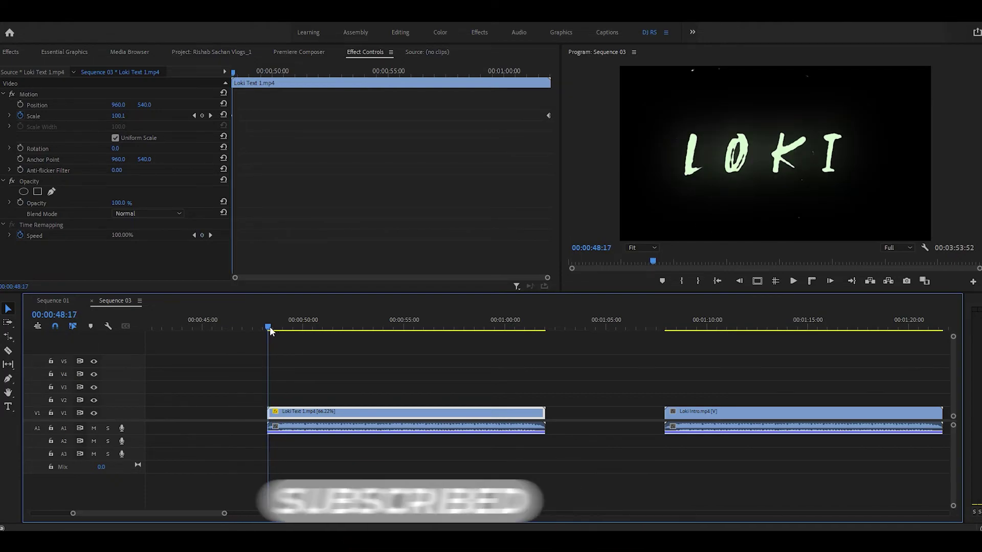
pyautogui.press('space')
pyautogui.press('space')
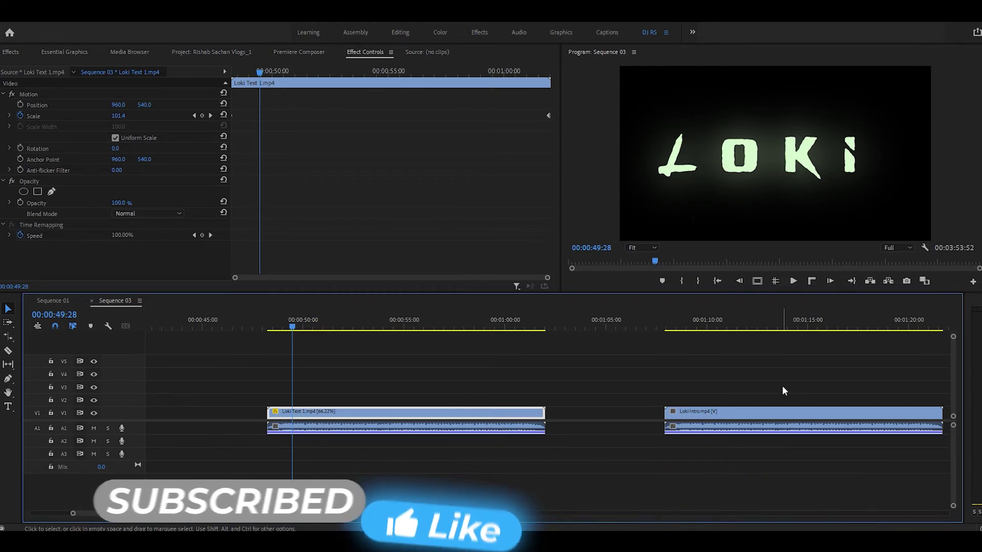
pyautogui.click(269, 327)
pyautogui.press('space')
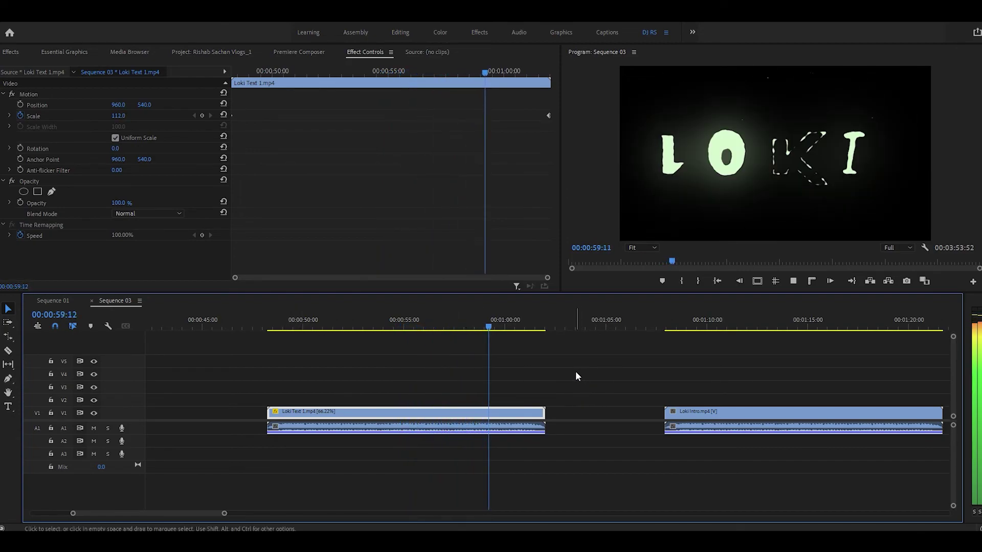
pyautogui.hotkey('ctrl', 's')
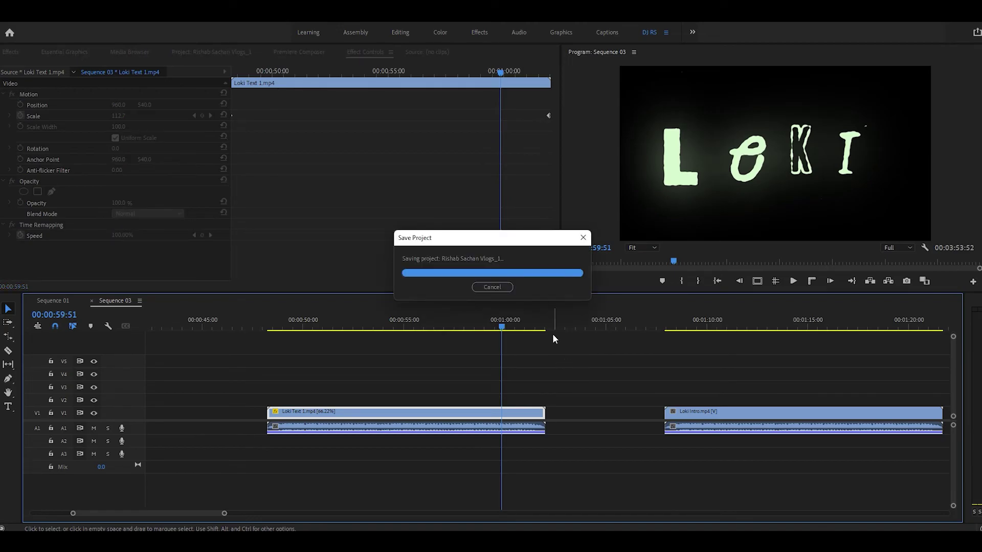
pyautogui.press('-')
pyautogui.press('-')
pyautogui.press('-')
pyautogui.click(386, 327)
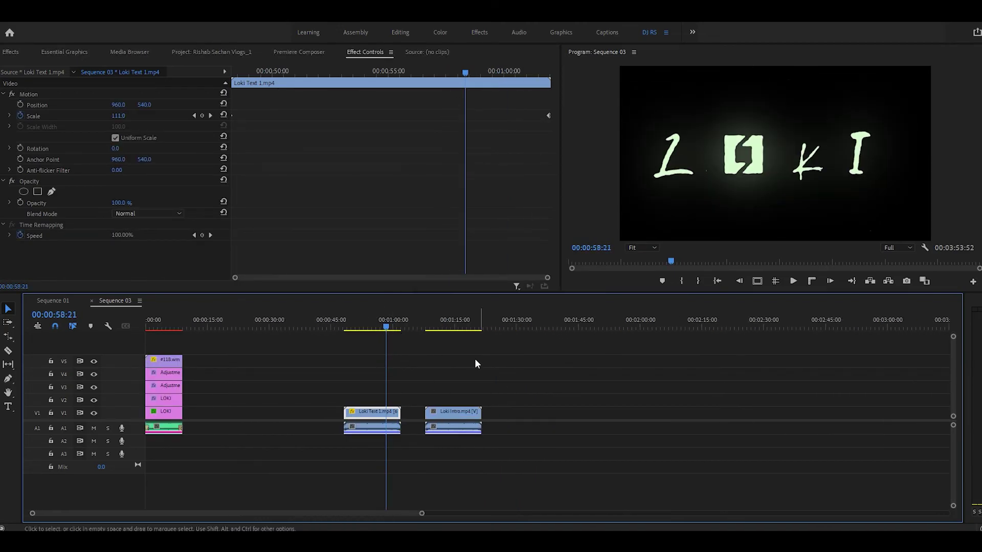
pyautogui.hscroll(2, 386, 347)
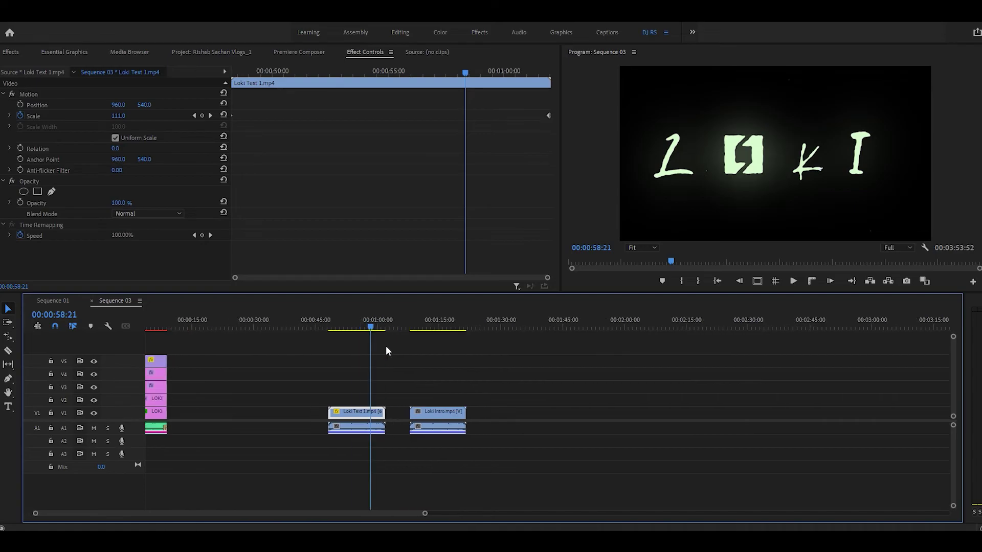